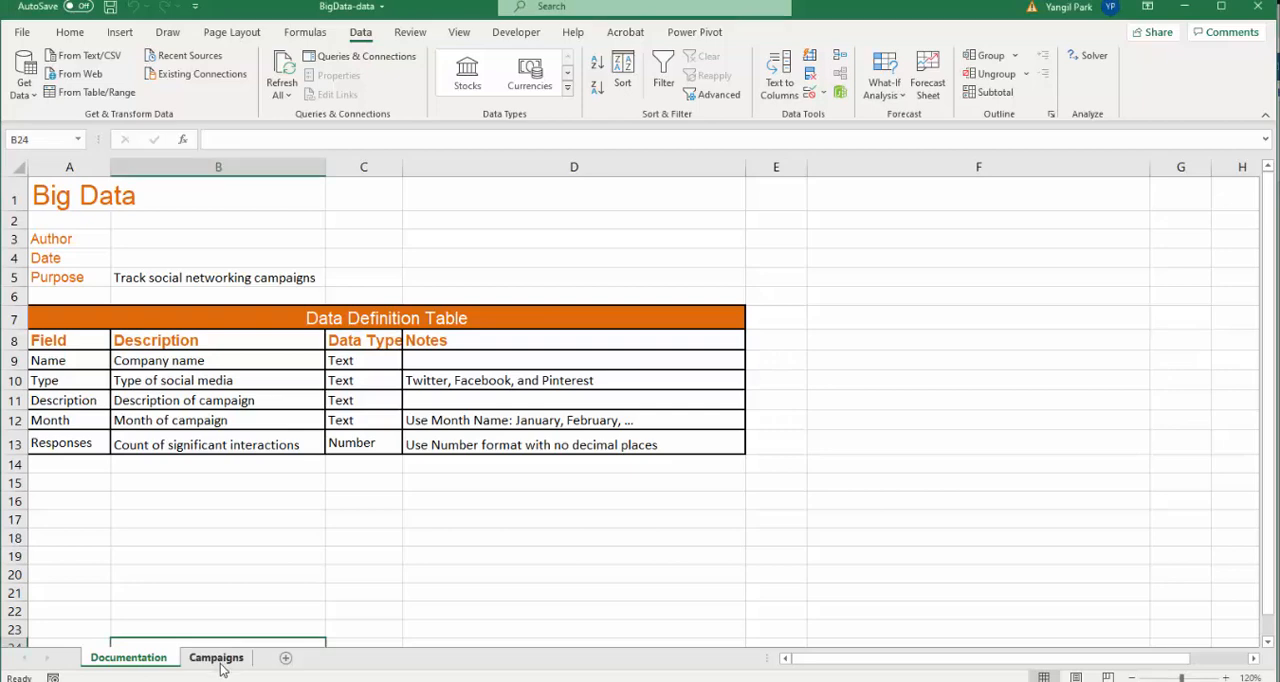
- Open the Campaigns worksheet and look over its campaign data
left_click(221, 661)
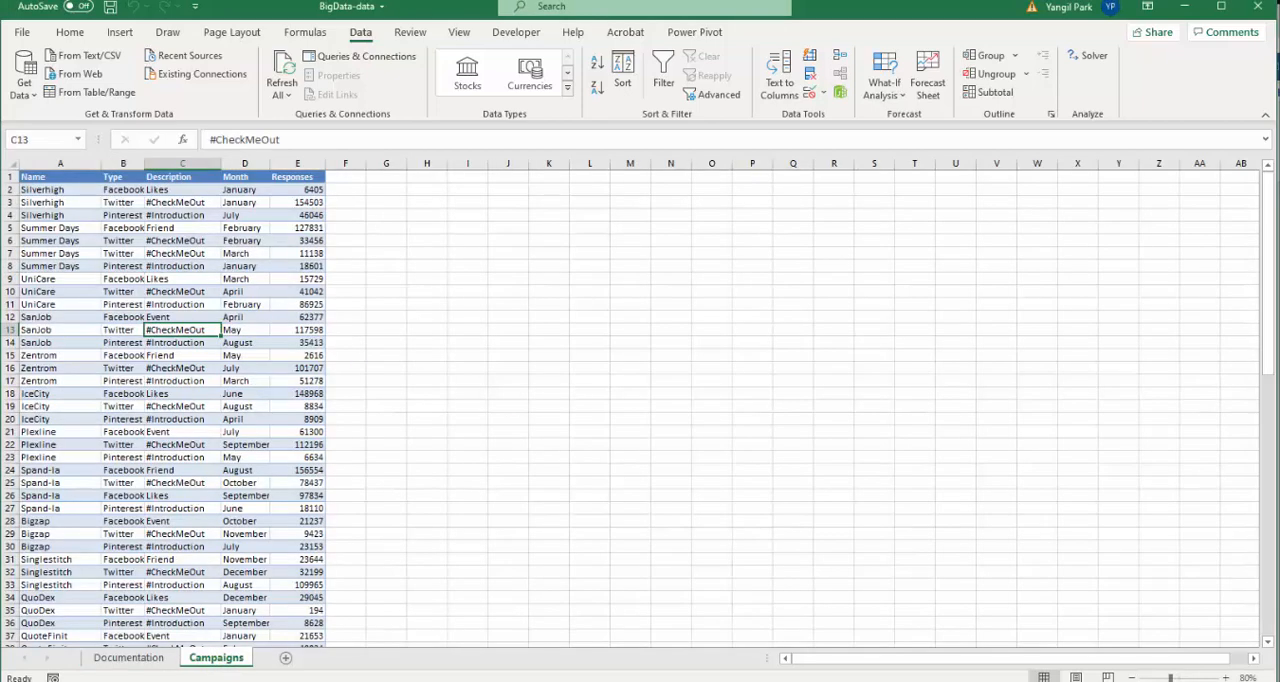
left_click(1227, 678)
left_click(1227, 678)
left_click(1227, 678)
scroll(368, 474, "up", 2)
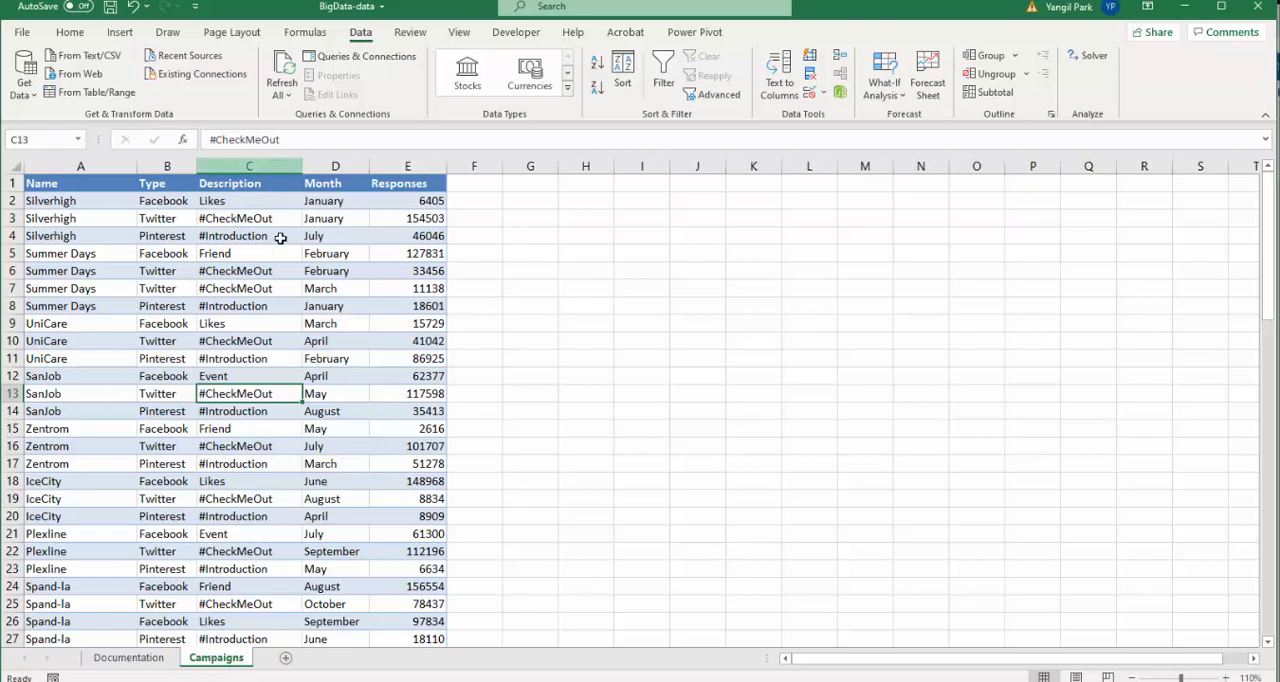
left_click(260, 285)
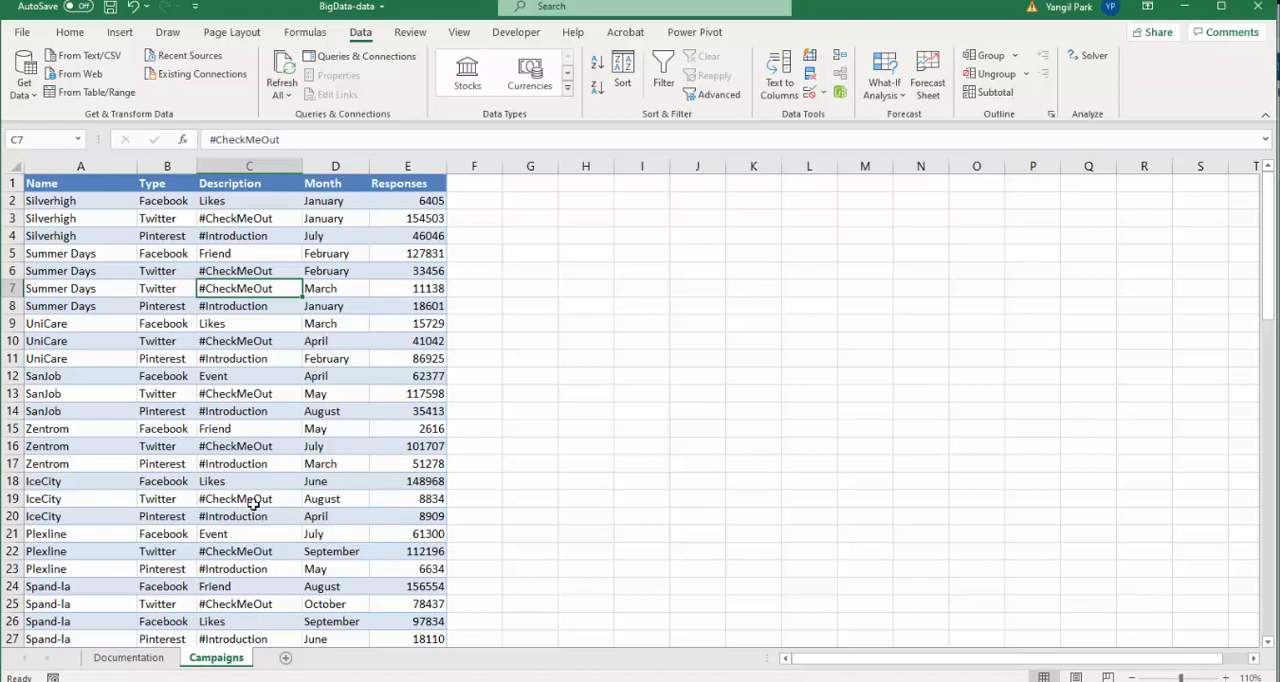
left_click(145, 256)
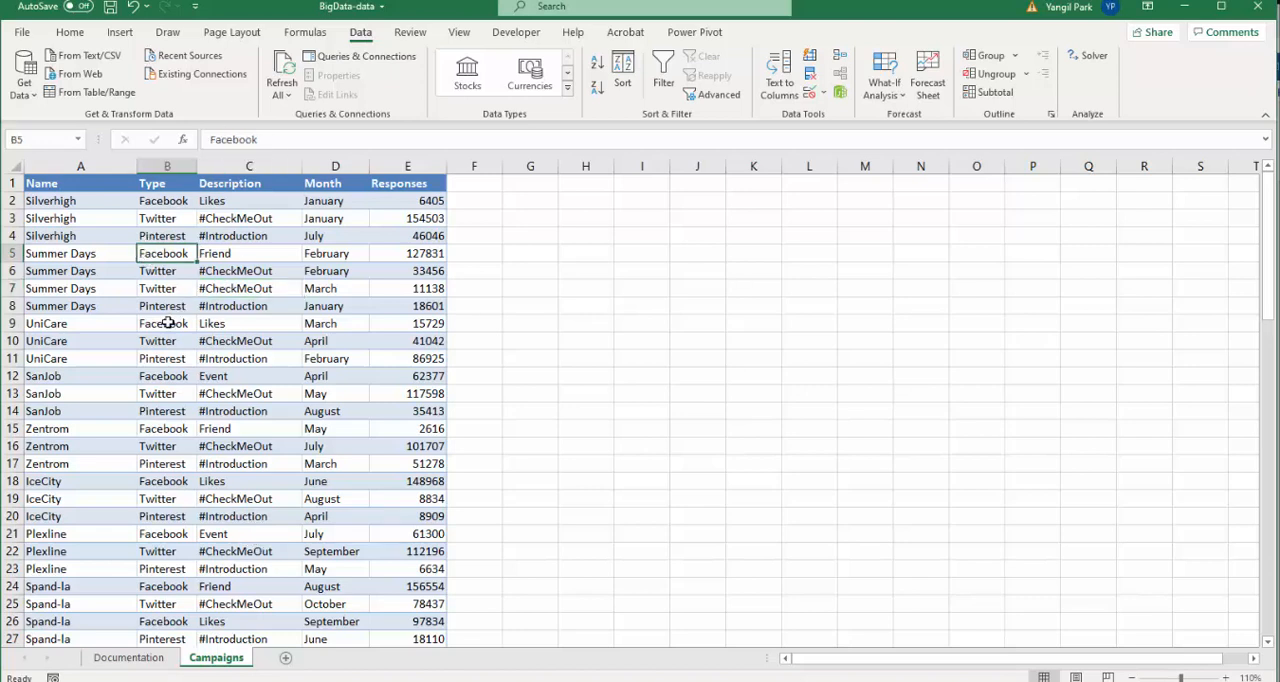
- Format the campaign data range A1:E63 as a table with headers
left_click(120, 34)
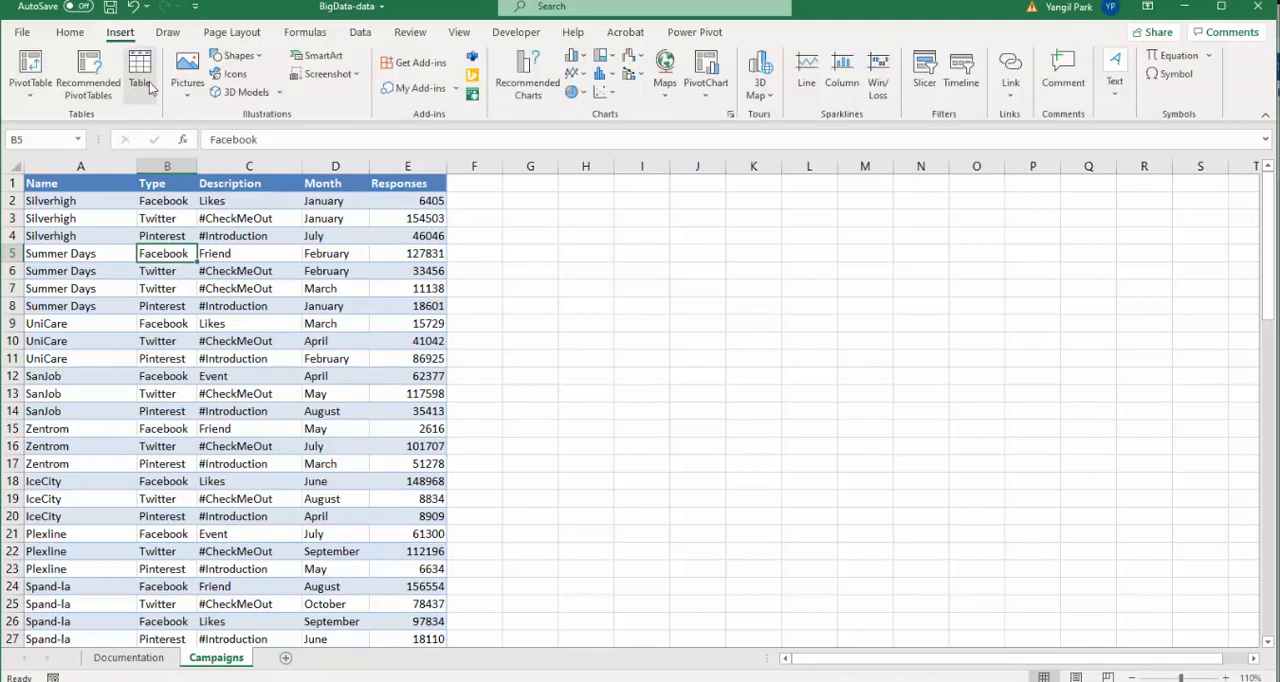
left_click(139, 86)
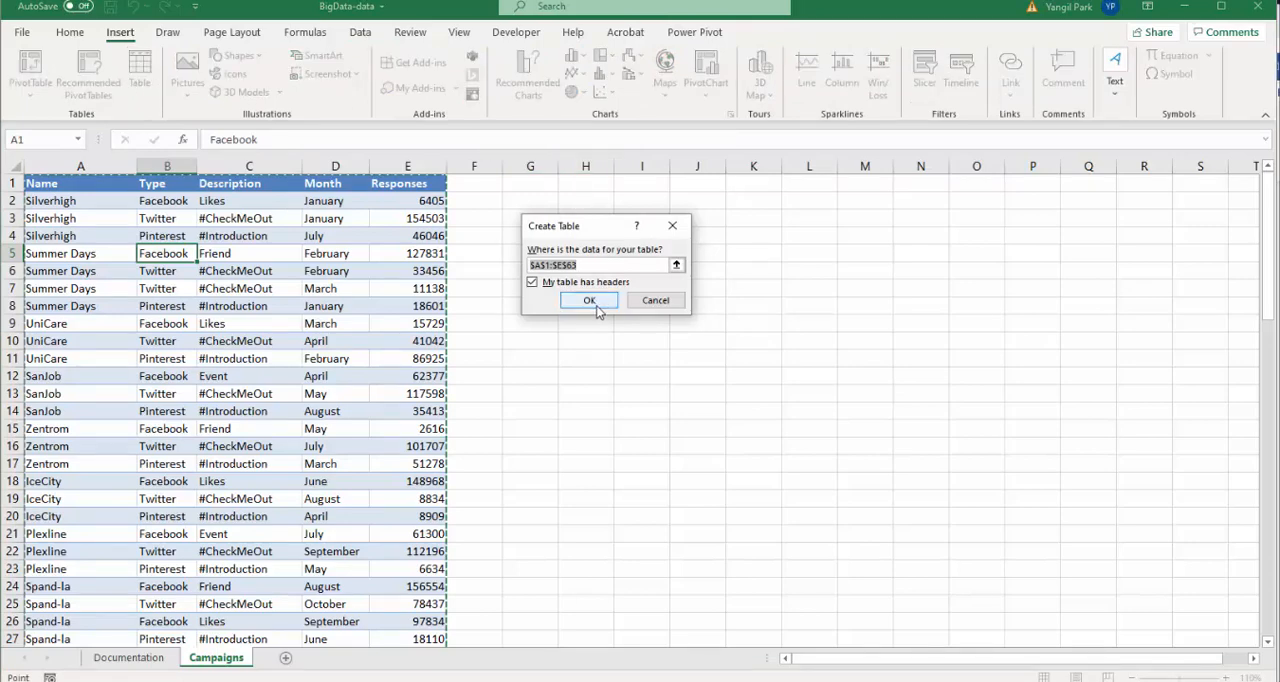
left_click(589, 301)
- Examine the campaign rows in the new table
left_click(158, 323)
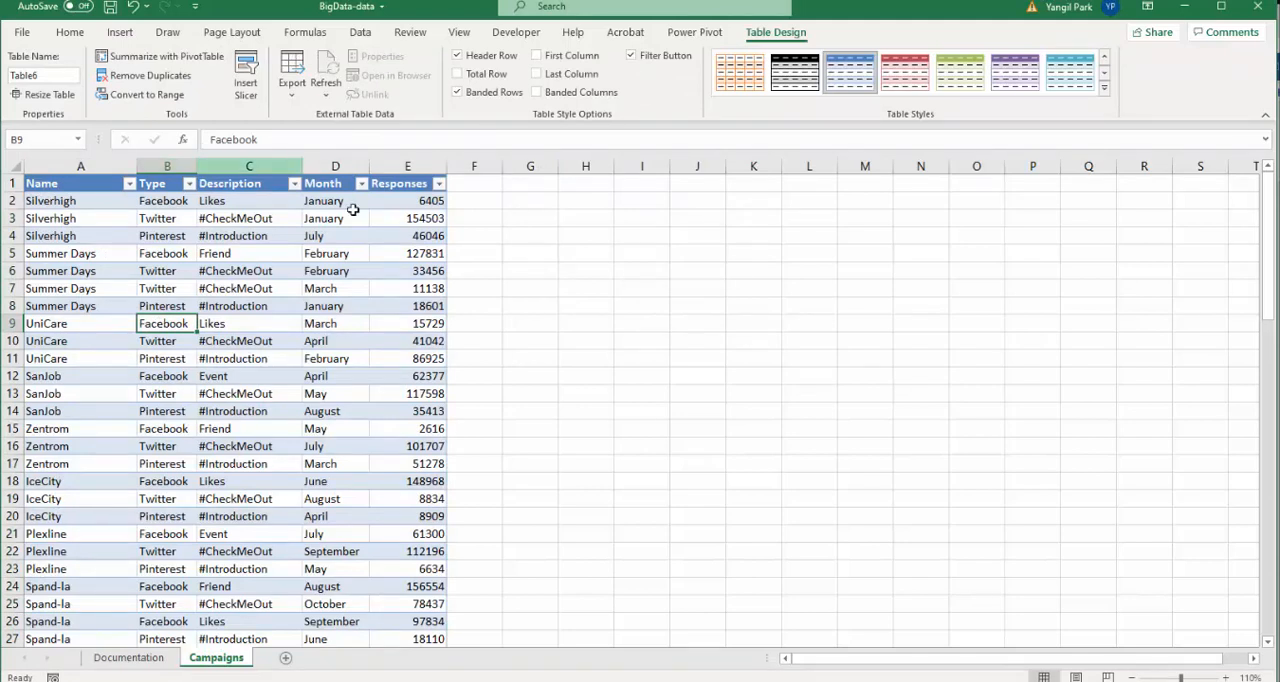
left_click(92, 395)
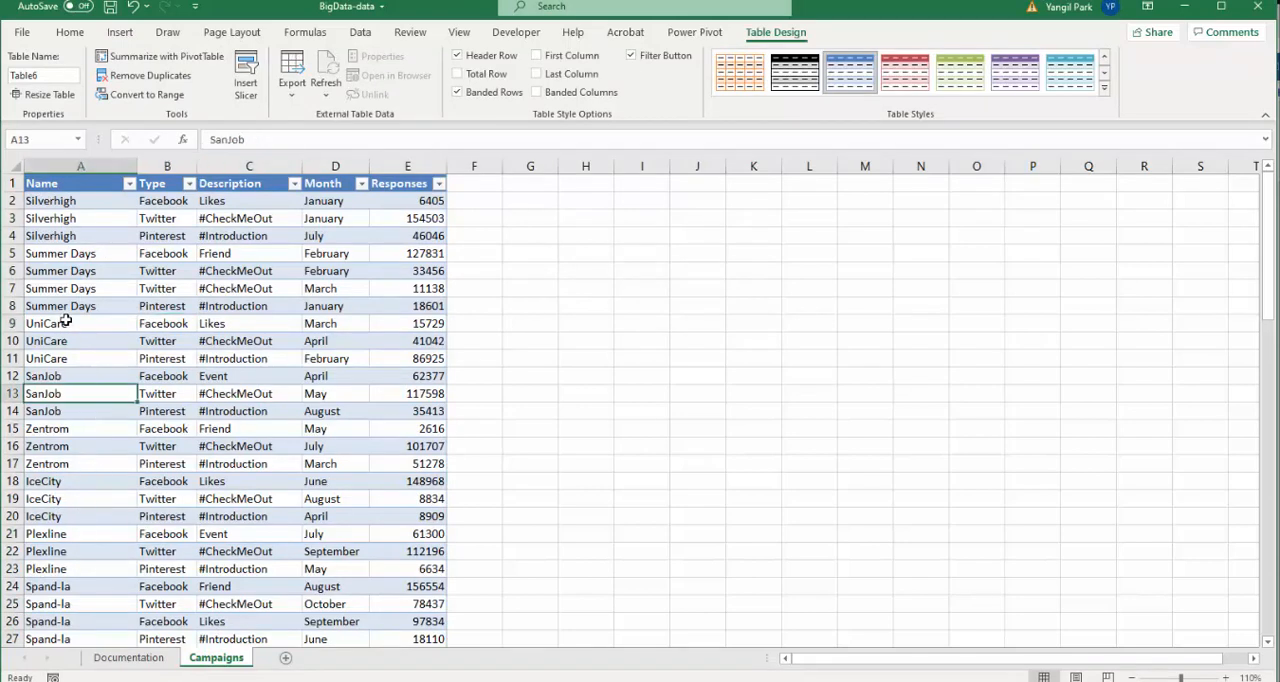
left_click(64, 303)
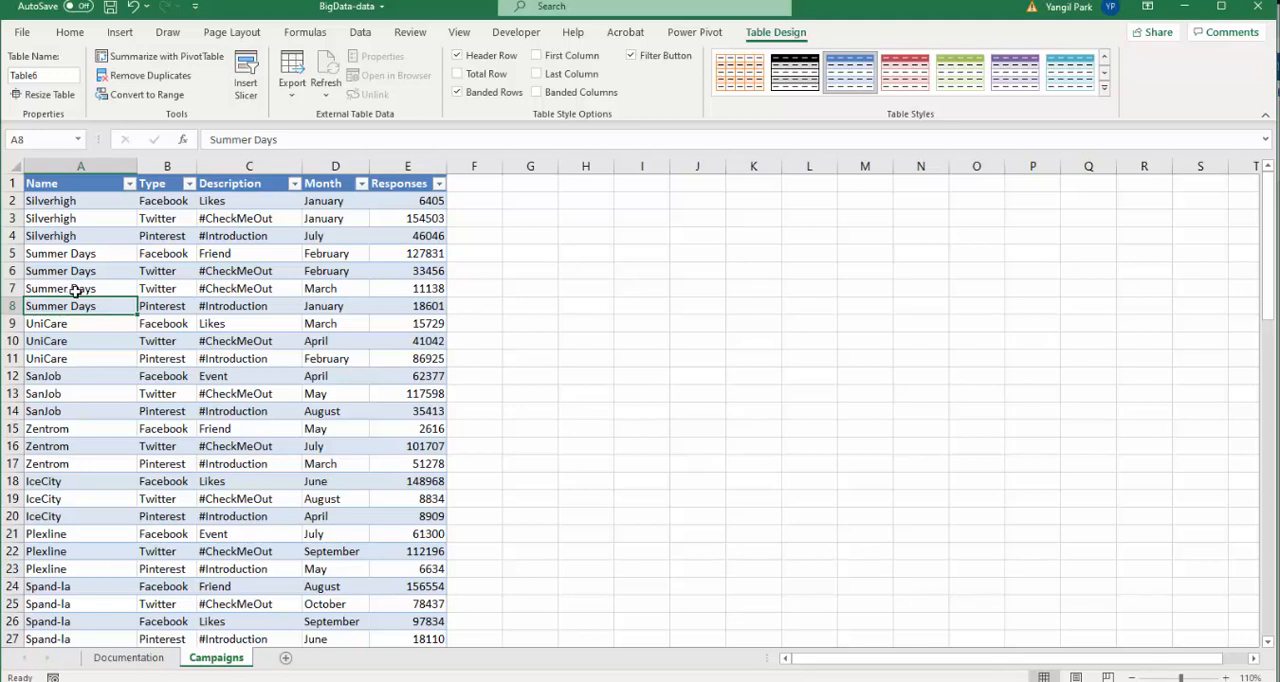
left_click(106, 290)
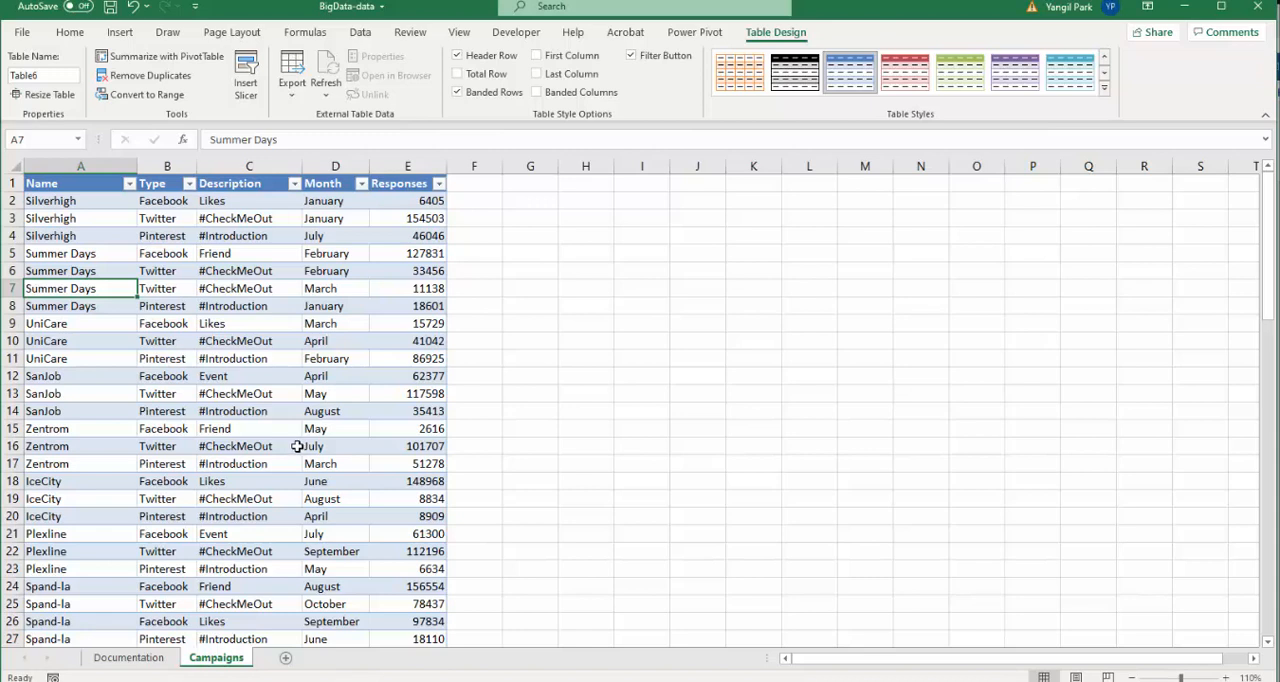
left_click(201, 292)
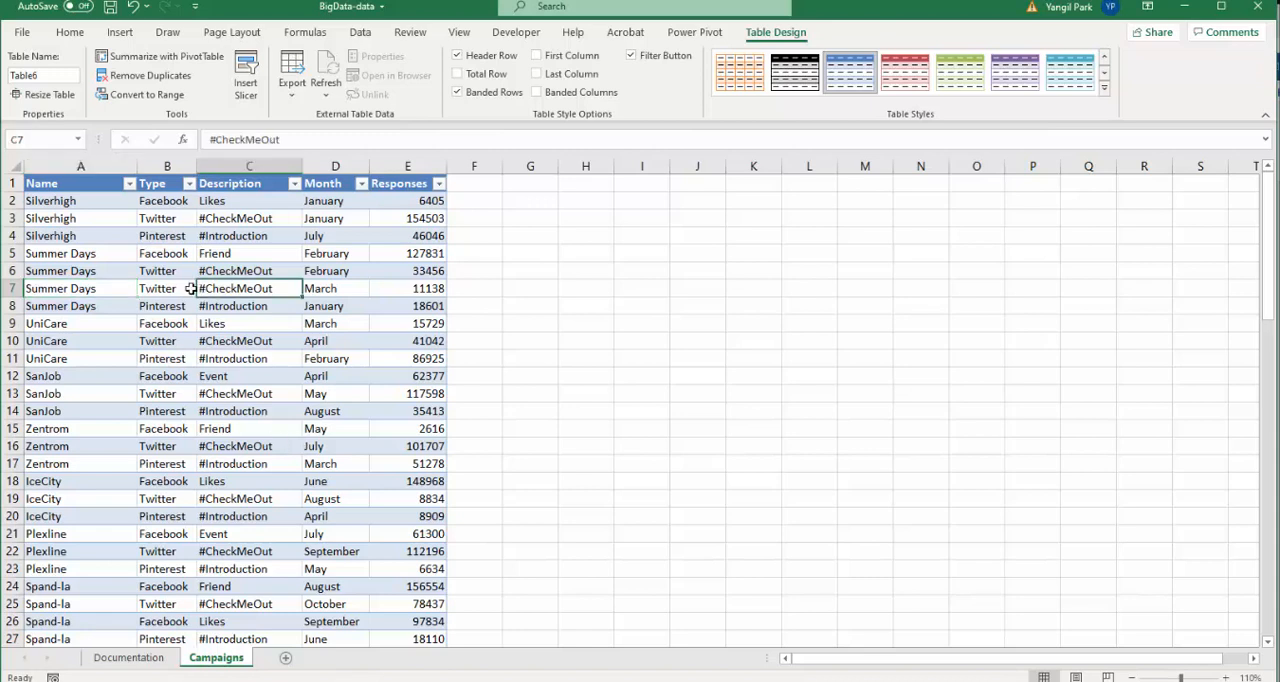
left_click(95, 300)
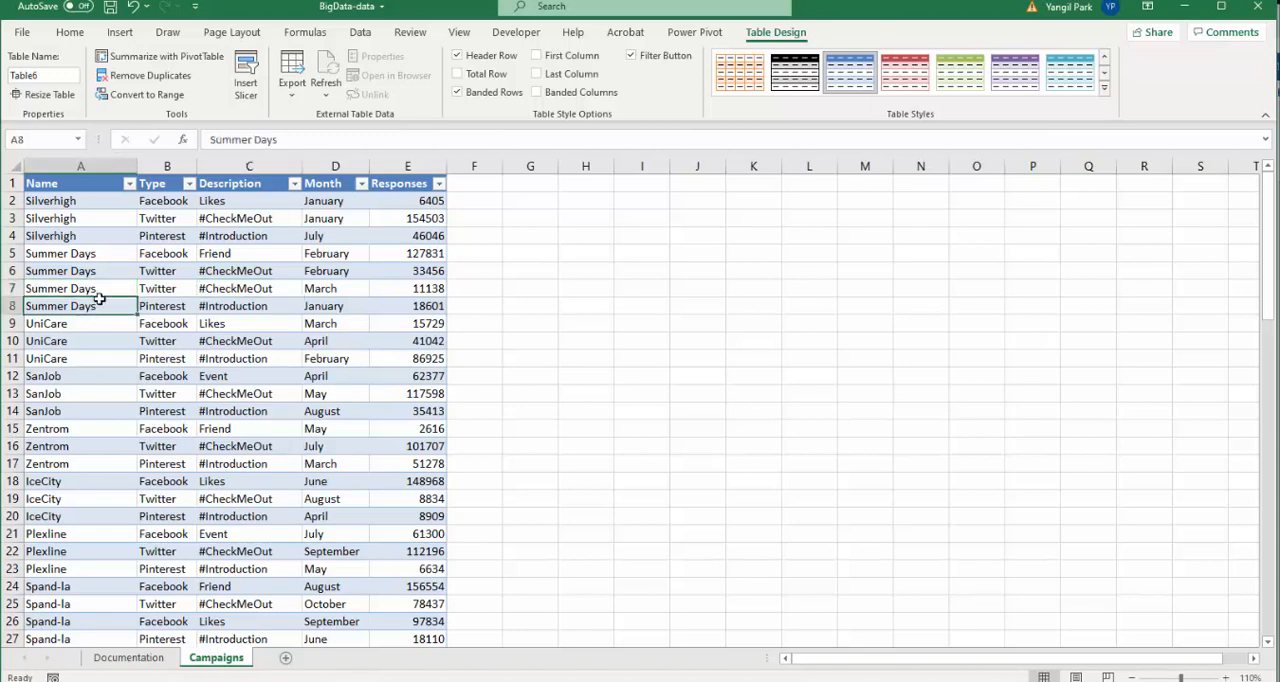
left_click(225, 340)
left_click(180, 310)
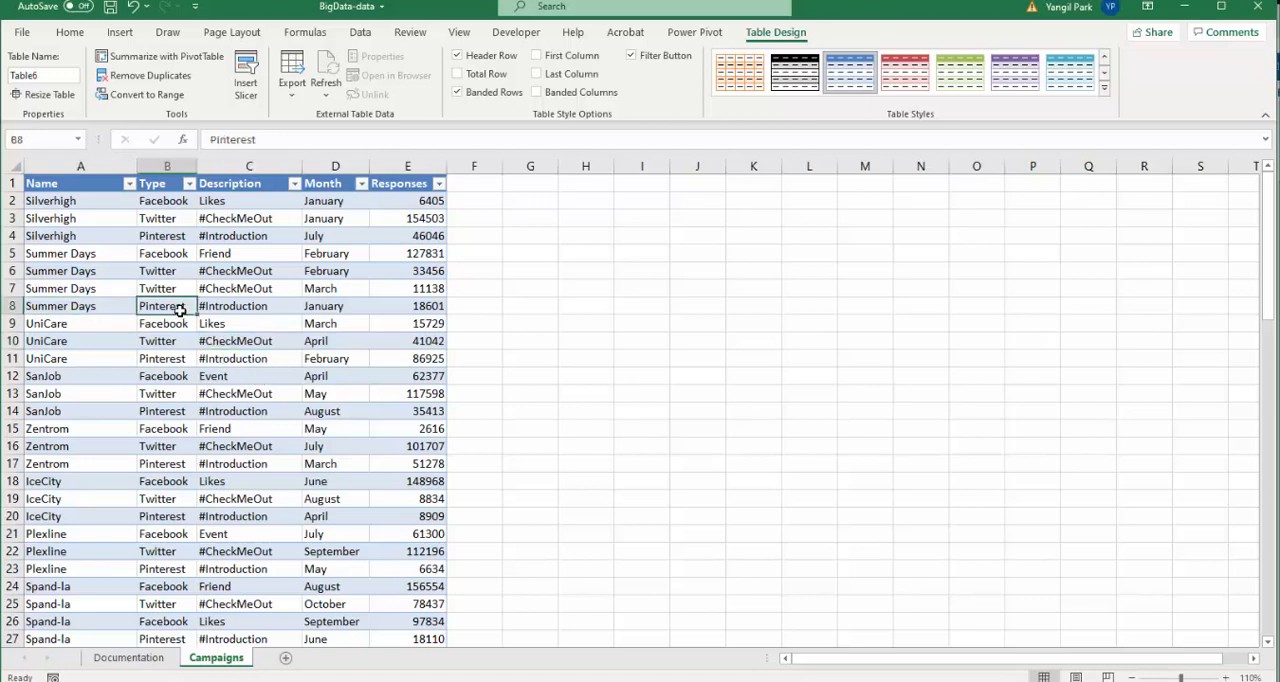
left_click(112, 287)
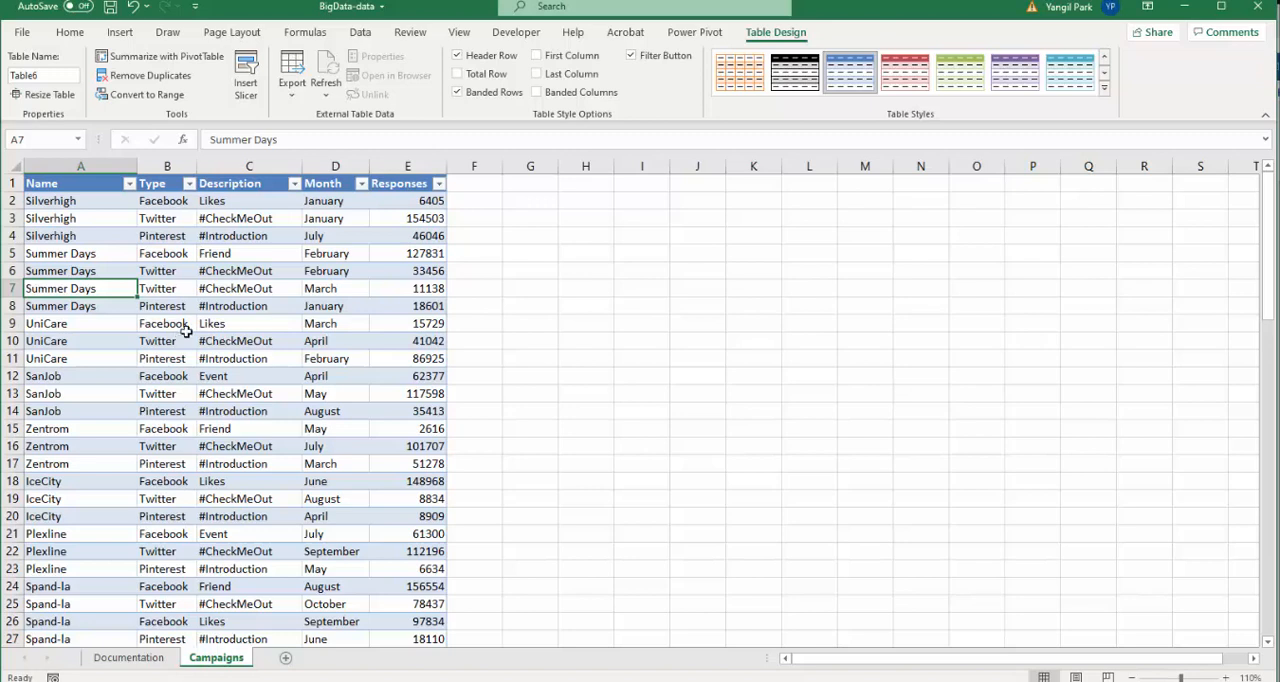
- Create a copy of the Campaigns worksheet placed at the end of the workbook
right_click(238, 662)
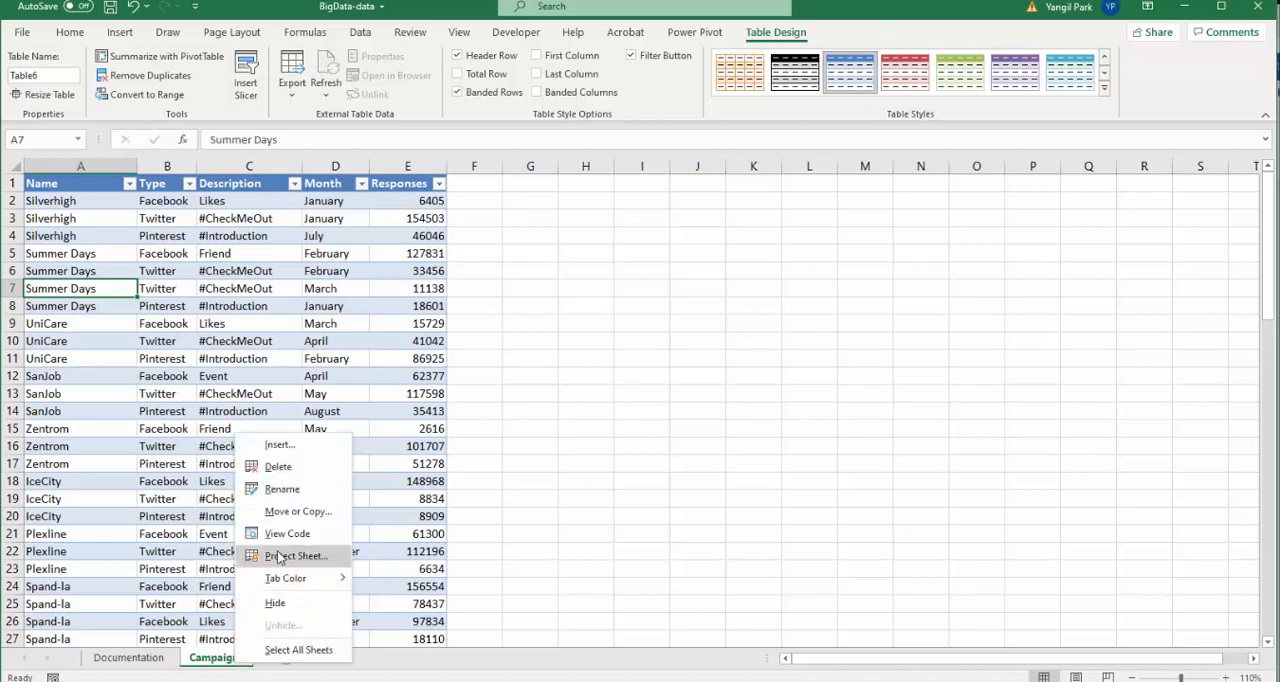
left_click(286, 511)
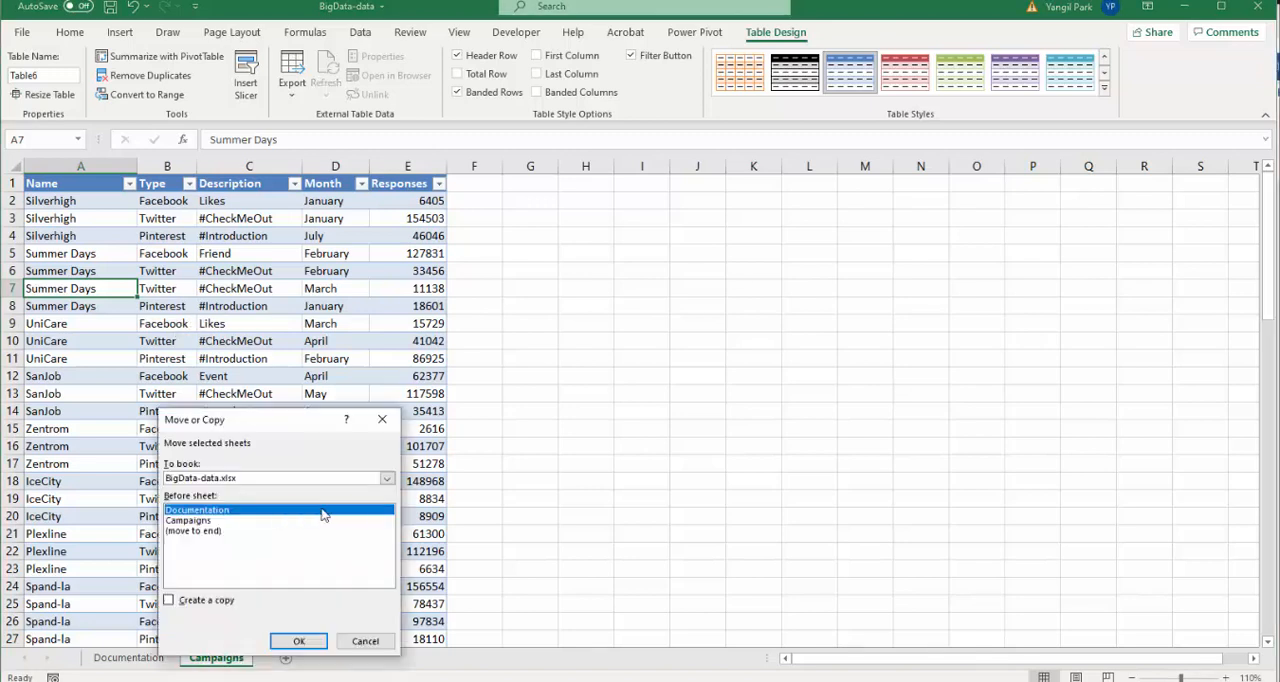
left_click(206, 531)
left_click(225, 601)
left_click(299, 641)
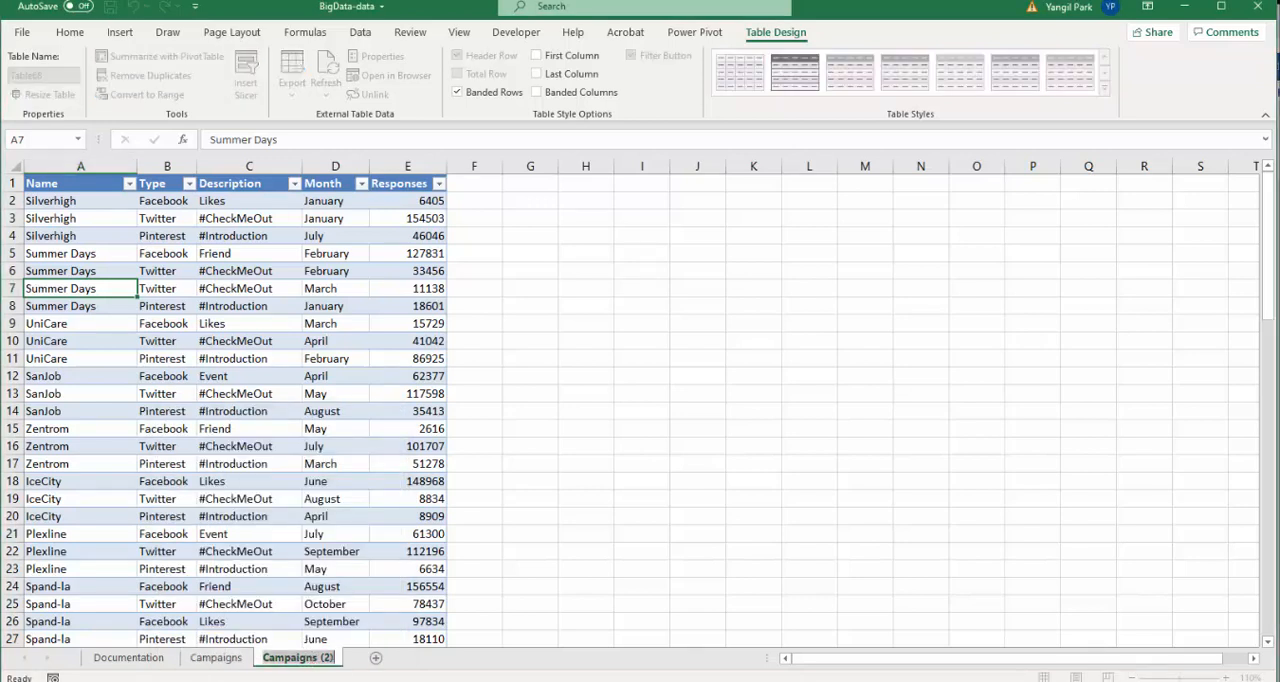
- Rename the copied worksheet as Filter with TOtal Row
type("Filter ")
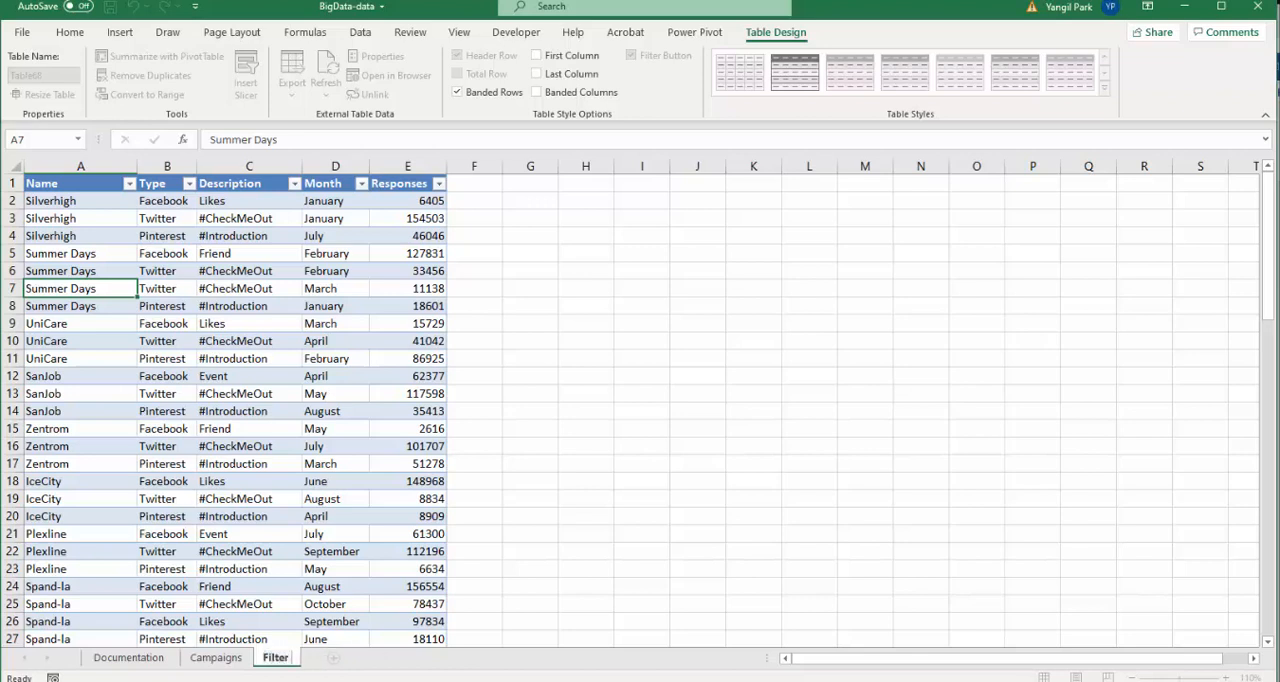
type("with TOtal")
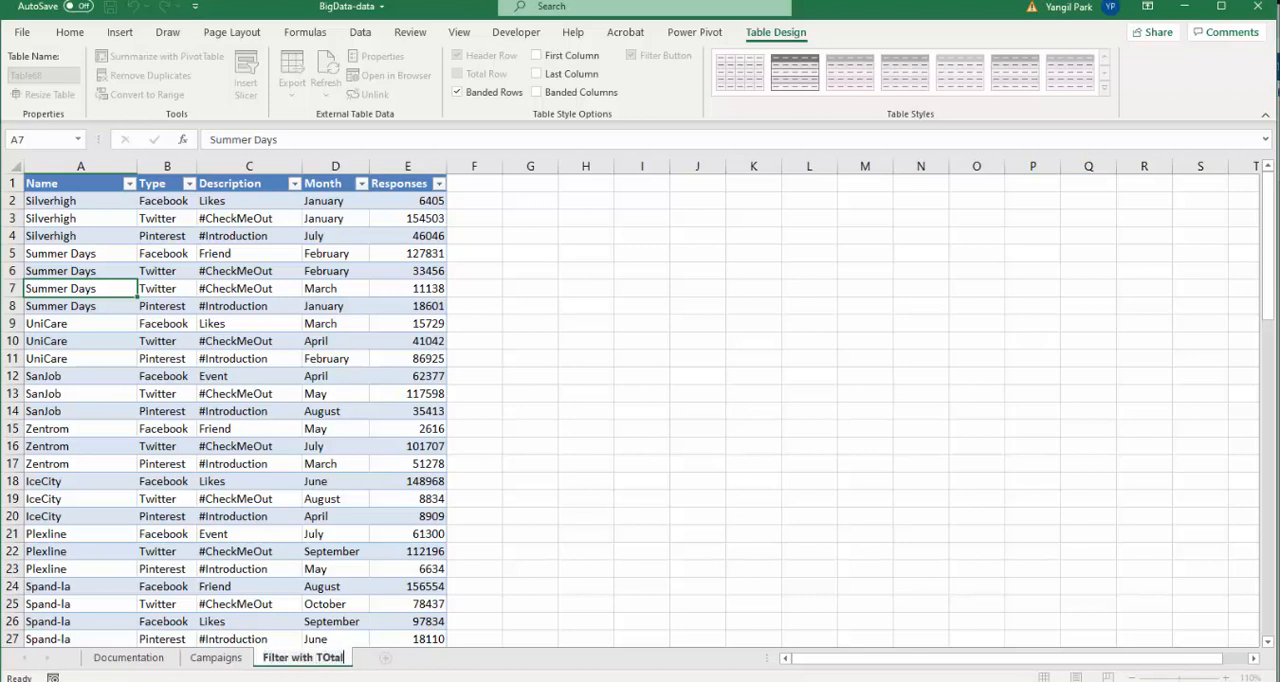
type(" Row")
key("Return")
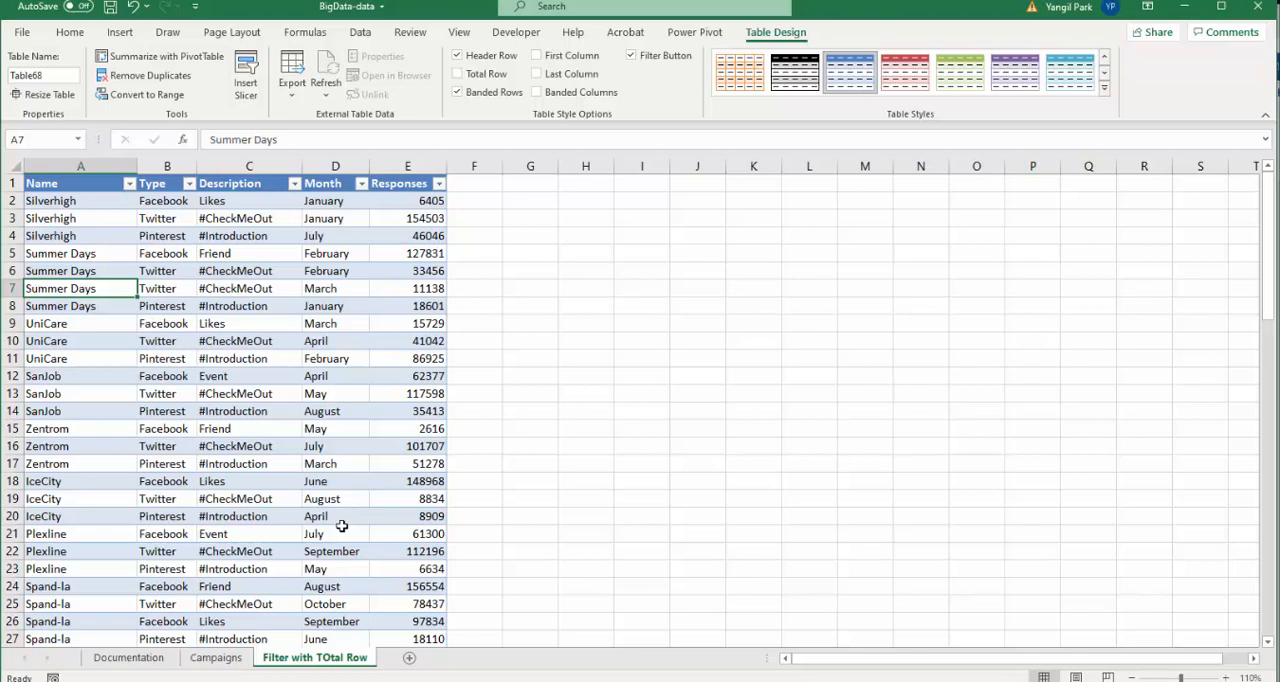
- Turn on the table's total row
left_click_drag(253, 428, 250, 411)
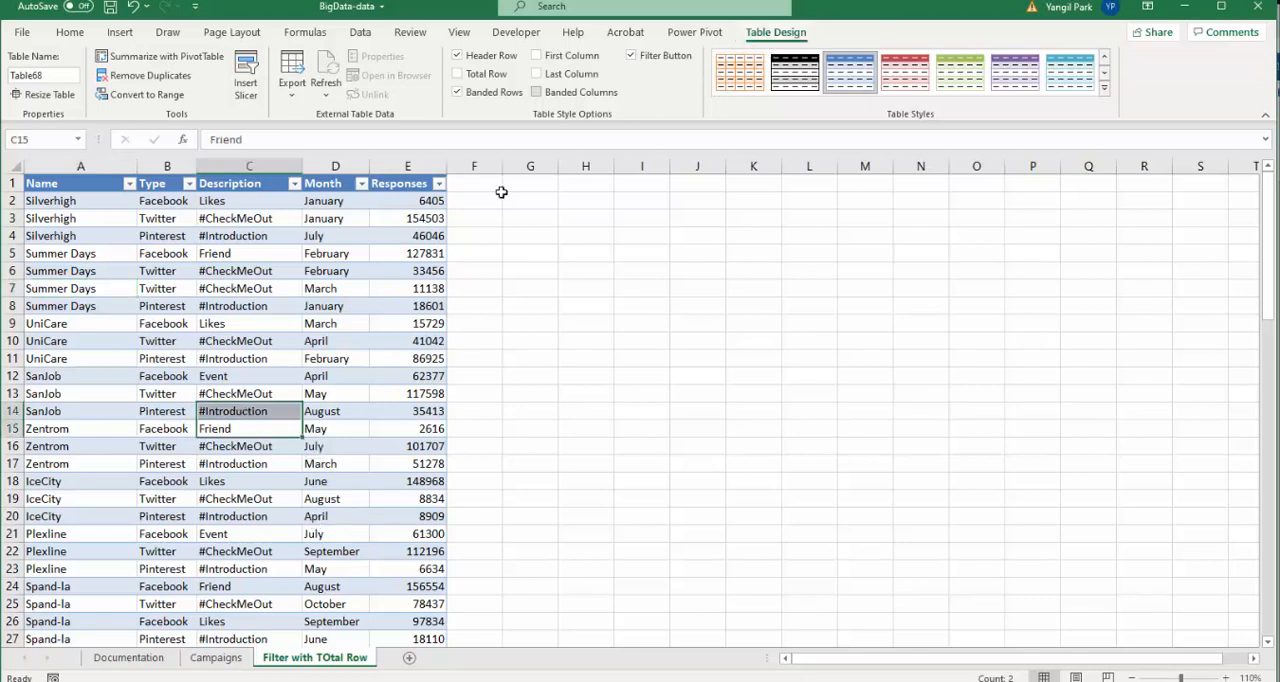
left_click(457, 76)
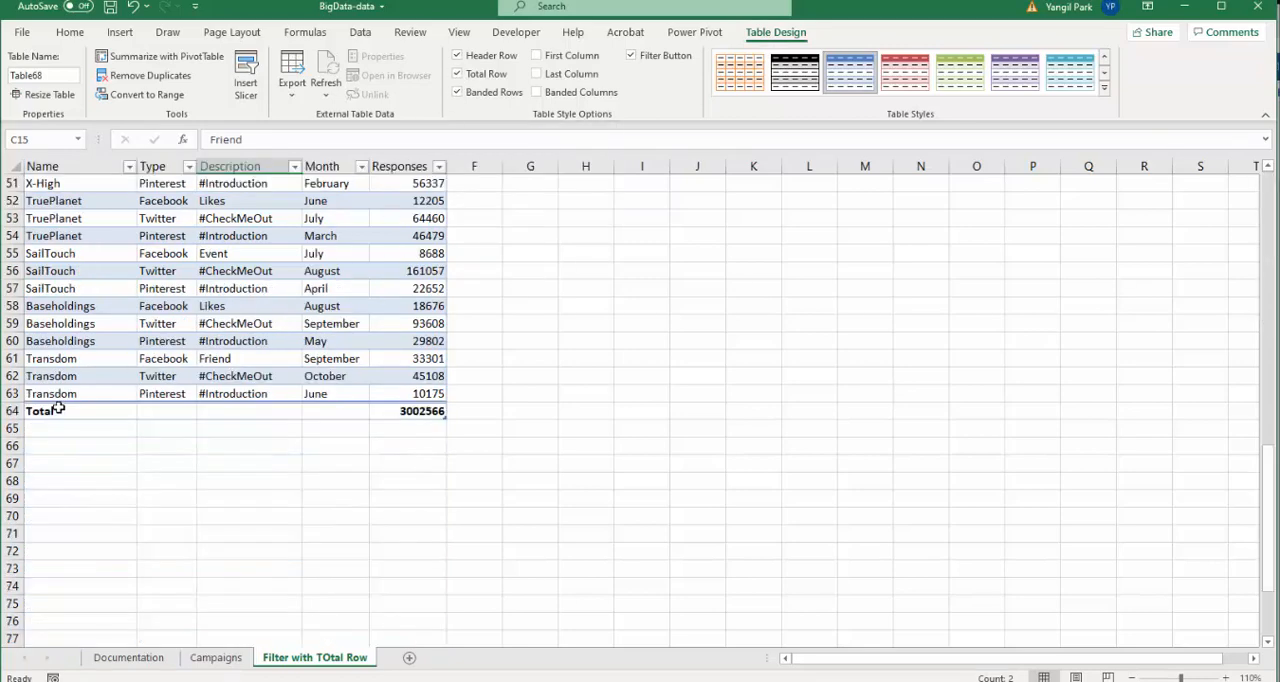
- Change the Responses total in the total row to an Average function
left_click(424, 411)
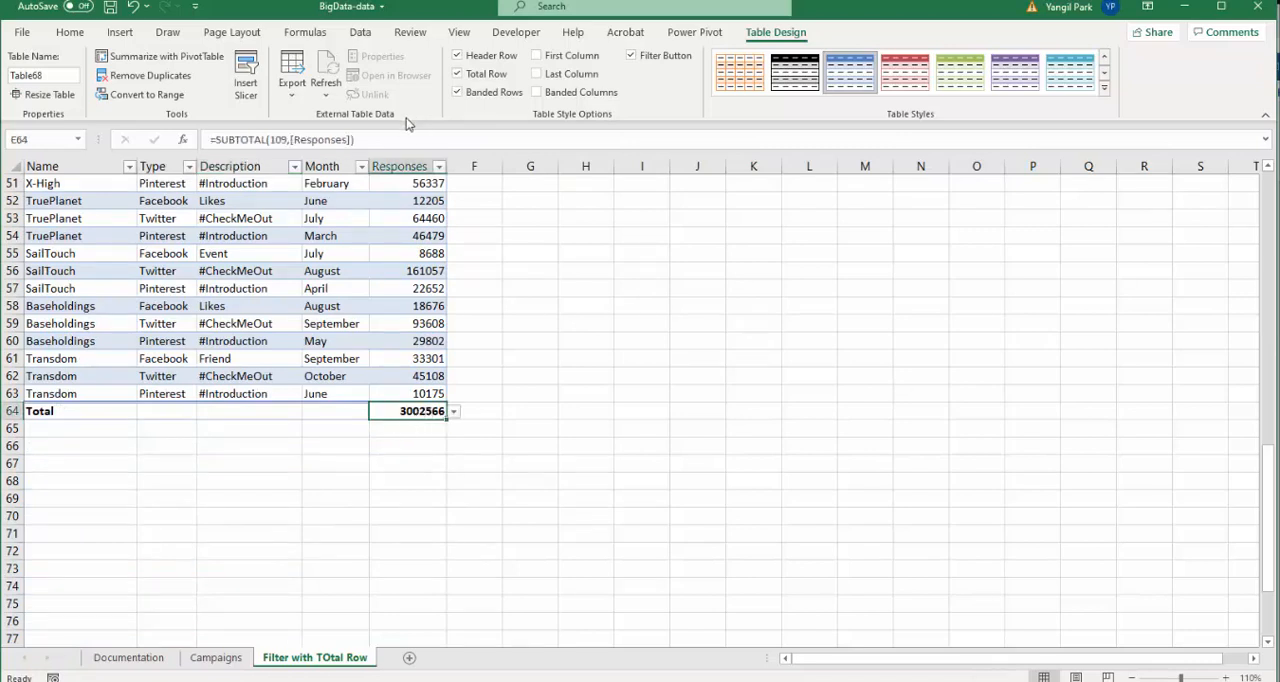
left_click(455, 413)
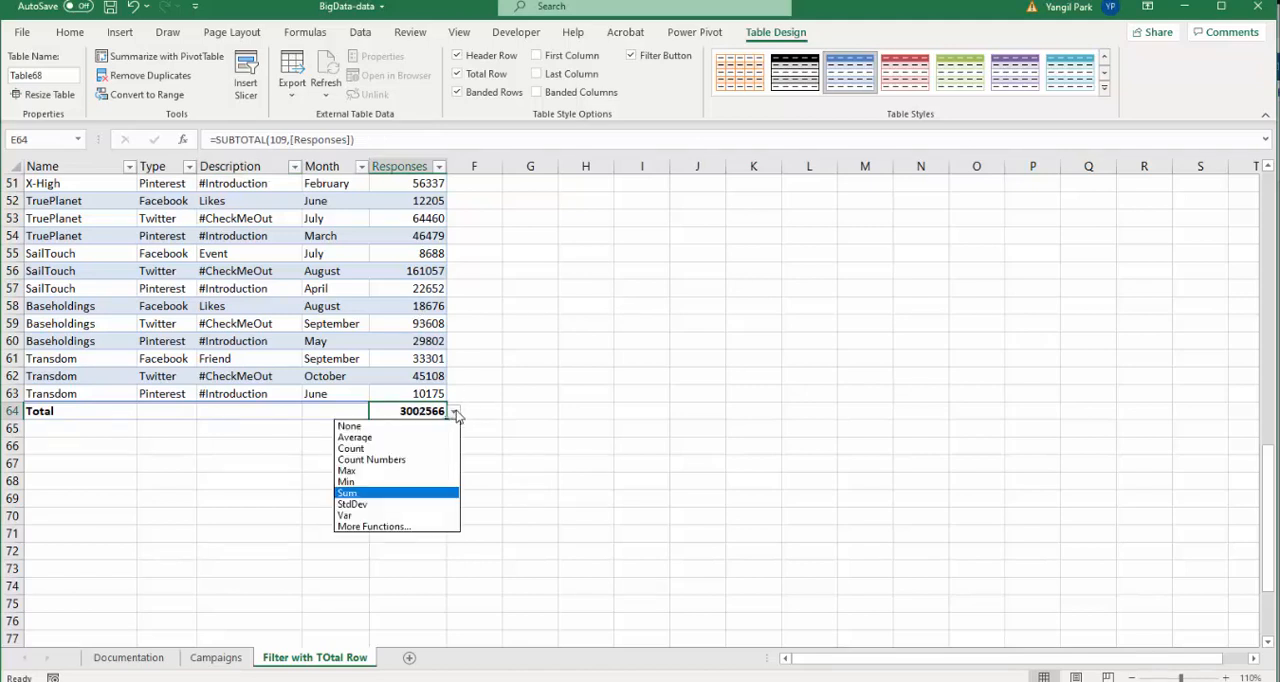
left_click(412, 262)
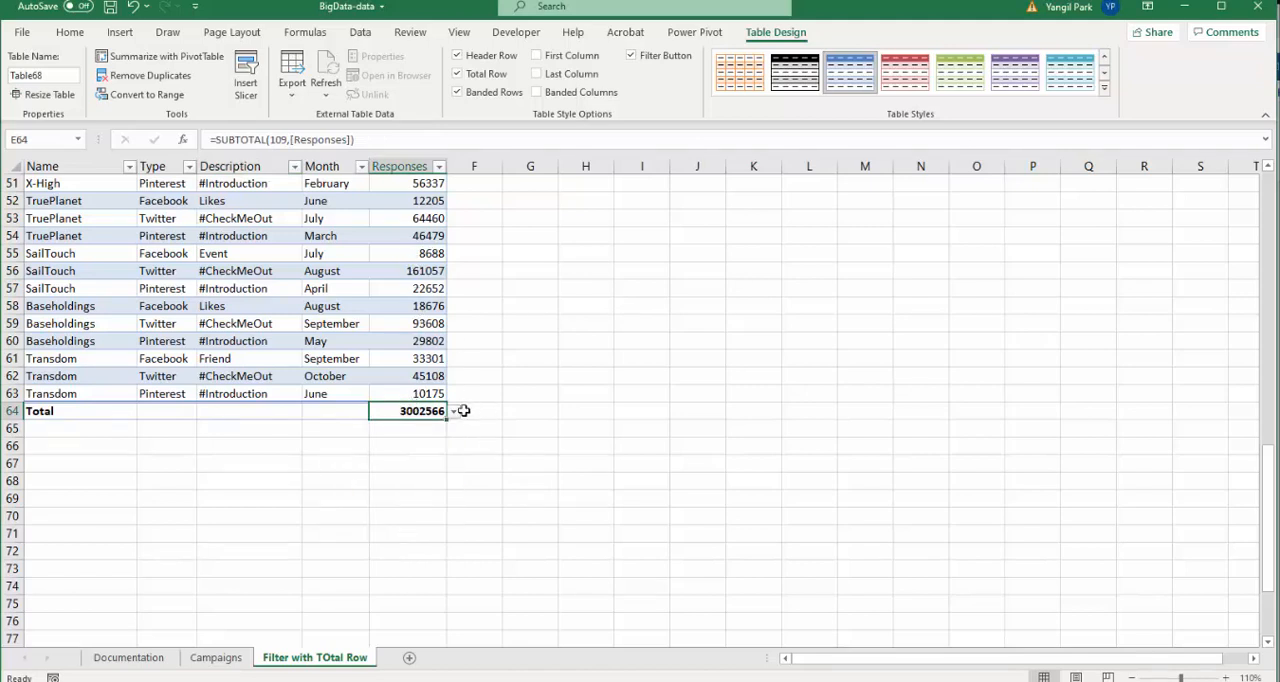
left_click(454, 412)
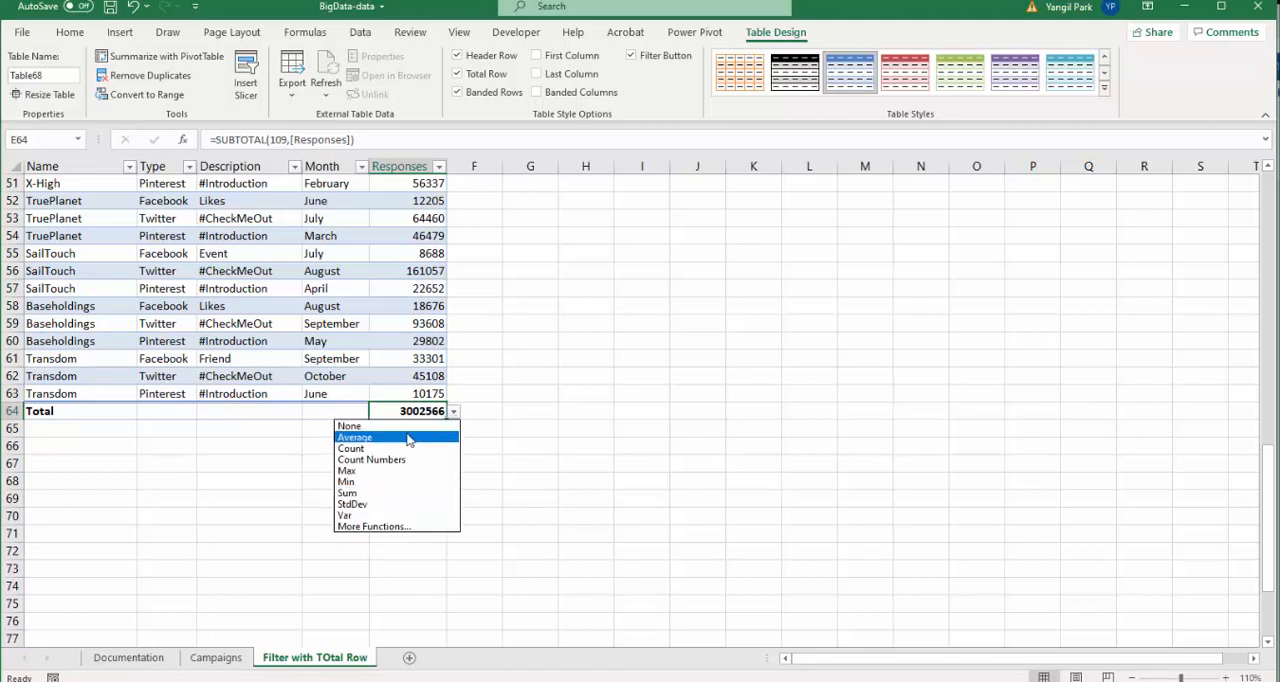
left_click(355, 437)
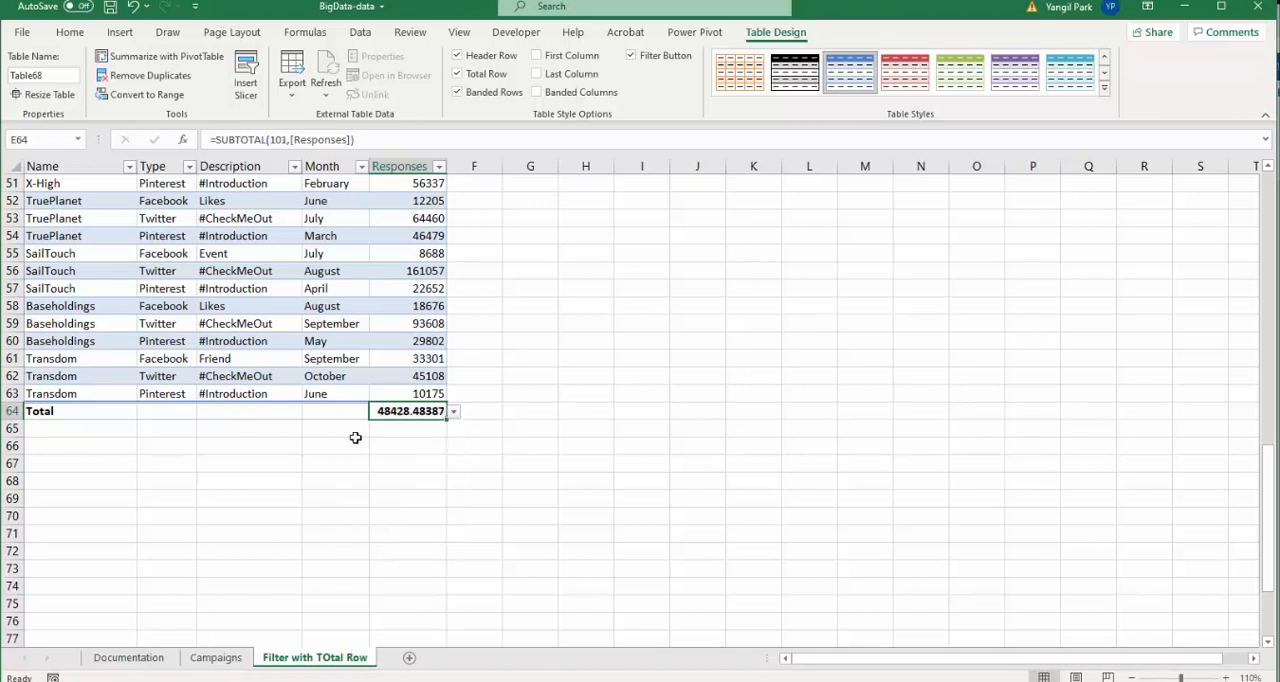
- Relabel the total row's Total caption as Average
double_click(55, 411)
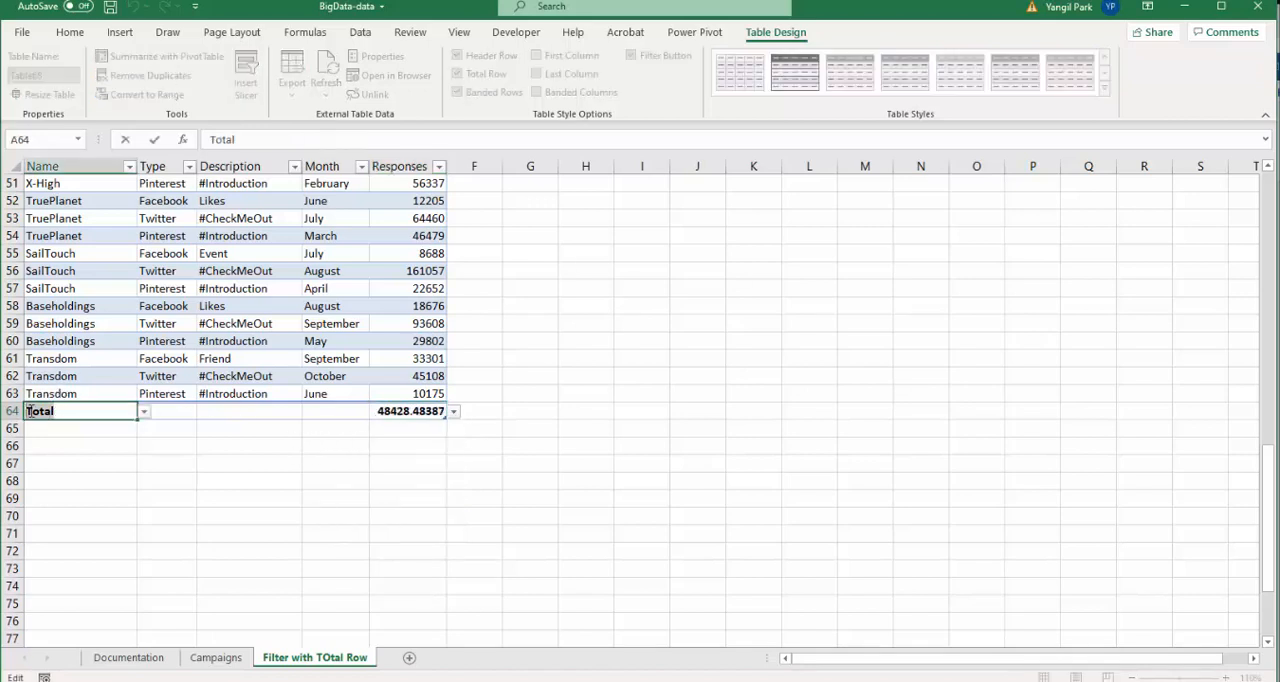
left_click_drag(30, 411, 18, 403)
type("A")
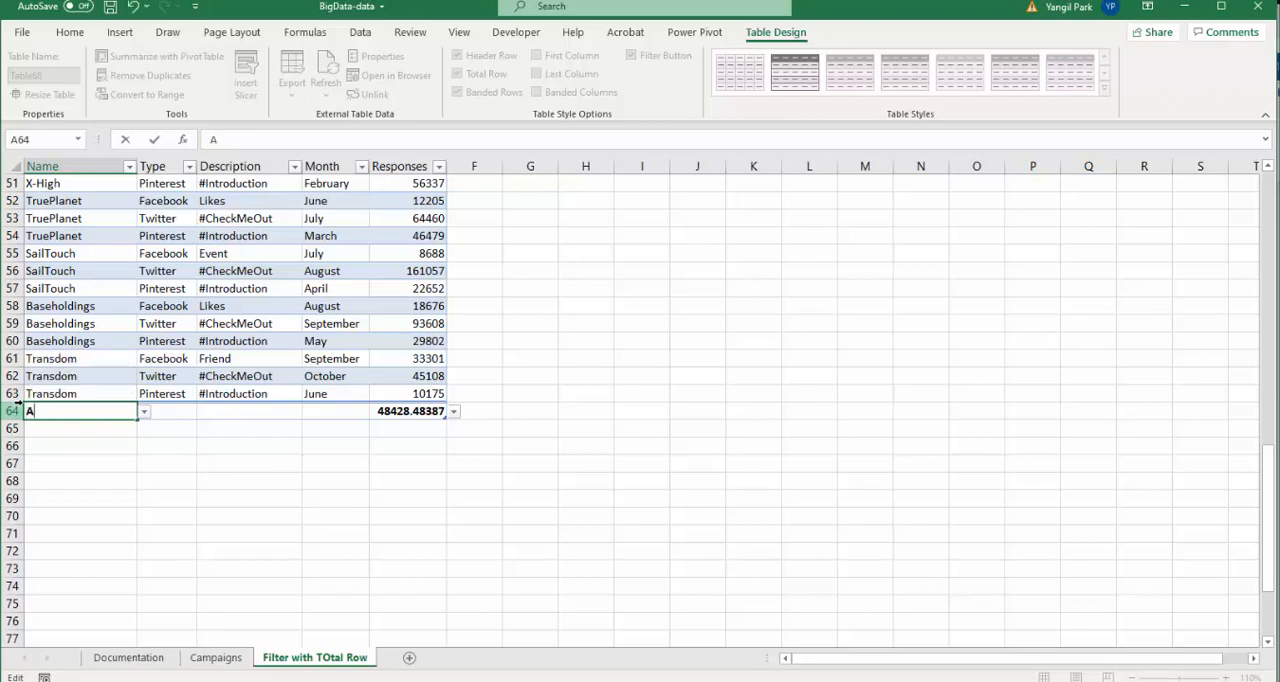
type("verage")
key("Return")
- Decrease the decimal places of the Responses average until it shows a whole number
left_click(408, 413)
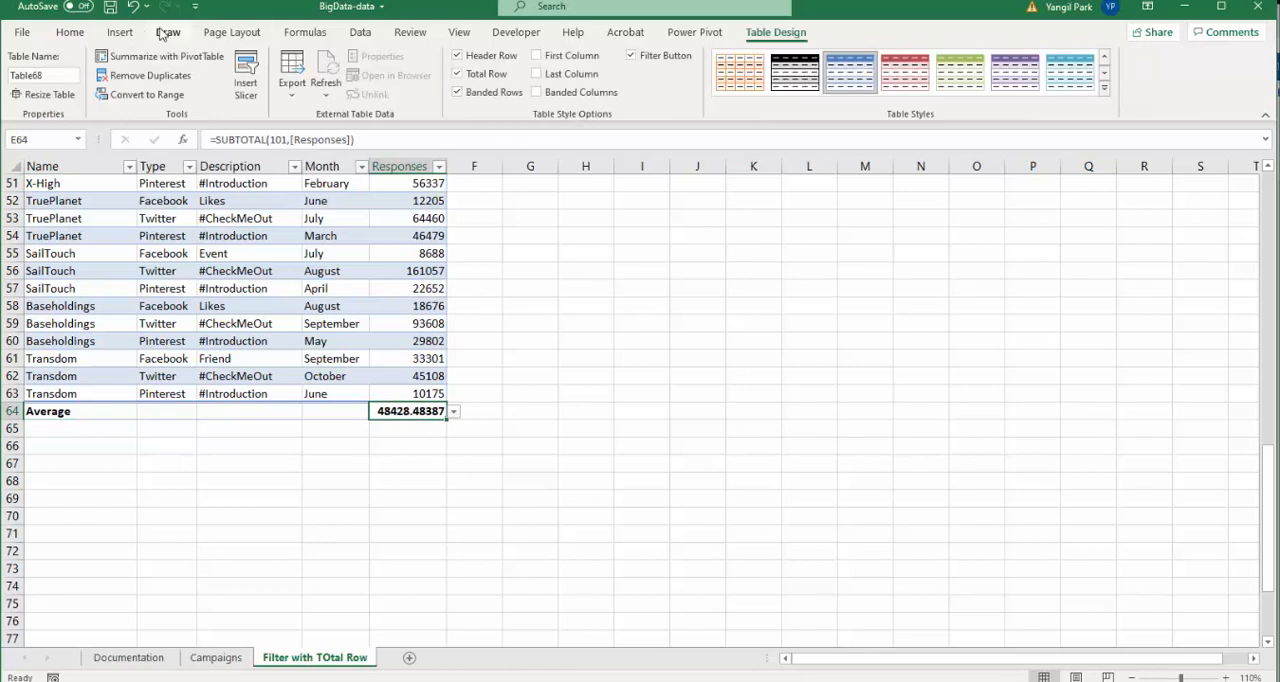
left_click(70, 32)
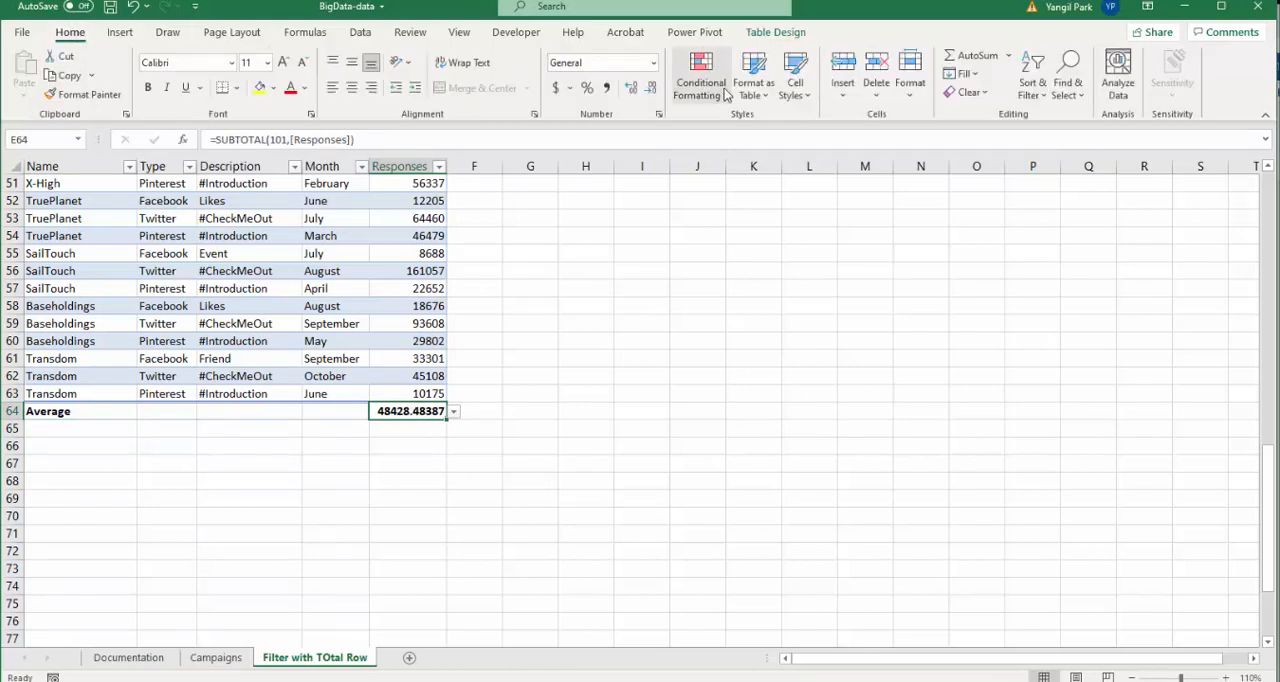
left_click(651, 89)
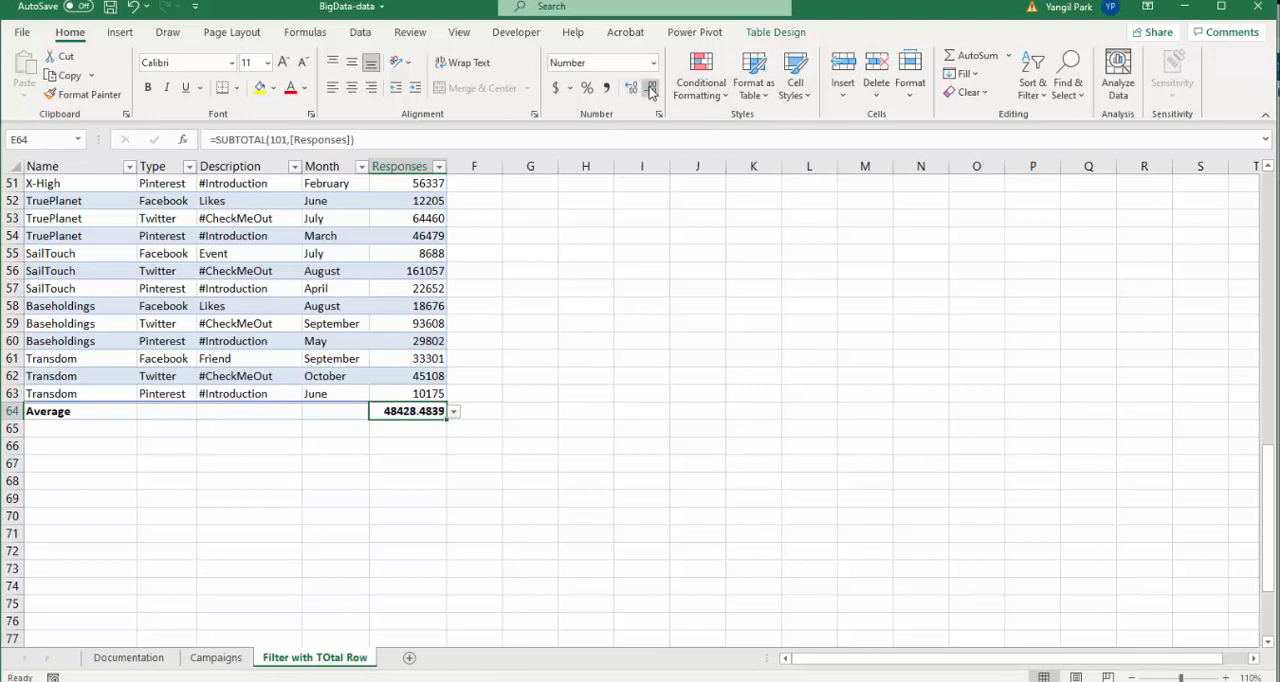
left_click(651, 89)
left_click(651, 89)
left_click(651, 89)
left_click(651, 89)
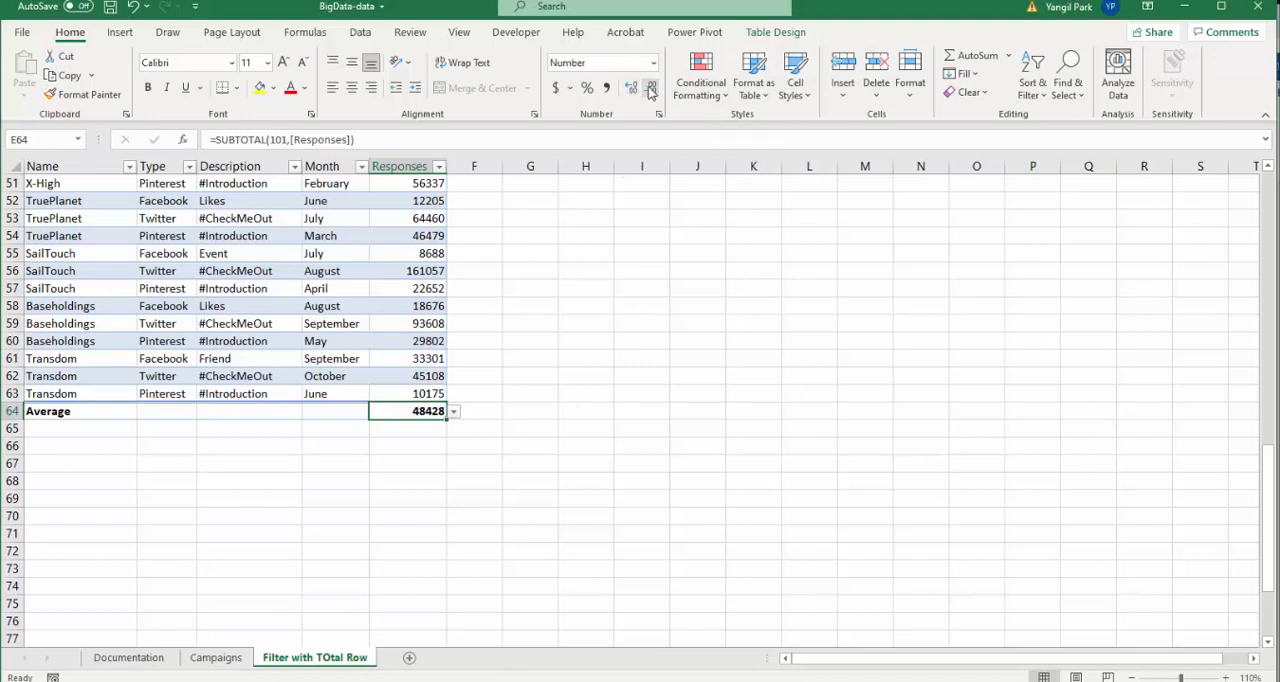
- Make a copy of the Campaigns sheet placed at the end of the workbook
left_click(212, 416)
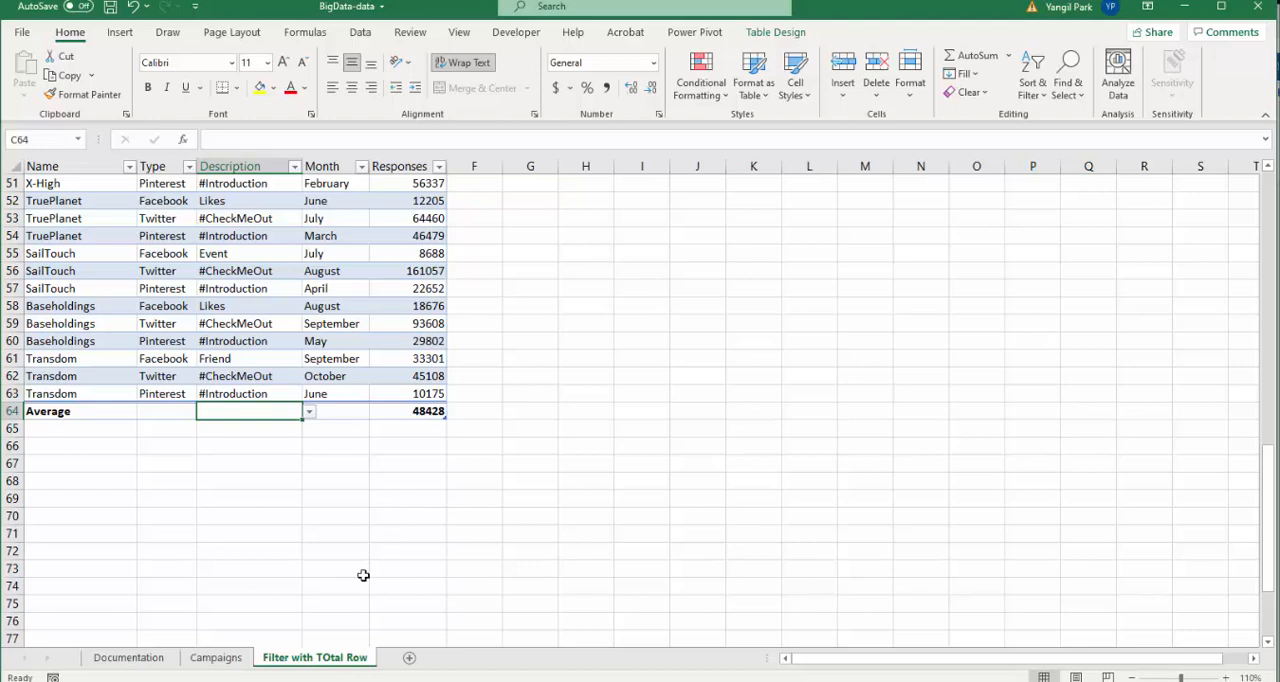
left_click(217, 658)
right_click(224, 665)
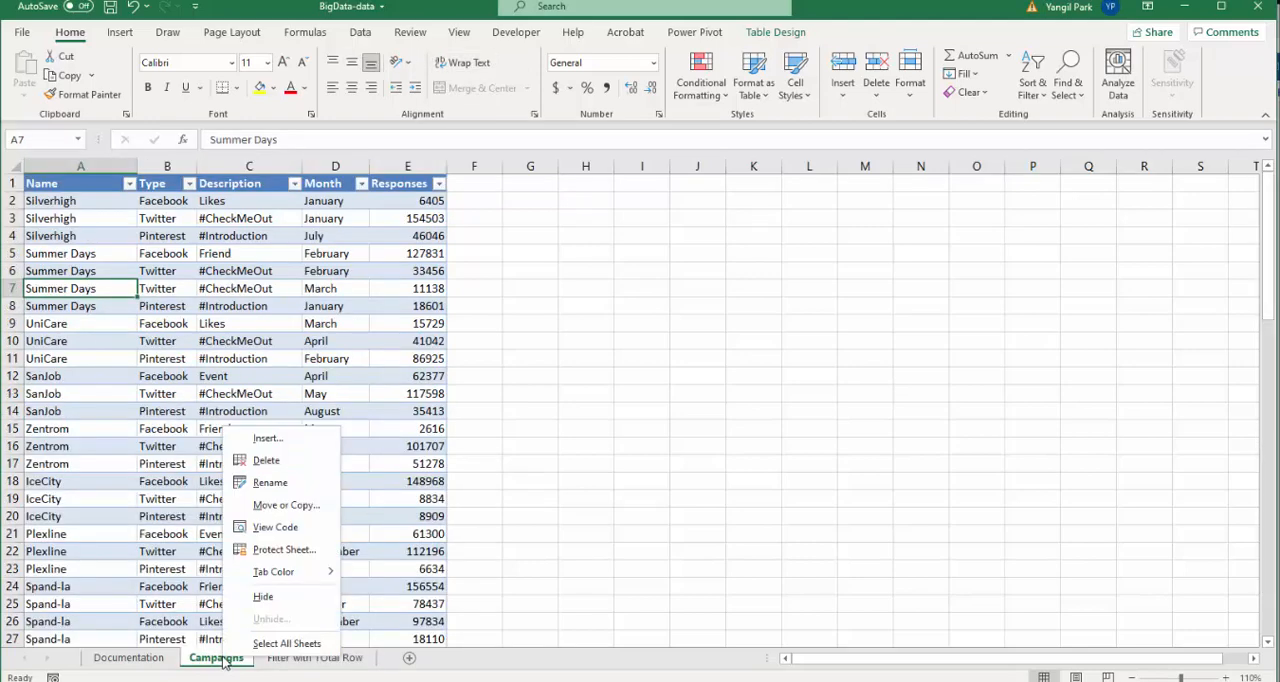
left_click(270, 507)
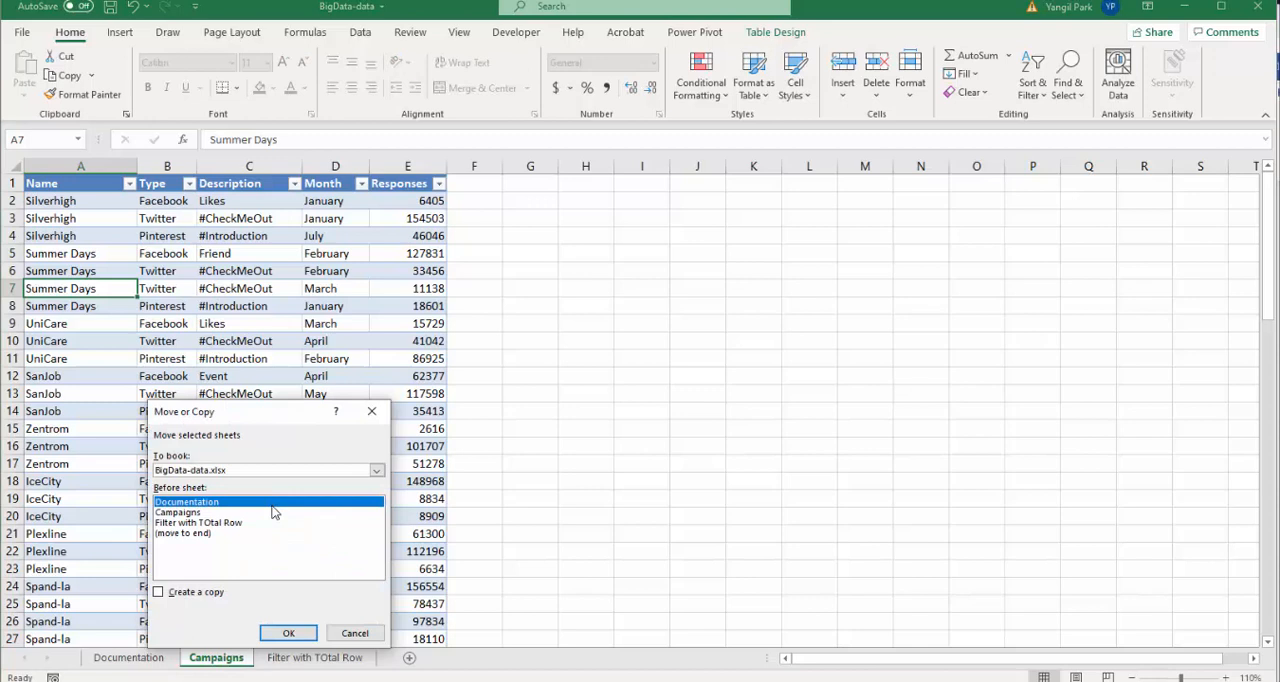
left_click(200, 533)
left_click(205, 592)
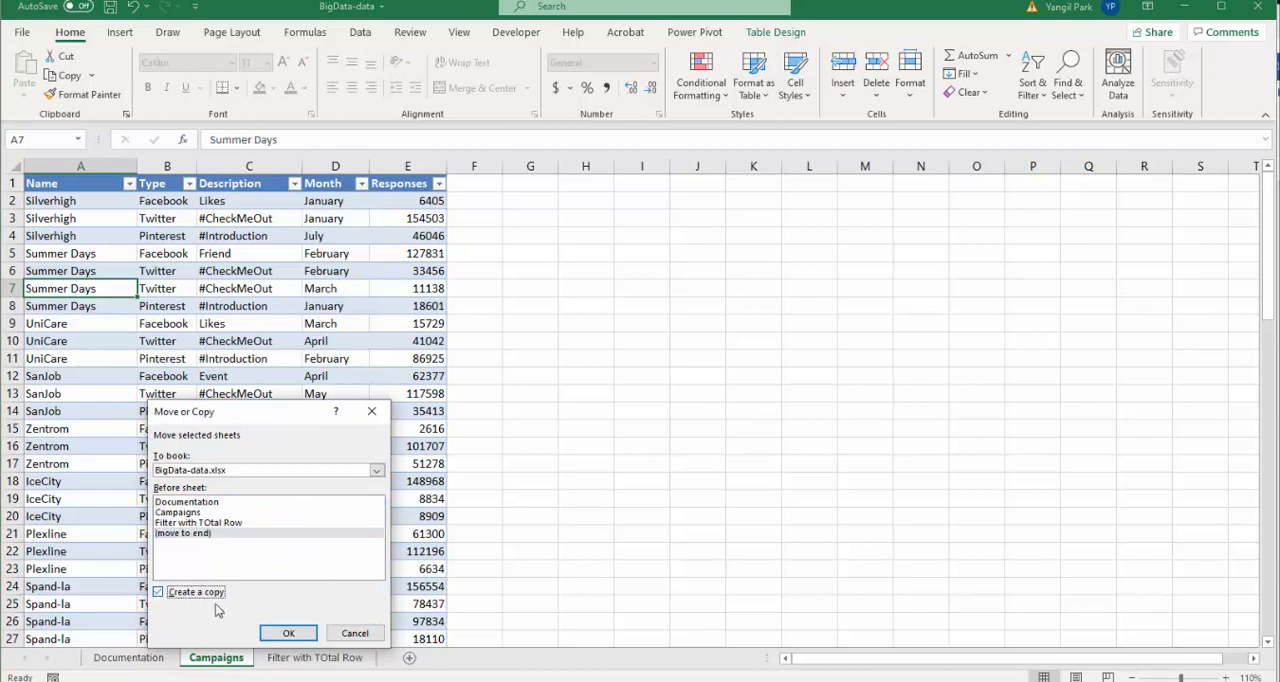
left_click(289, 636)
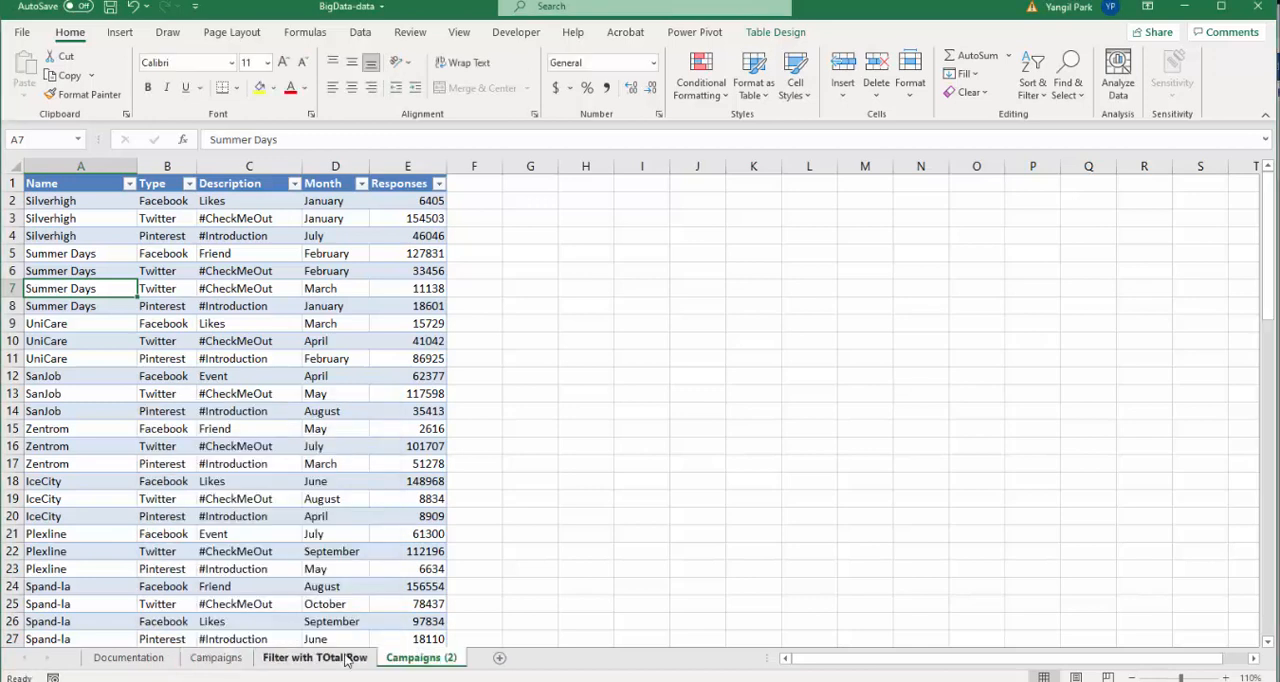
- Rename the copied sheet as Subtotals
double_click(417, 662)
type("Subtotals")
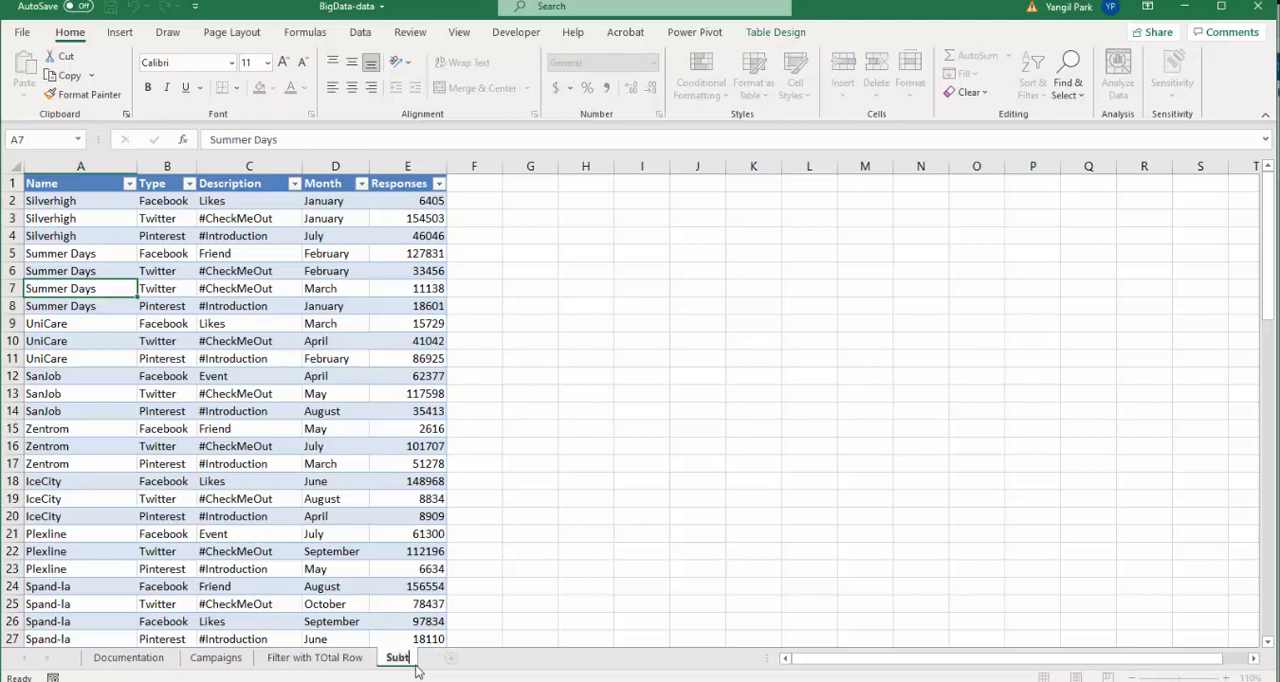
key("Return")
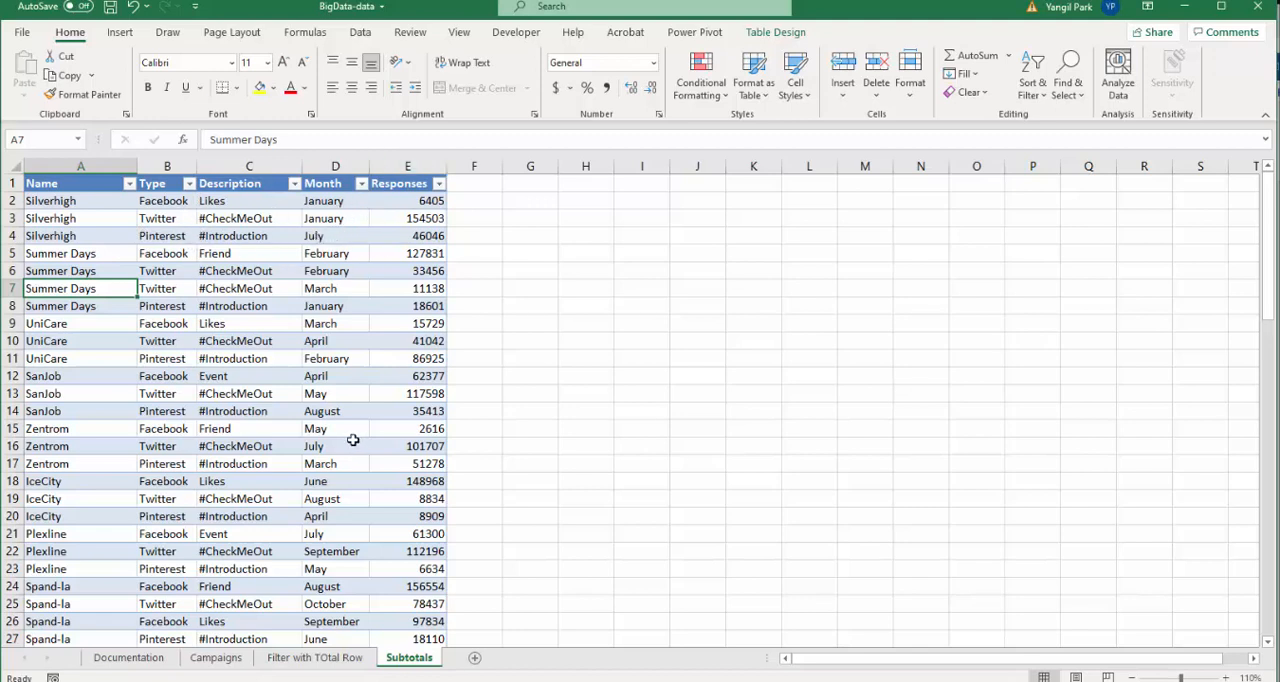
- Convert the table on the Subtotals sheet to a normal range
left_click(282, 375)
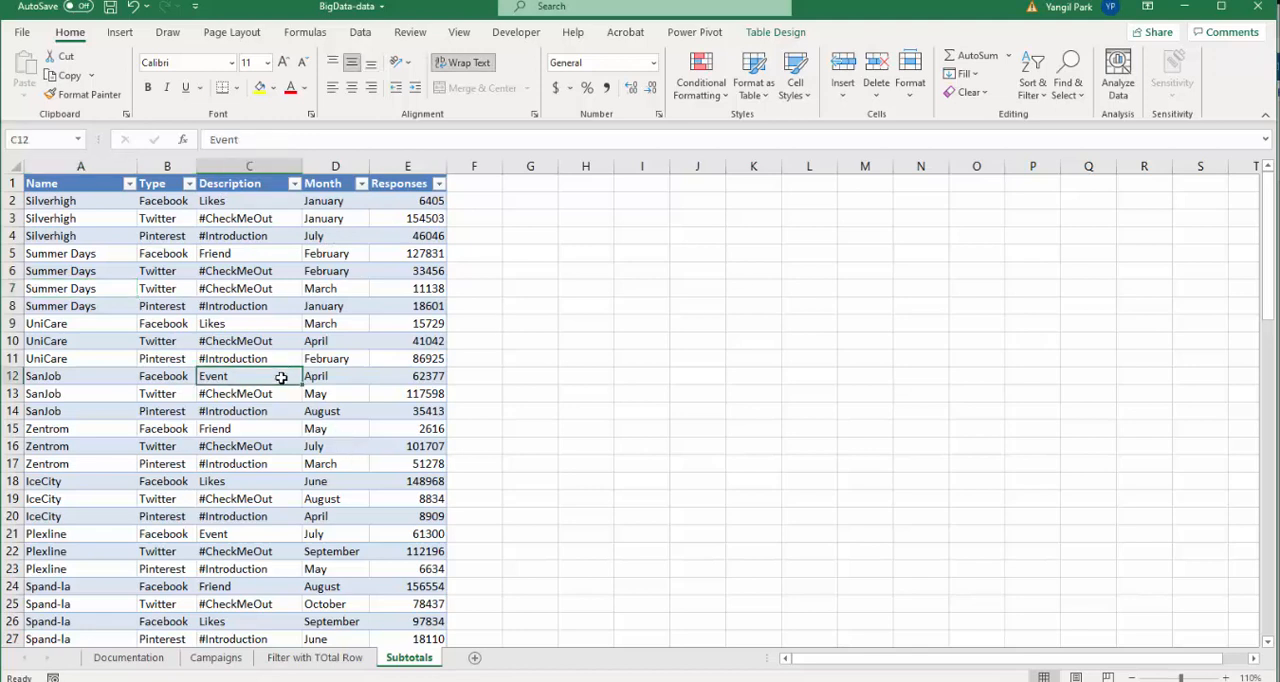
left_click(288, 273)
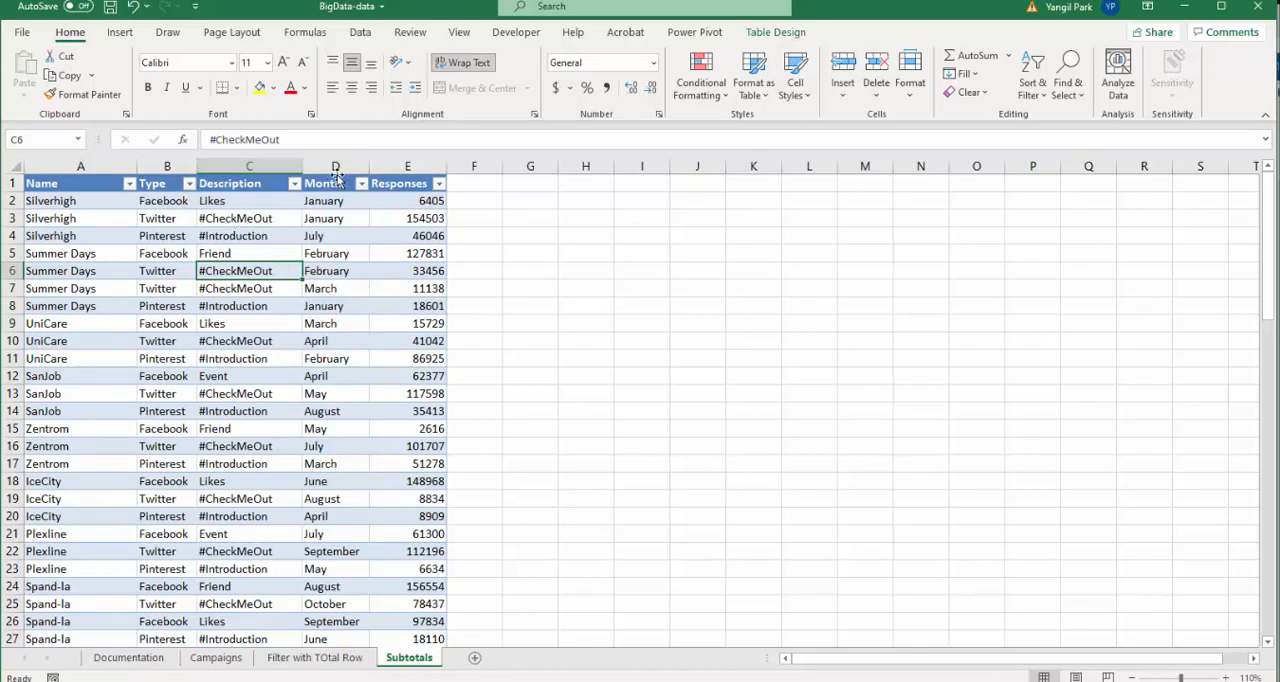
left_click(360, 34)
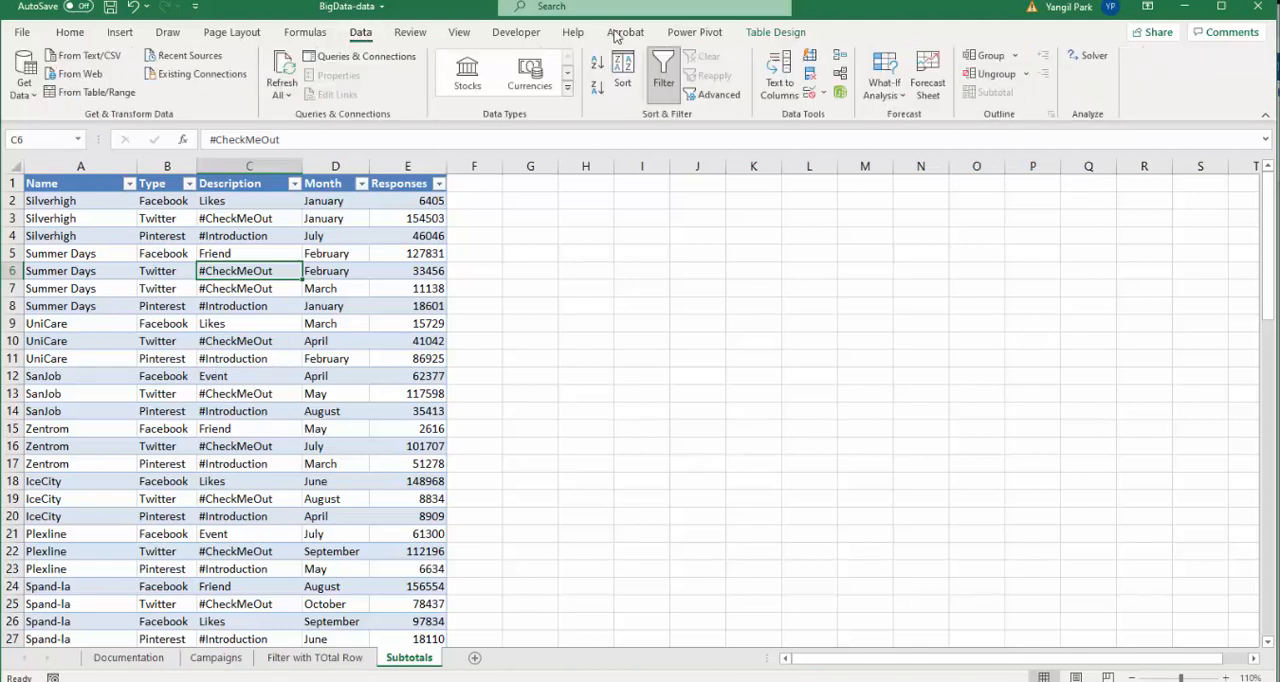
left_click(774, 32)
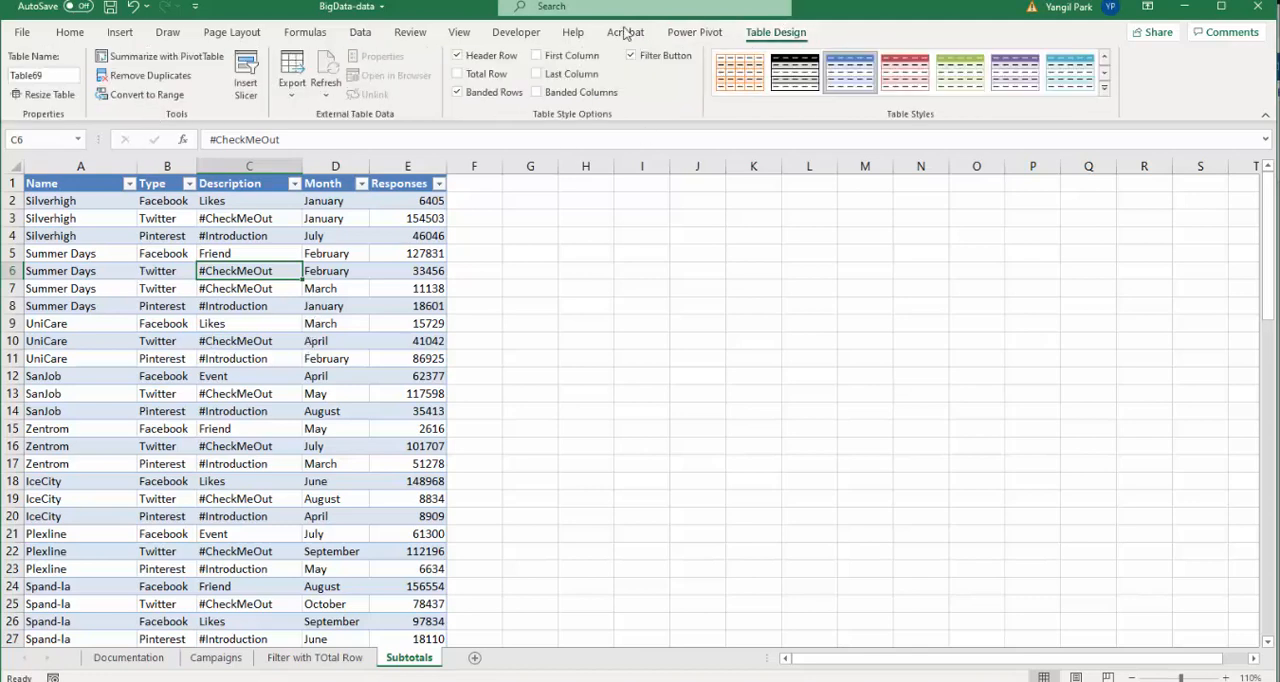
left_click(146, 96)
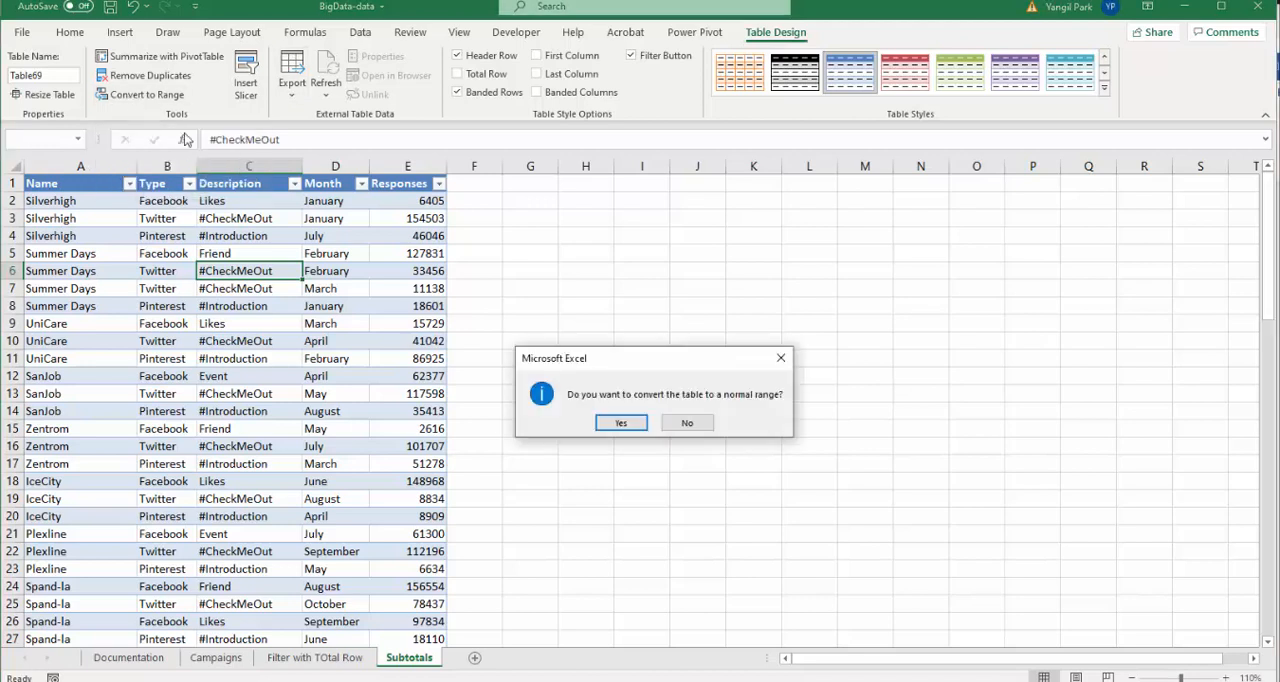
left_click(621, 424)
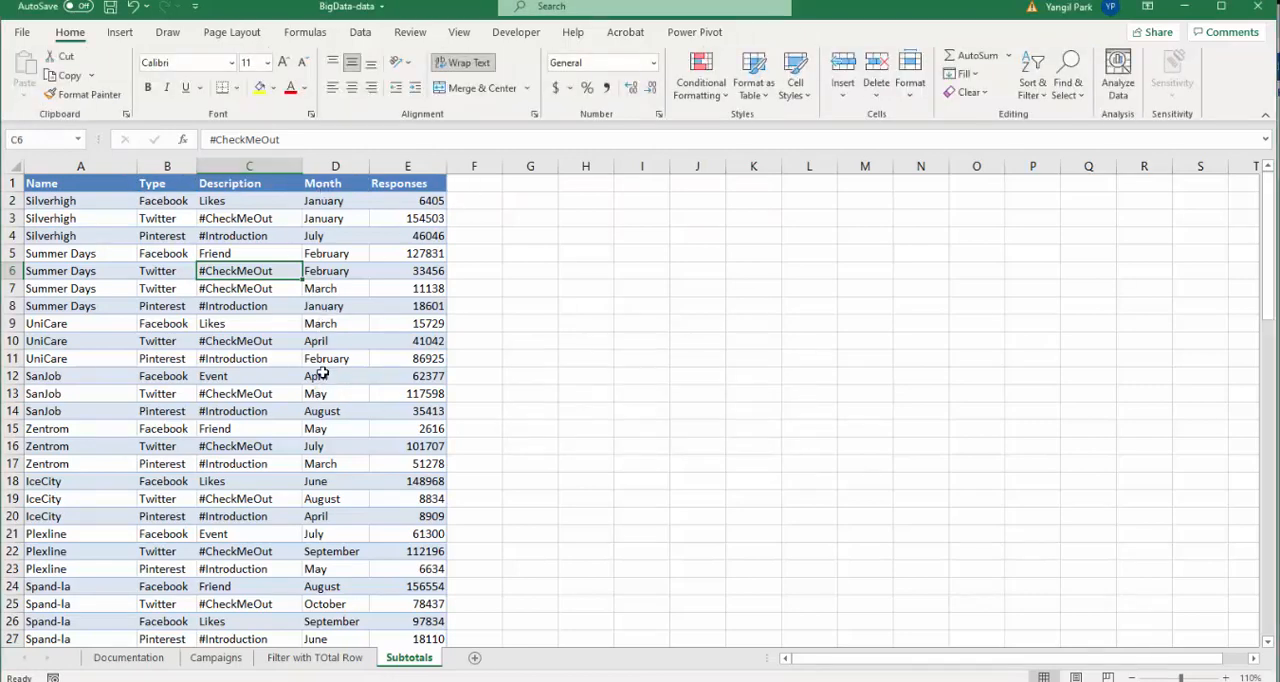
- Set up a sort of the data by Month using the January, February, March, April custom list order
left_click(234, 344)
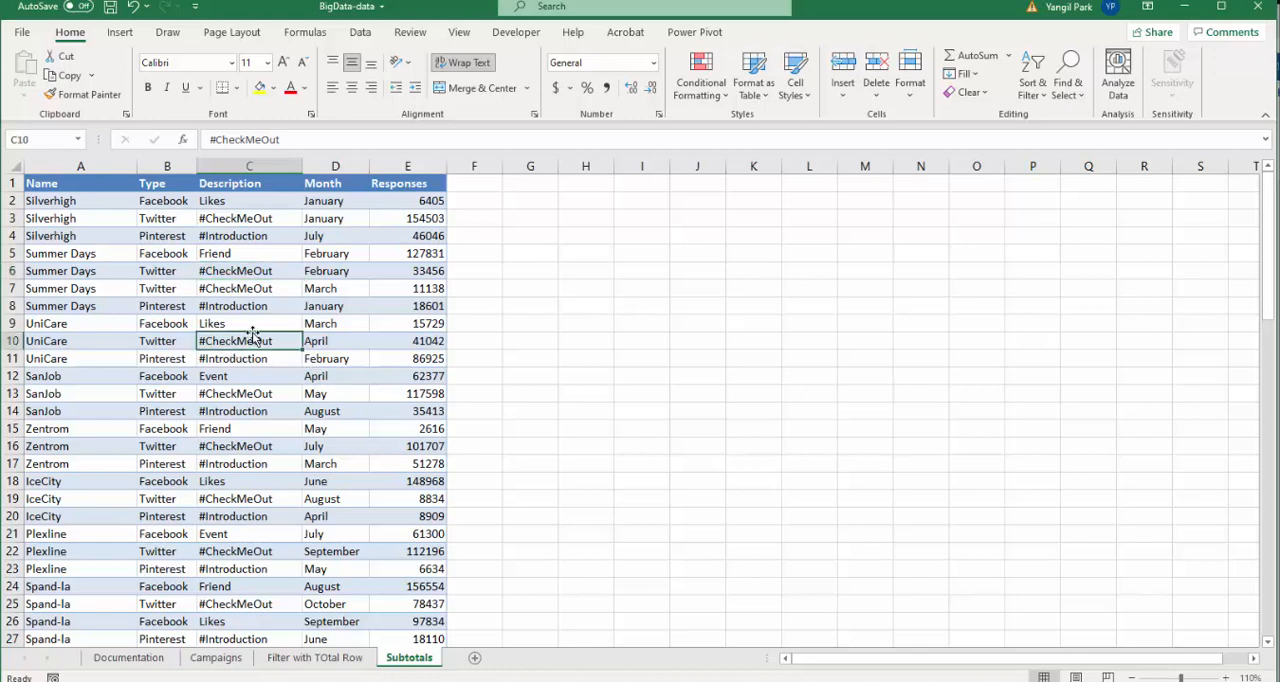
left_click(247, 327)
left_click(247, 240)
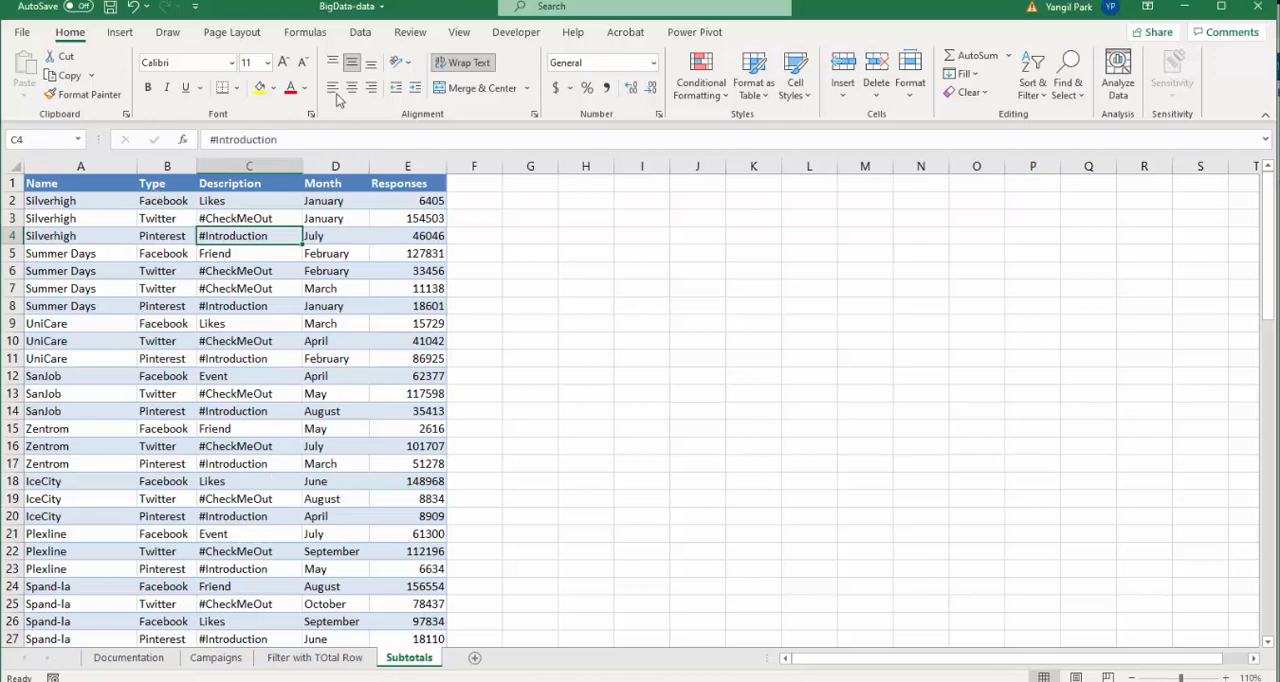
left_click(360, 32)
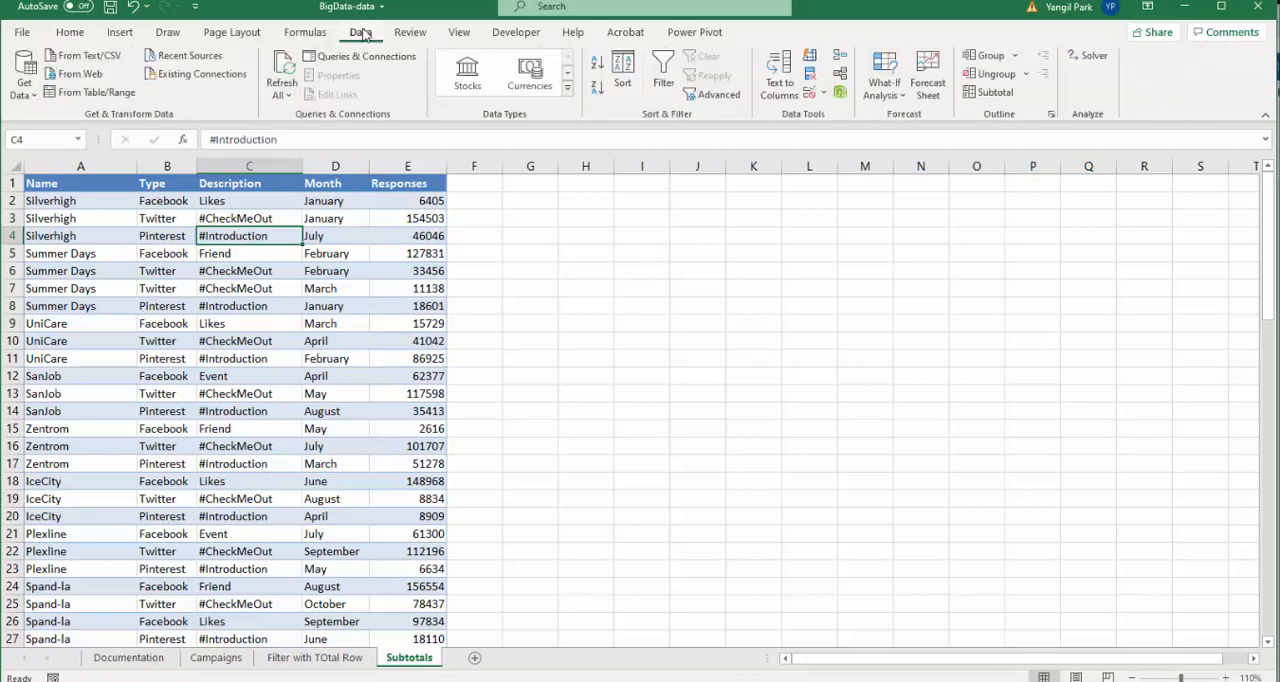
left_click(622, 72)
left_click(517, 213)
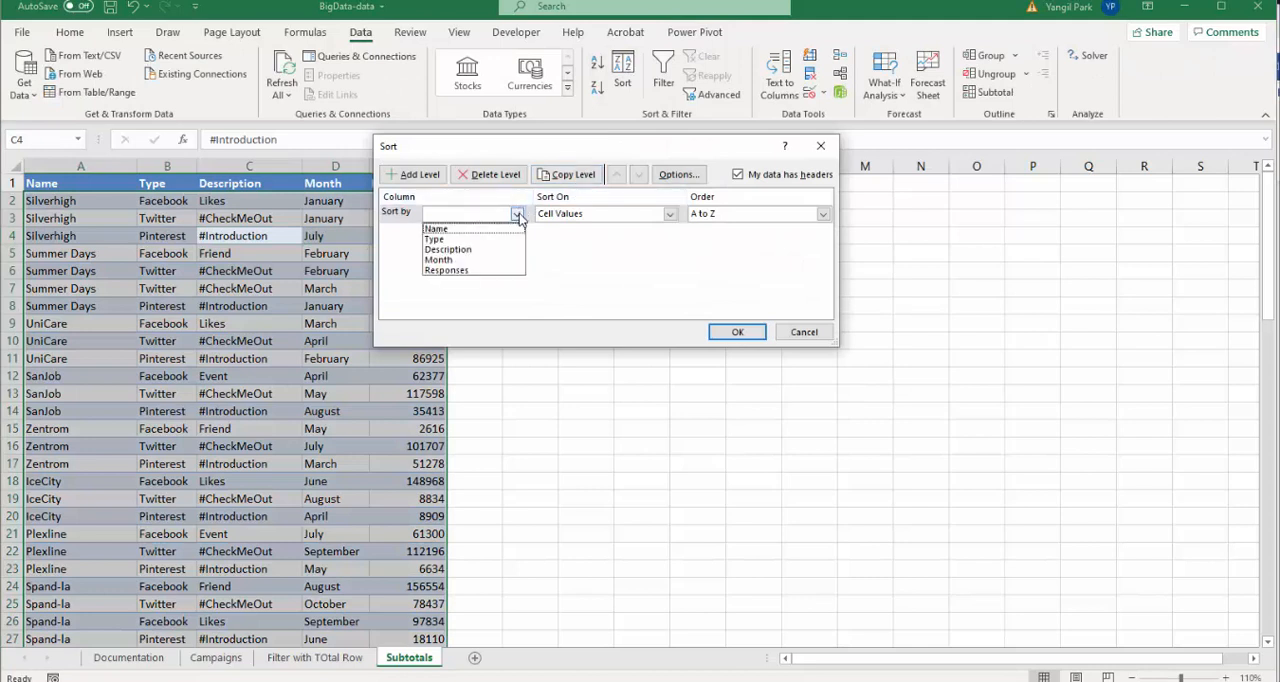
left_click(478, 260)
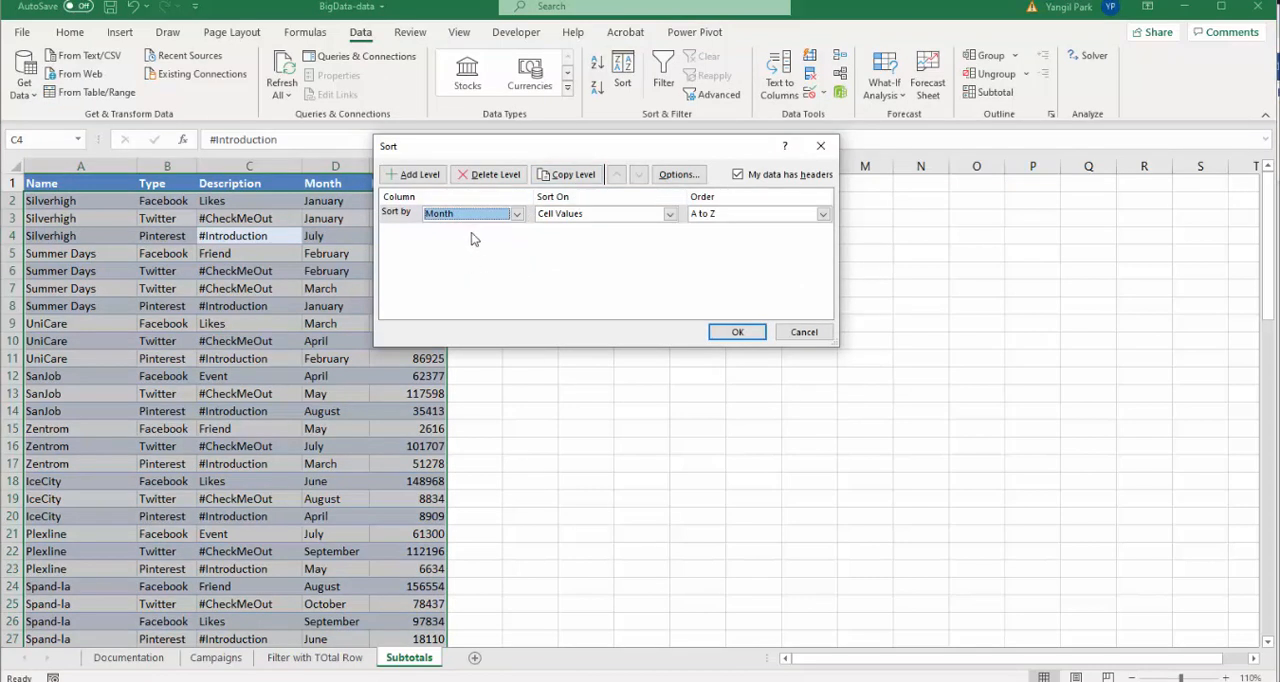
left_click(771, 216)
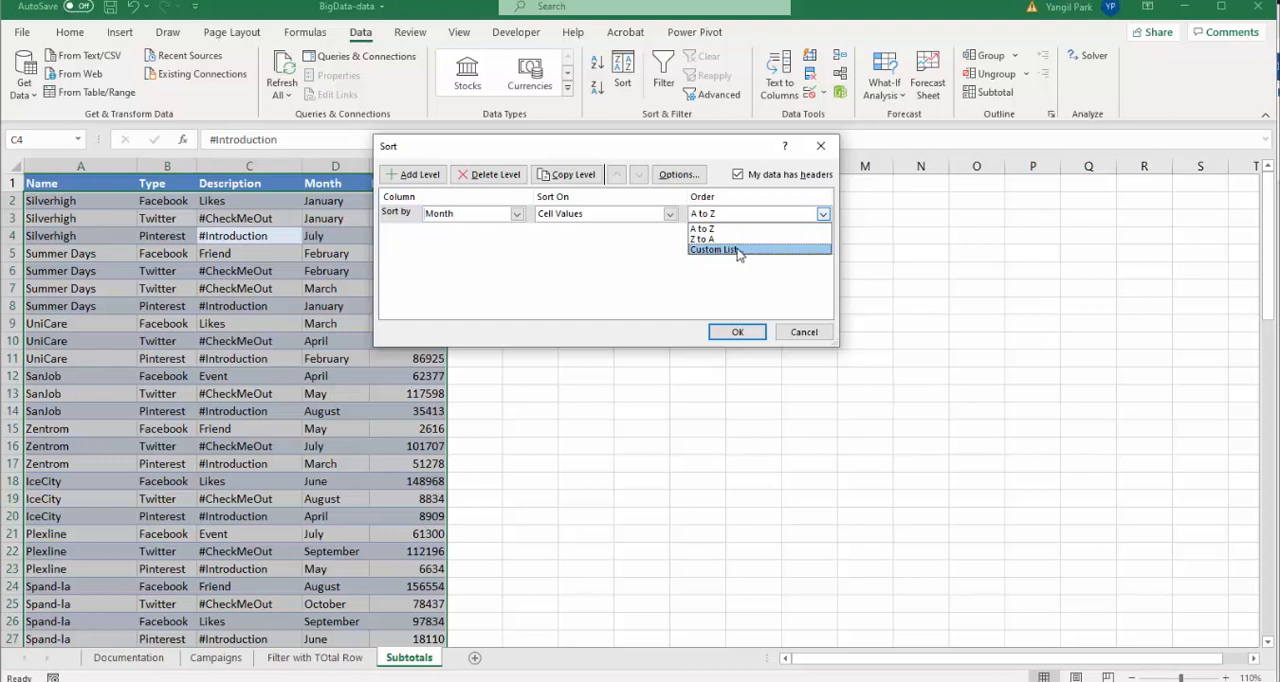
left_click(737, 250)
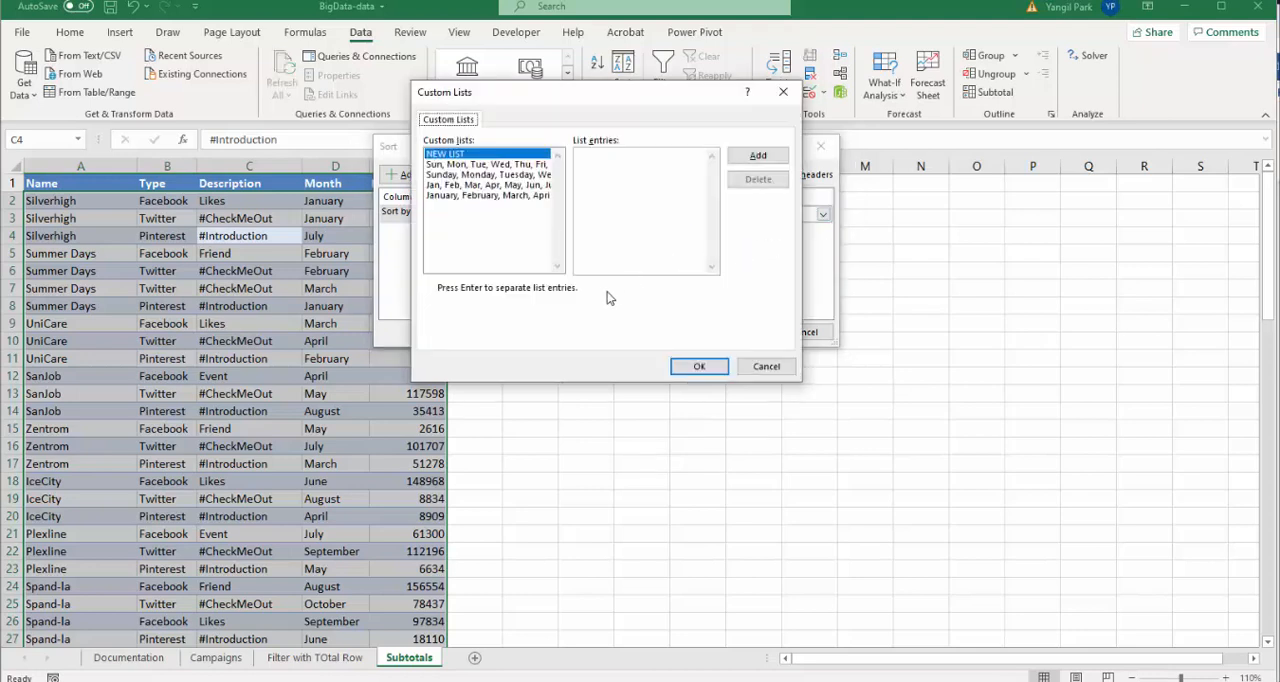
left_click(458, 196)
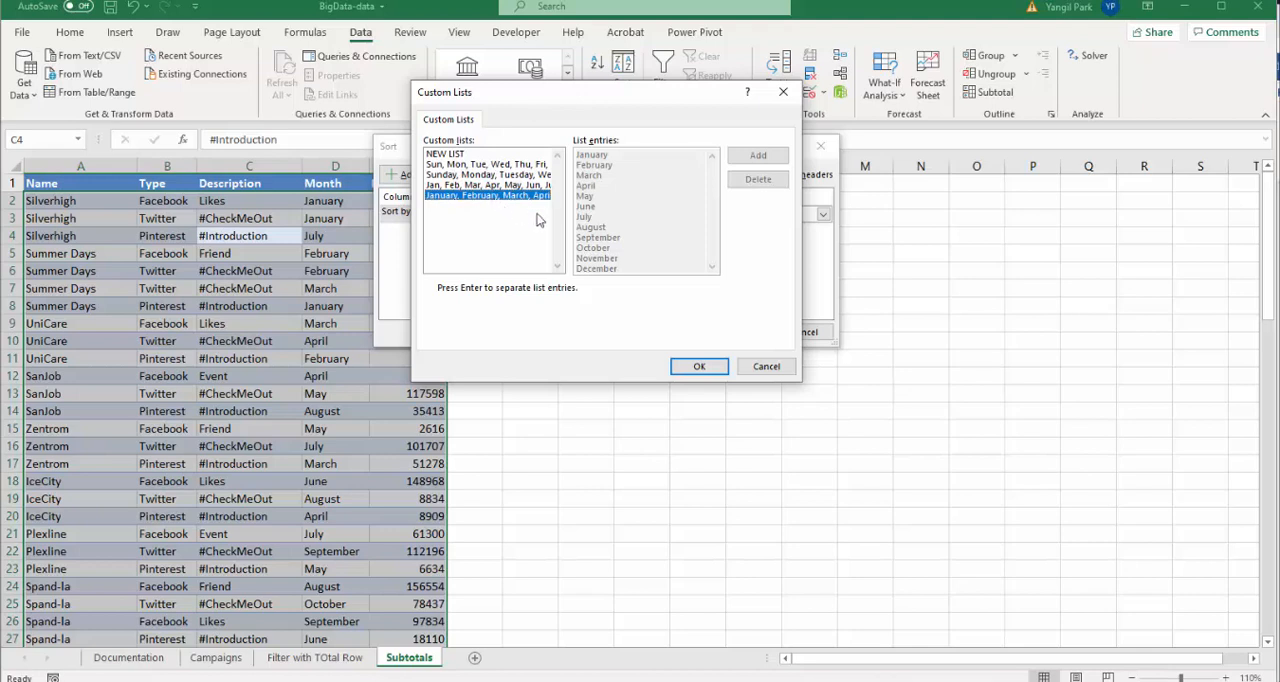
left_click(688, 368)
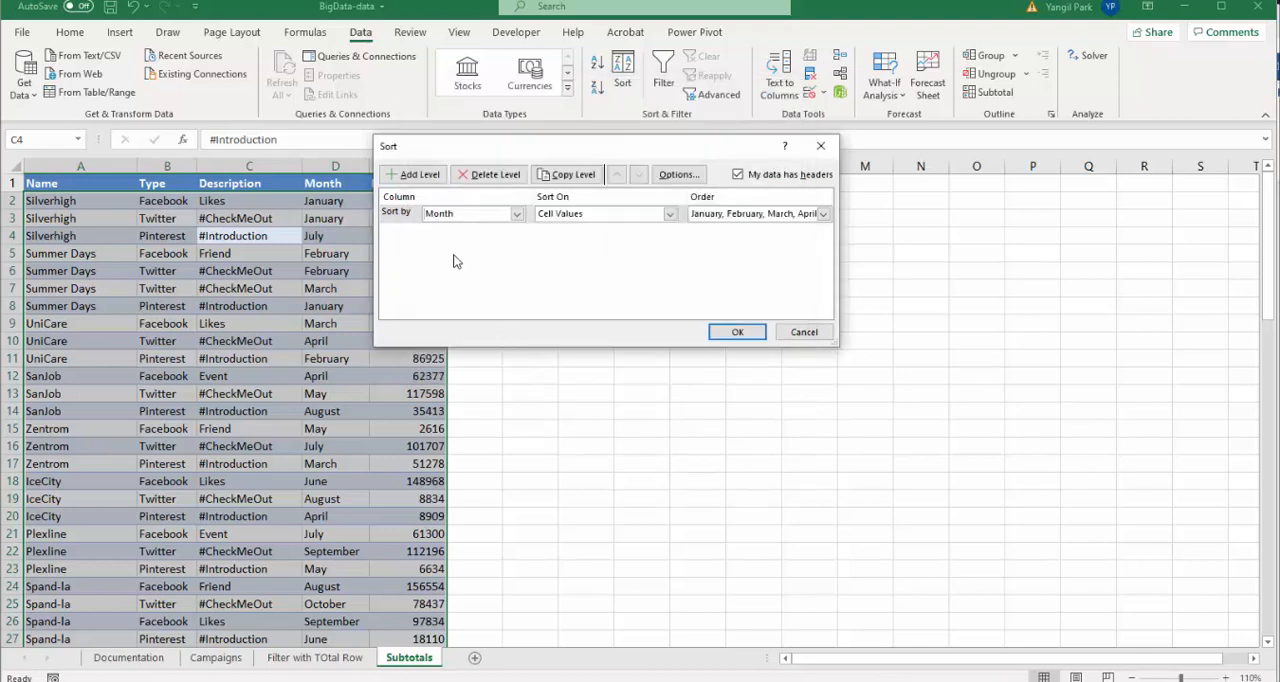
- Add a second sort level by Type, A to Z, and apply the sort
left_click(418, 176)
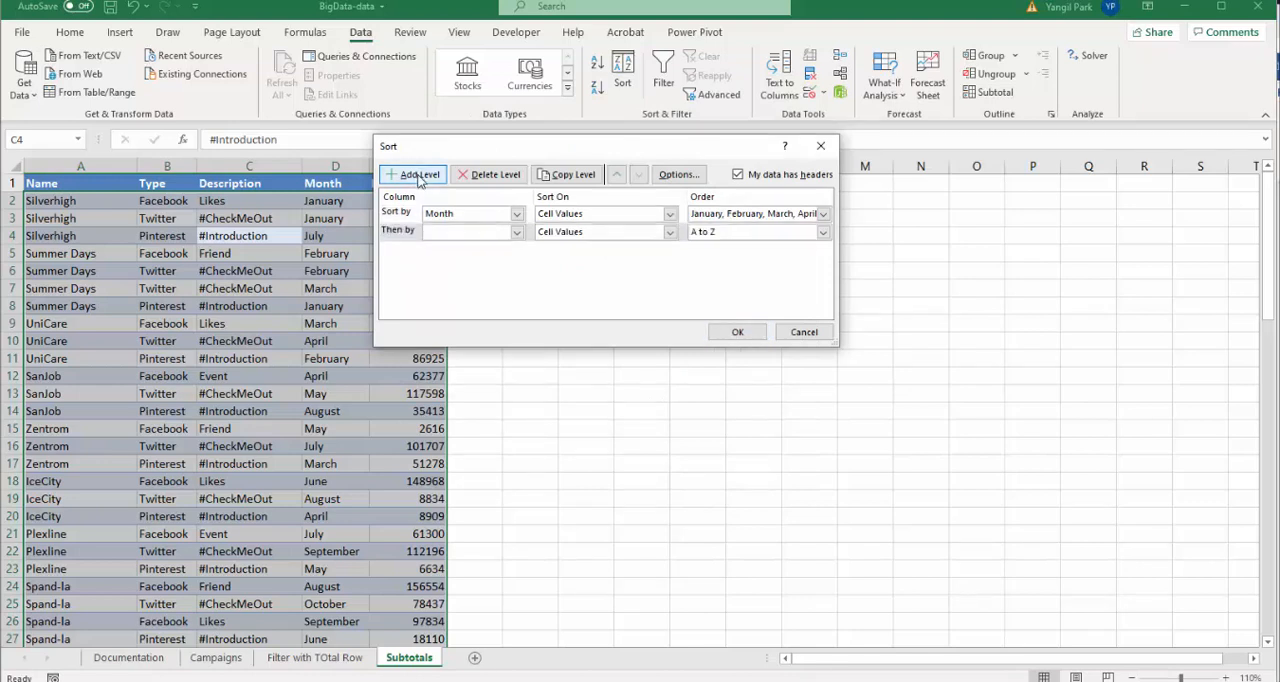
left_click(517, 232)
left_click(490, 258)
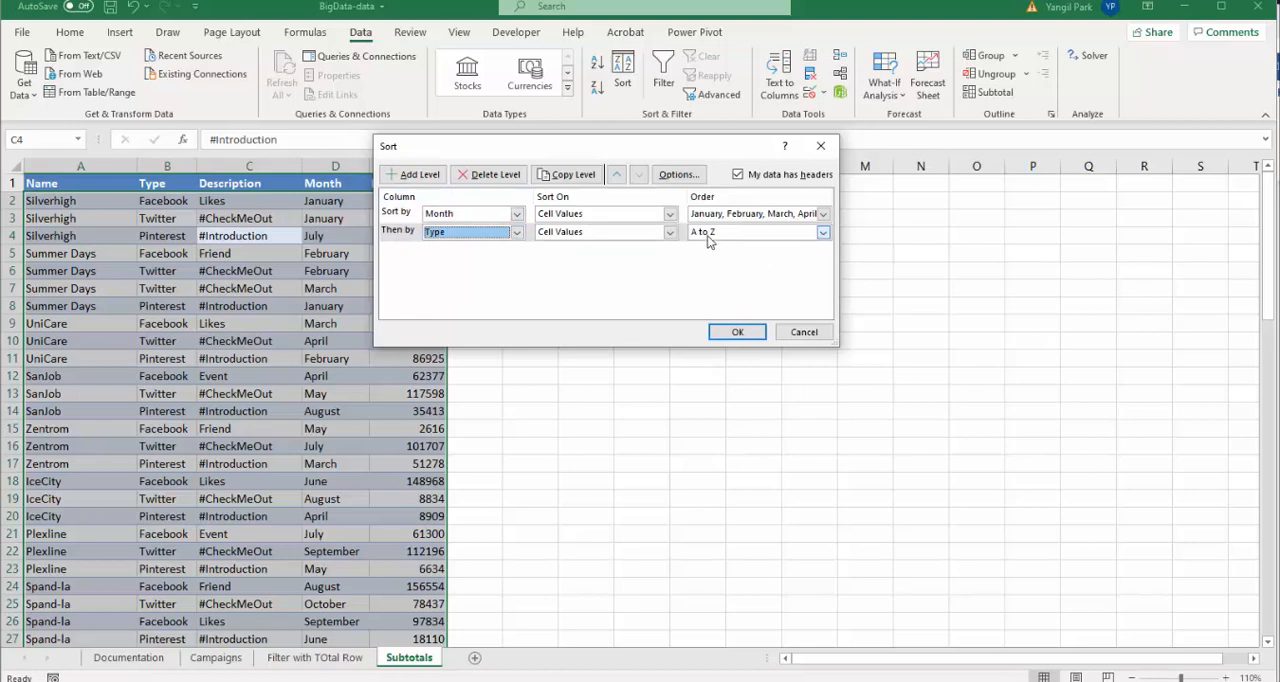
left_click(737, 333)
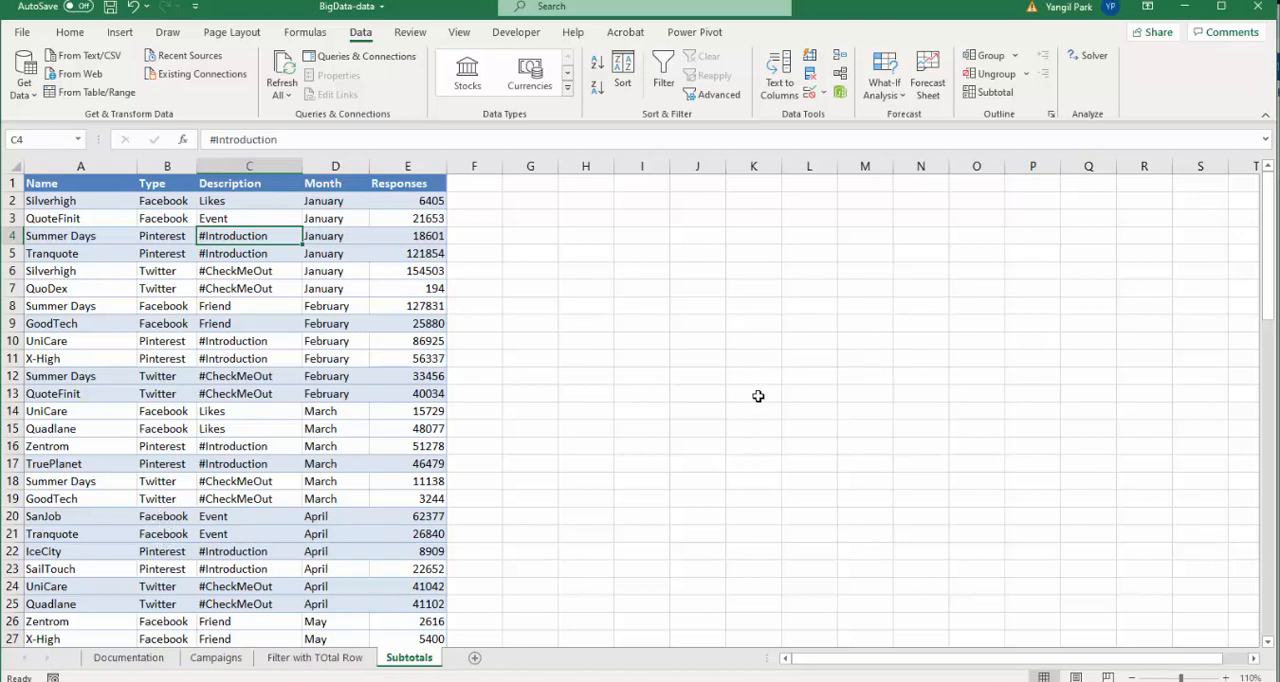
- Insert subtotals that sum Responses at each change in Month
left_click(990, 95)
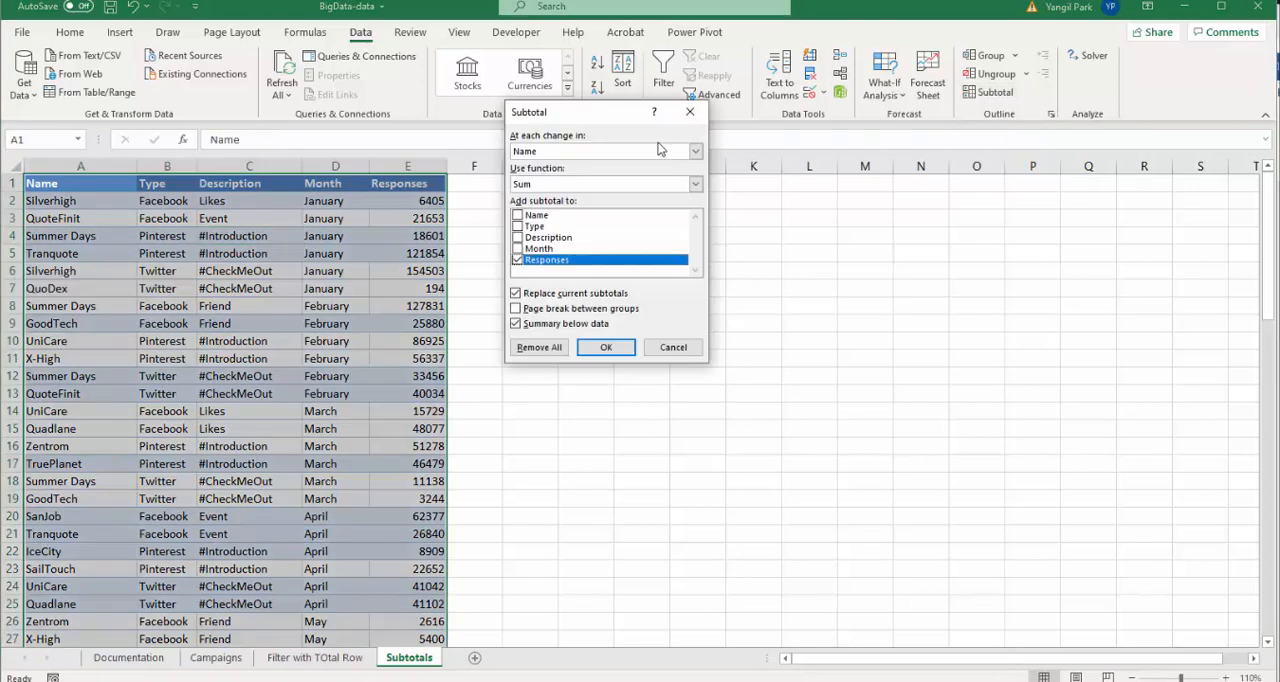
left_click(660, 150)
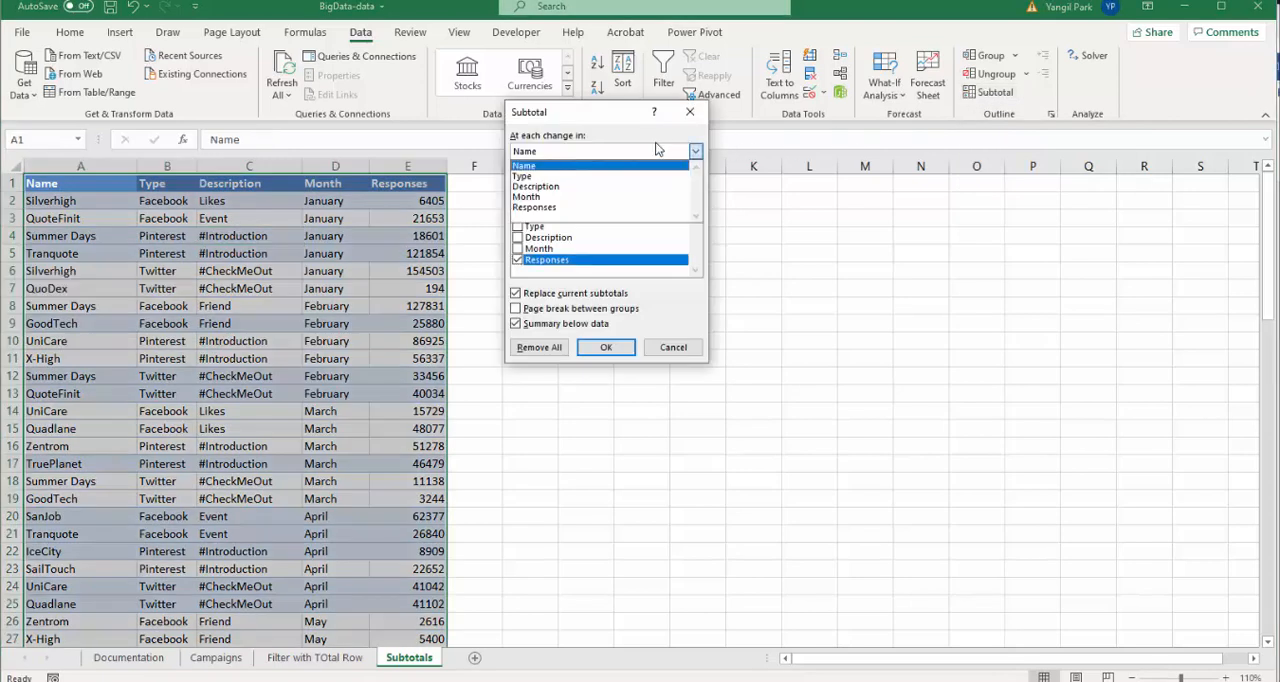
left_click(582, 198)
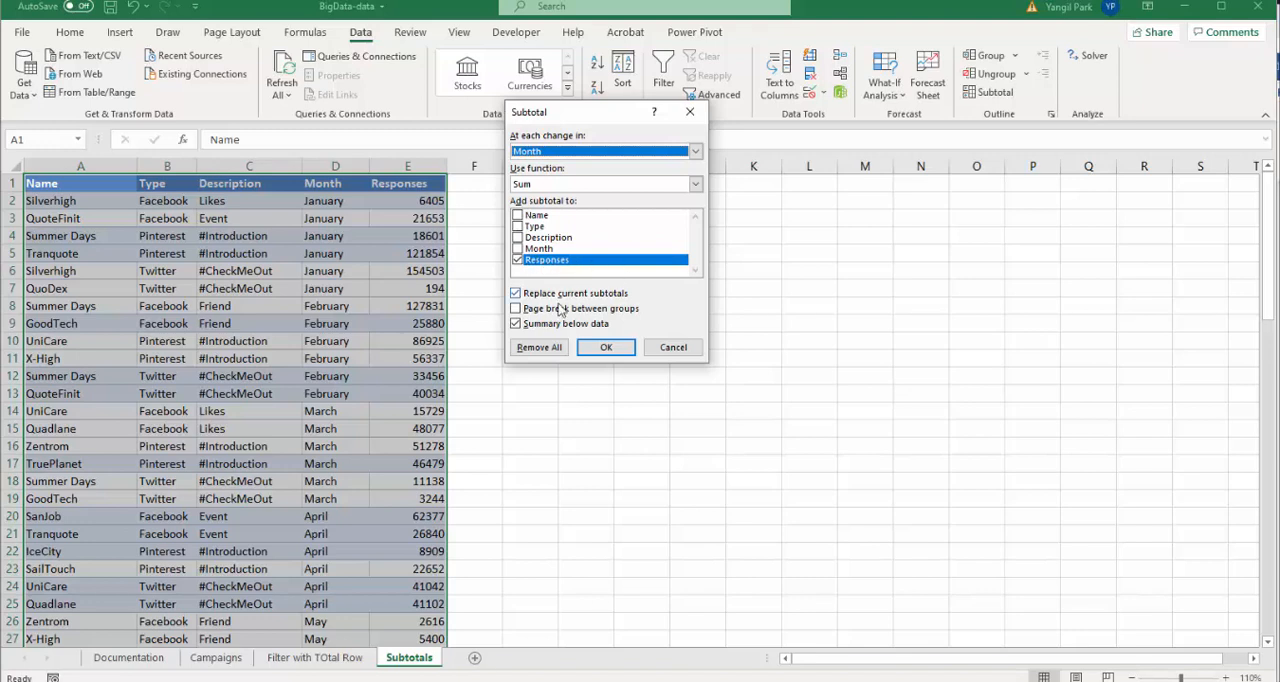
left_click(606, 349)
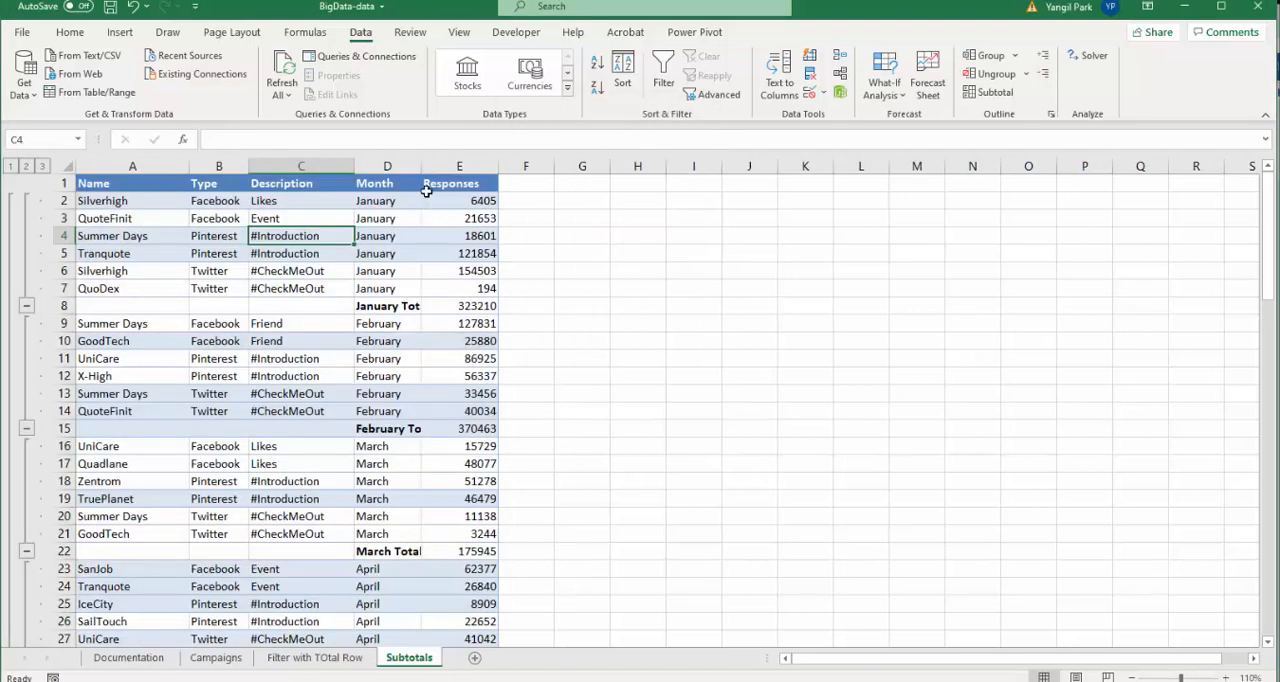
- Widen the Month column so the subtotal labels fit
left_click_drag(422, 166, 449, 166)
scroll(437, 381, "down", 3)
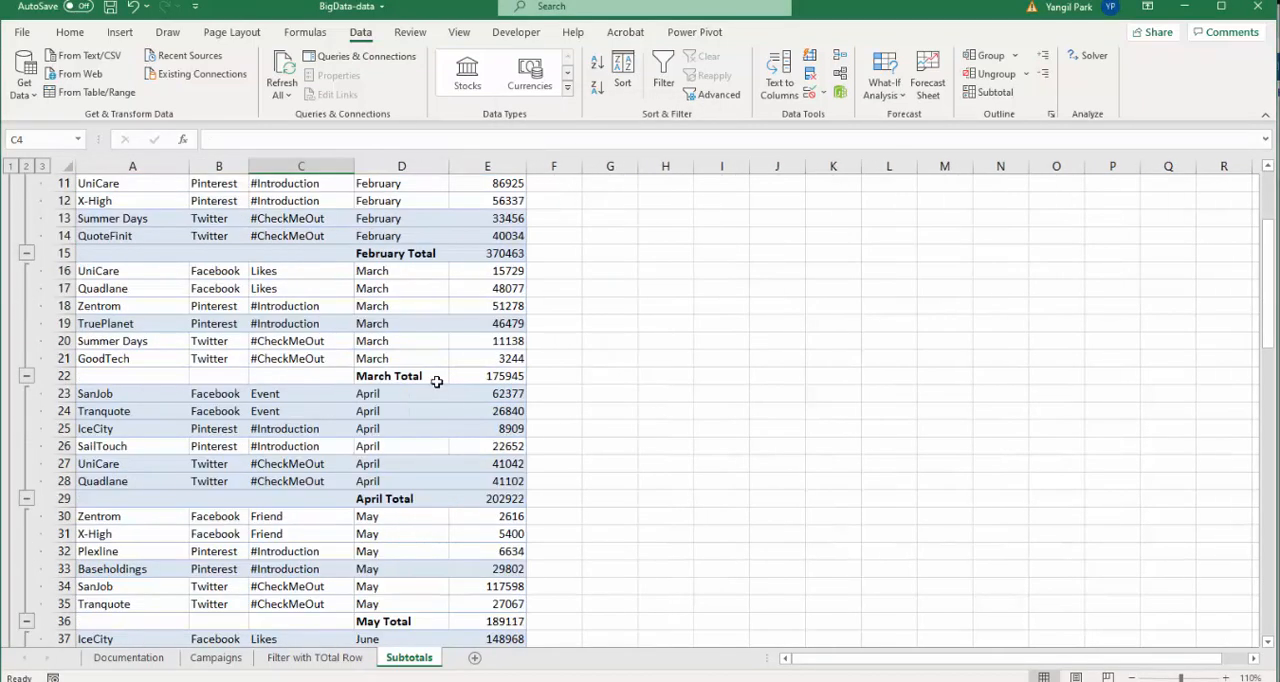
scroll(414, 446, "down", 20)
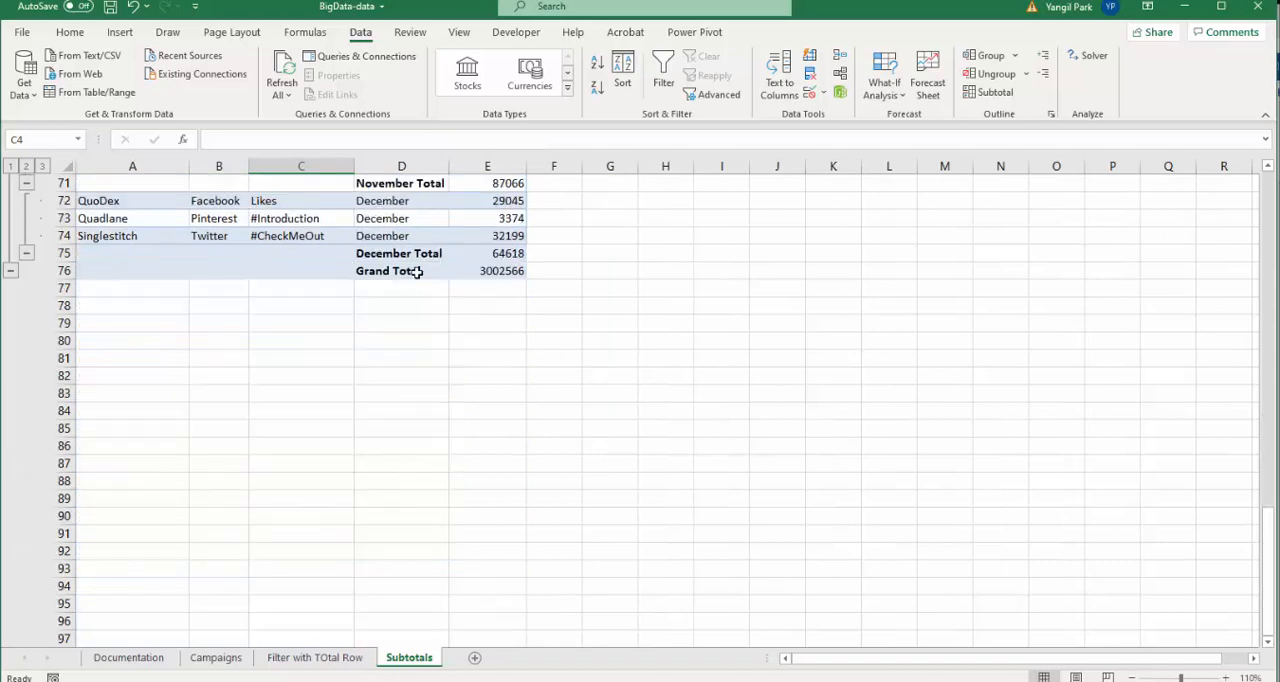
left_click(415, 271)
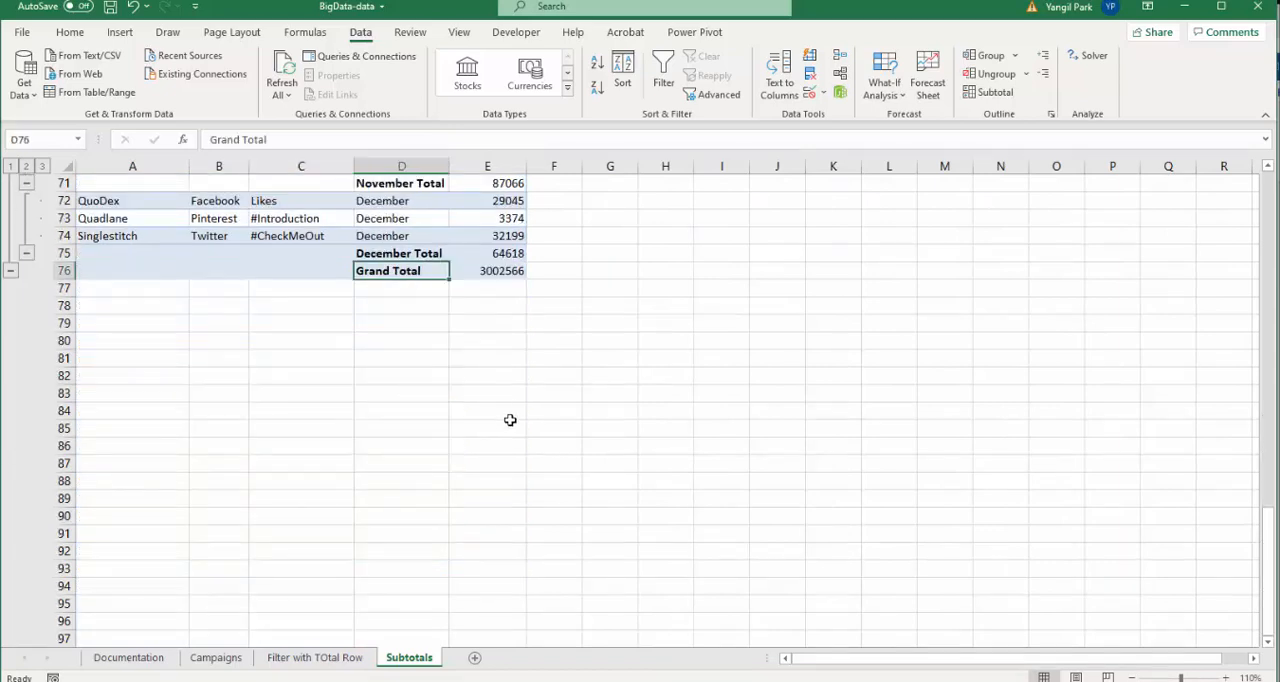
scroll(437, 335, "up", 20)
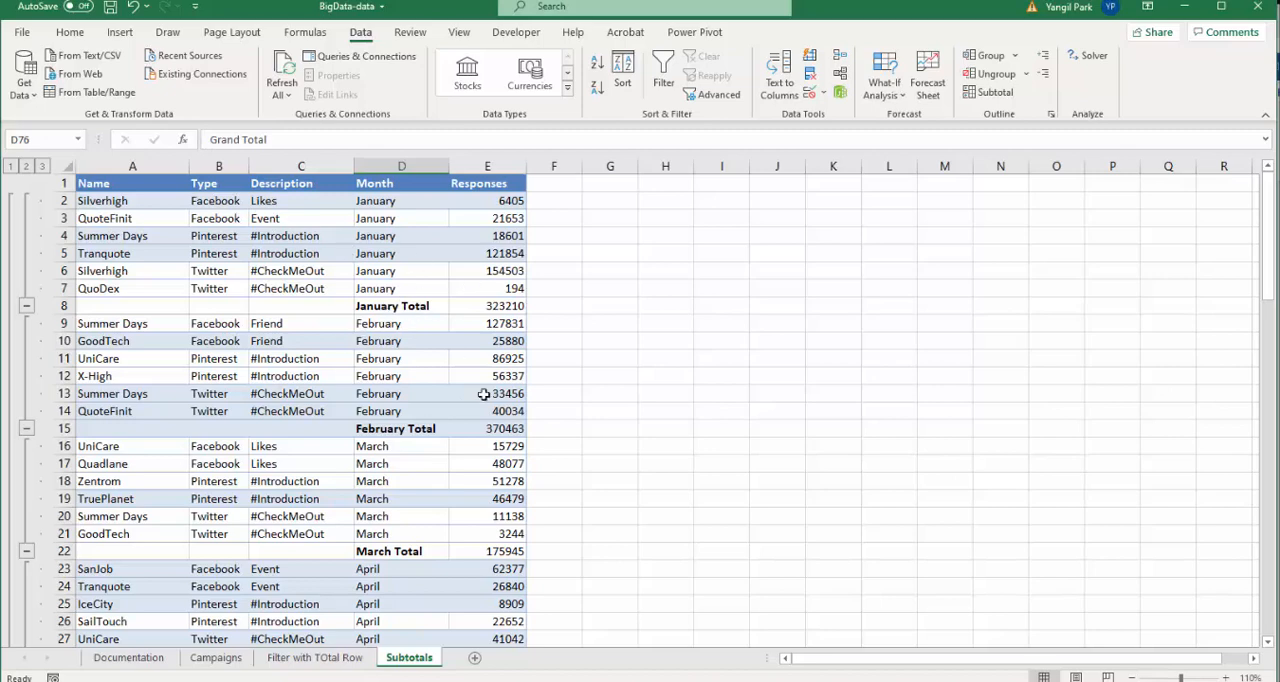
- Add nested subtotals summing Responses at each change in Type, keeping the existing Month subtotals
left_click(993, 92)
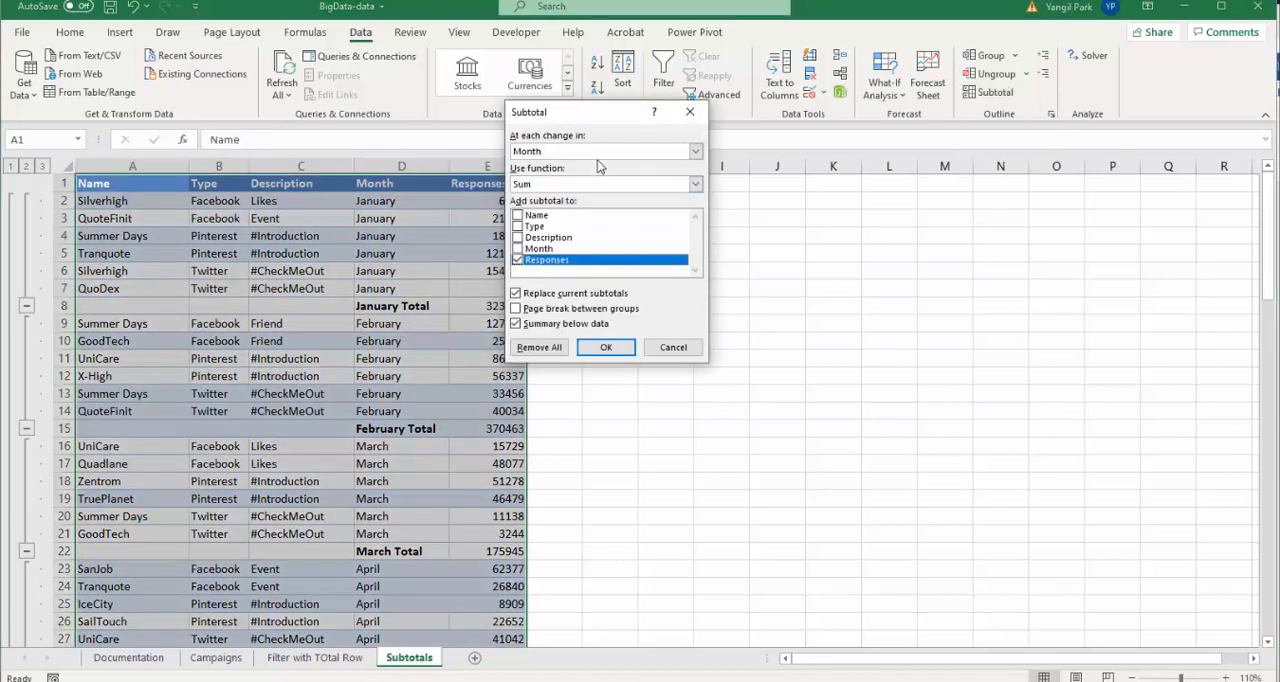
left_click(603, 150)
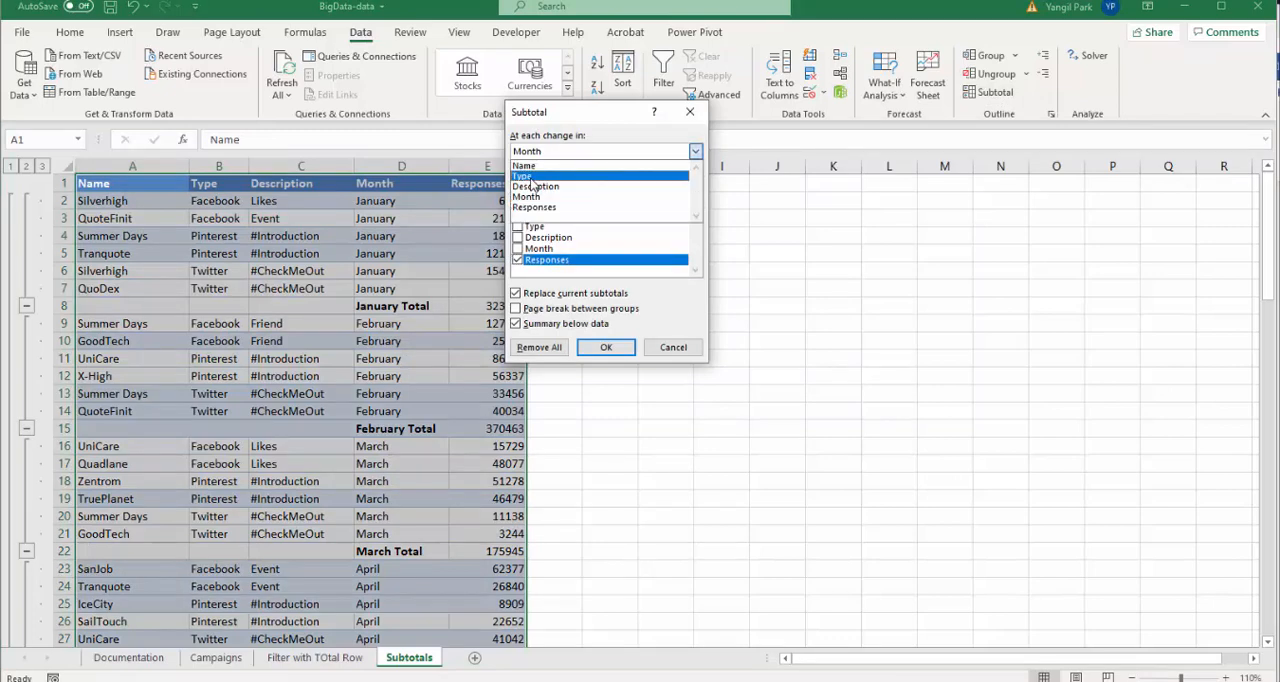
left_click(524, 176)
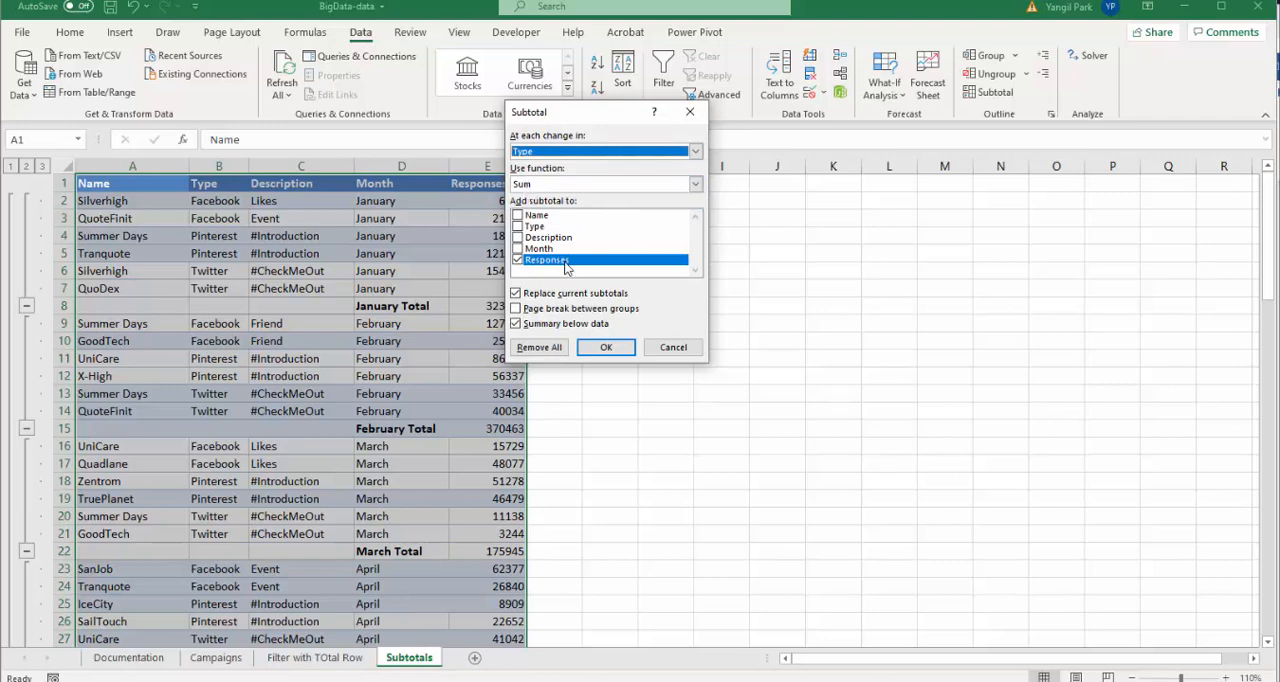
left_click(515, 294)
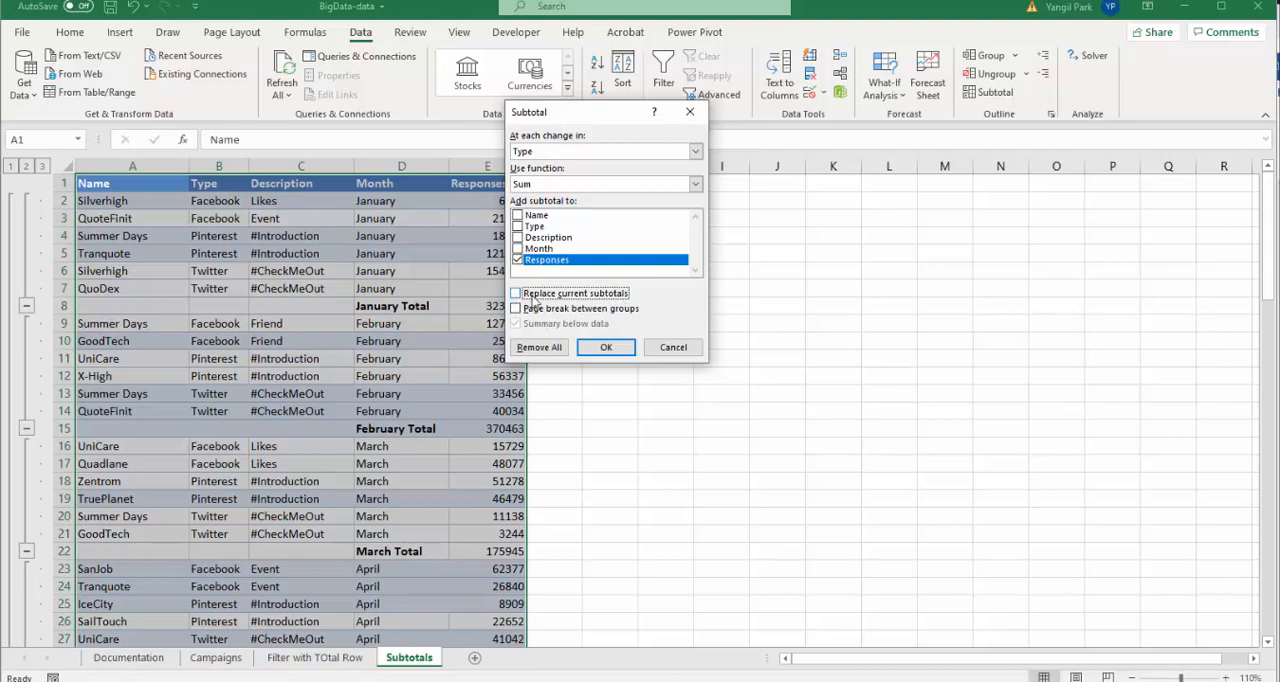
left_click(608, 348)
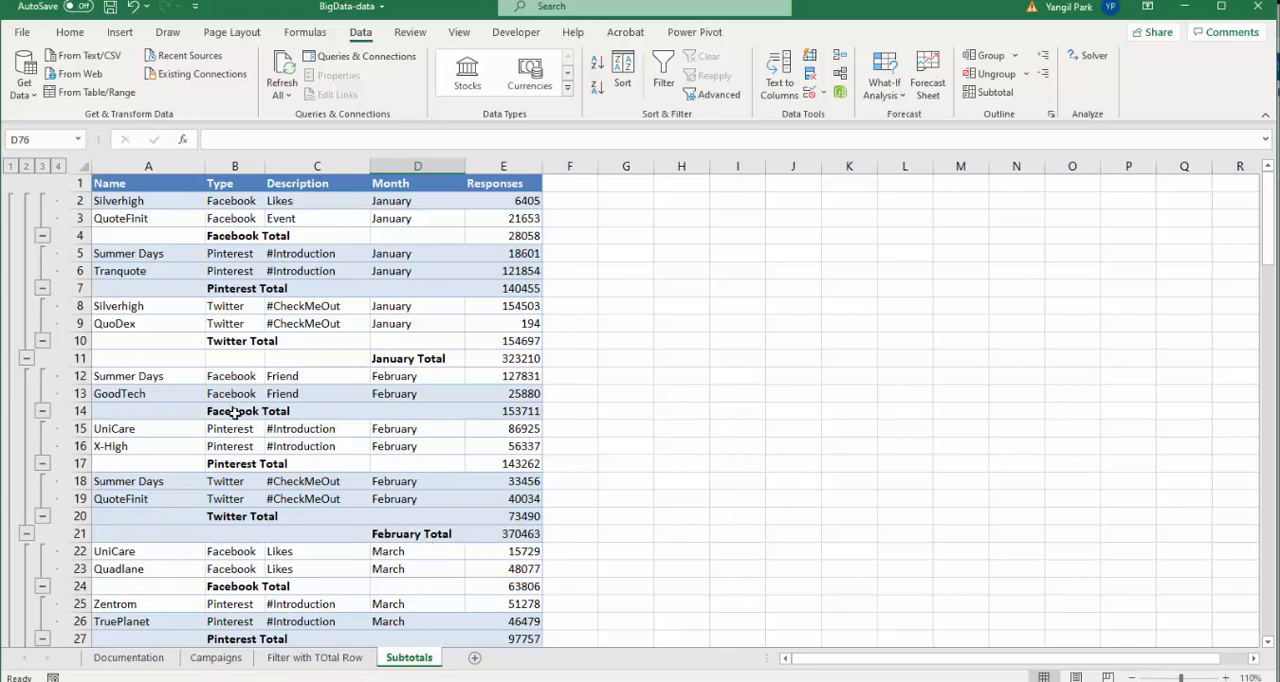
scroll(360, 458, "down", 20)
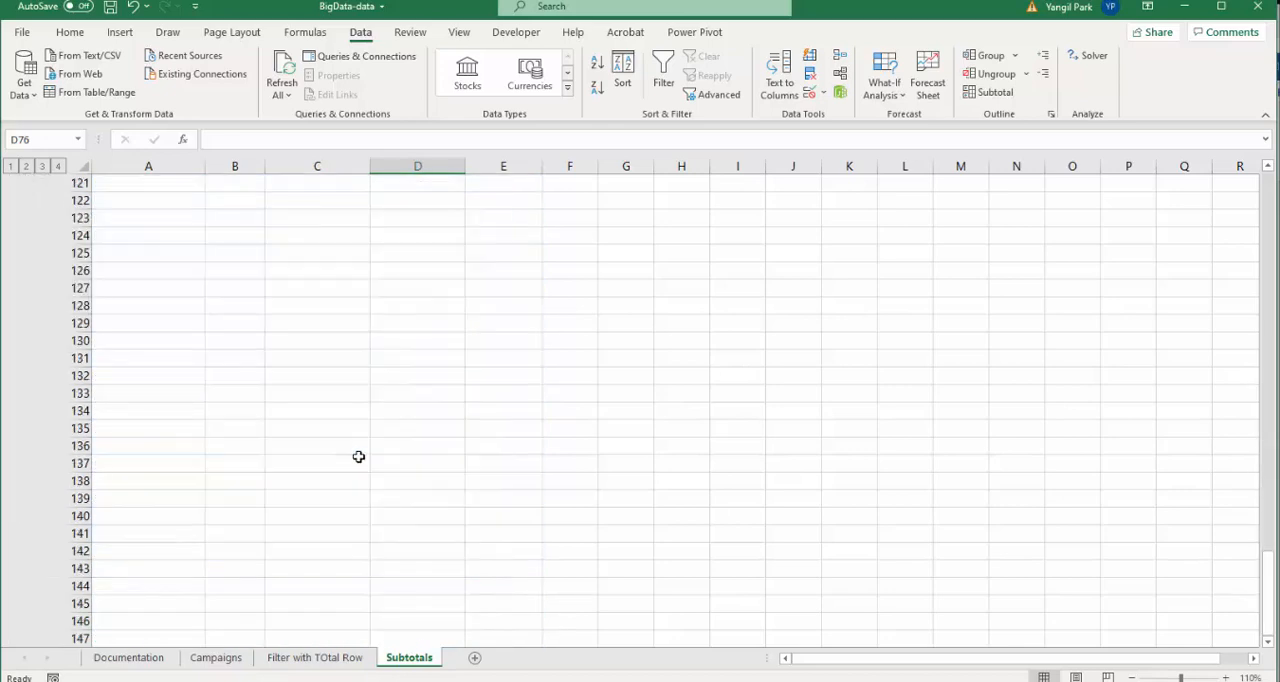
scroll(360, 450, "up", 20)
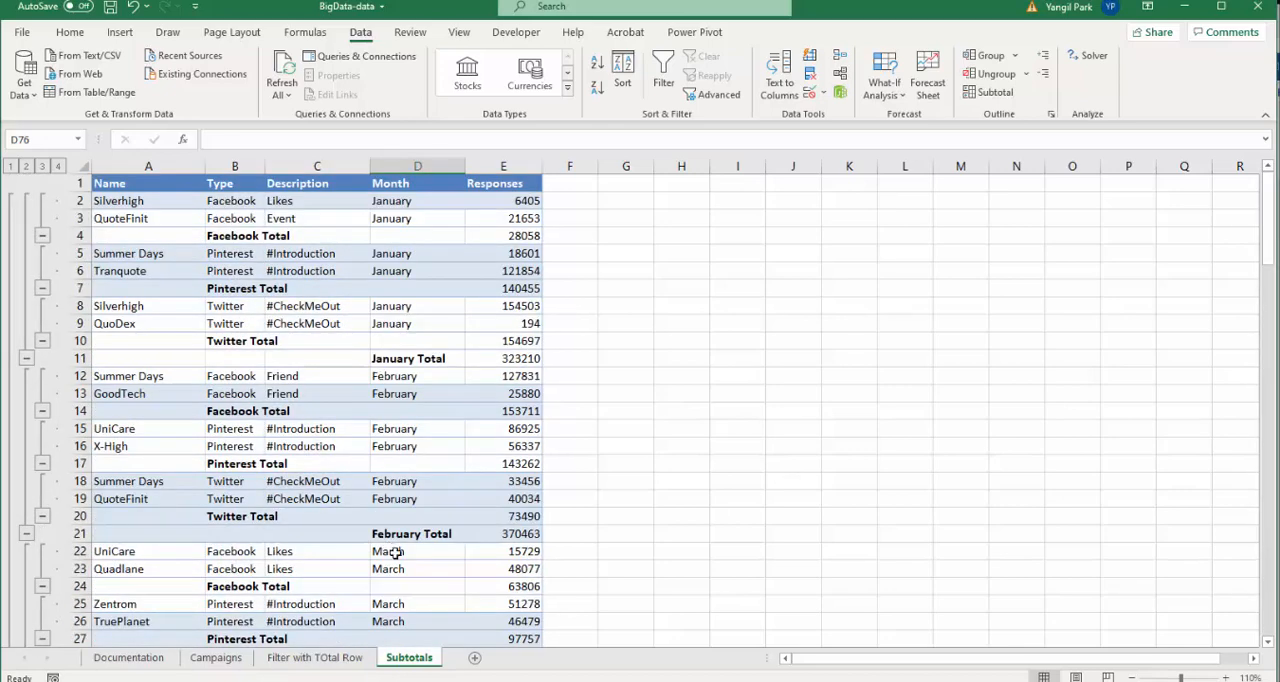
- Save the workbook as a copy named BigData-data2
left_click(21, 32)
left_click(58, 247)
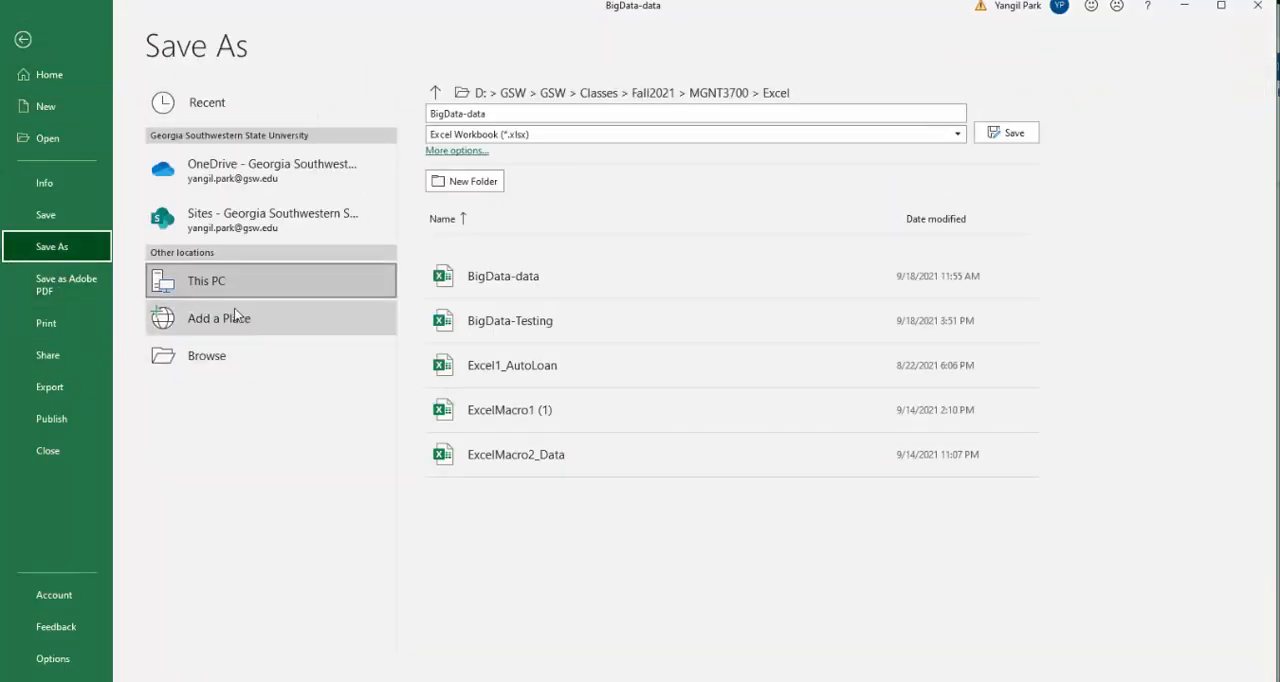
left_click(200, 281)
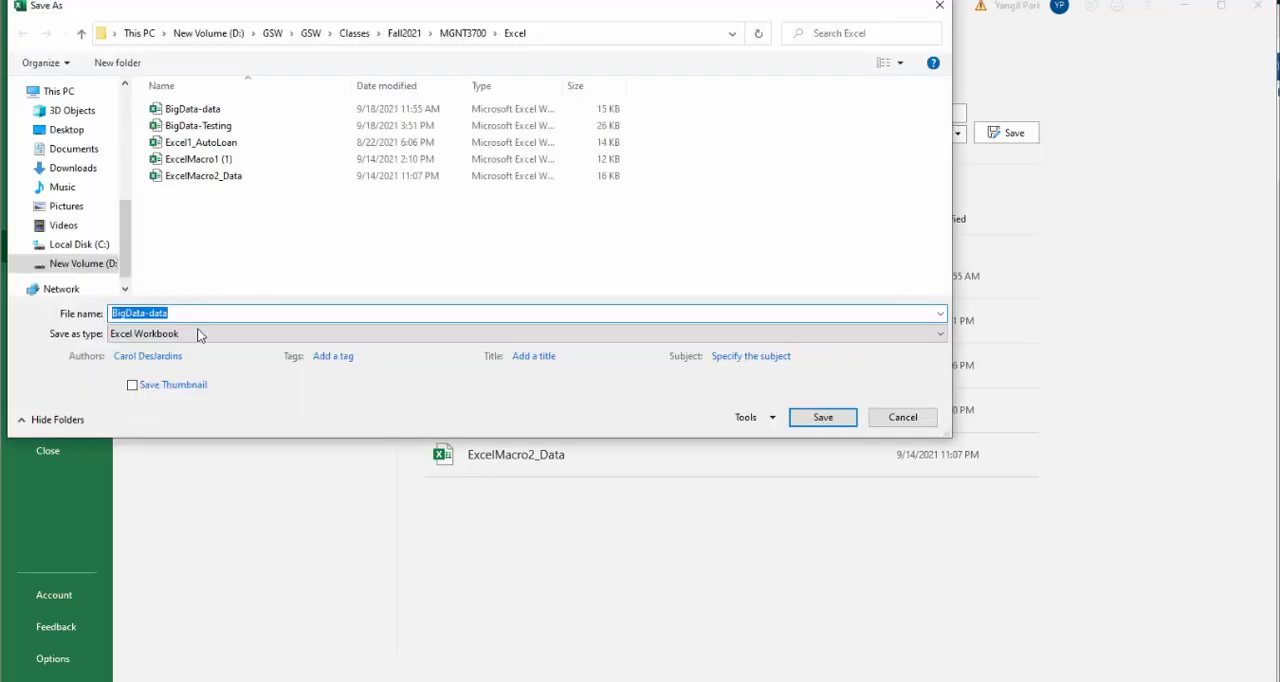
left_click(183, 314)
type("2")
left_click(823, 418)
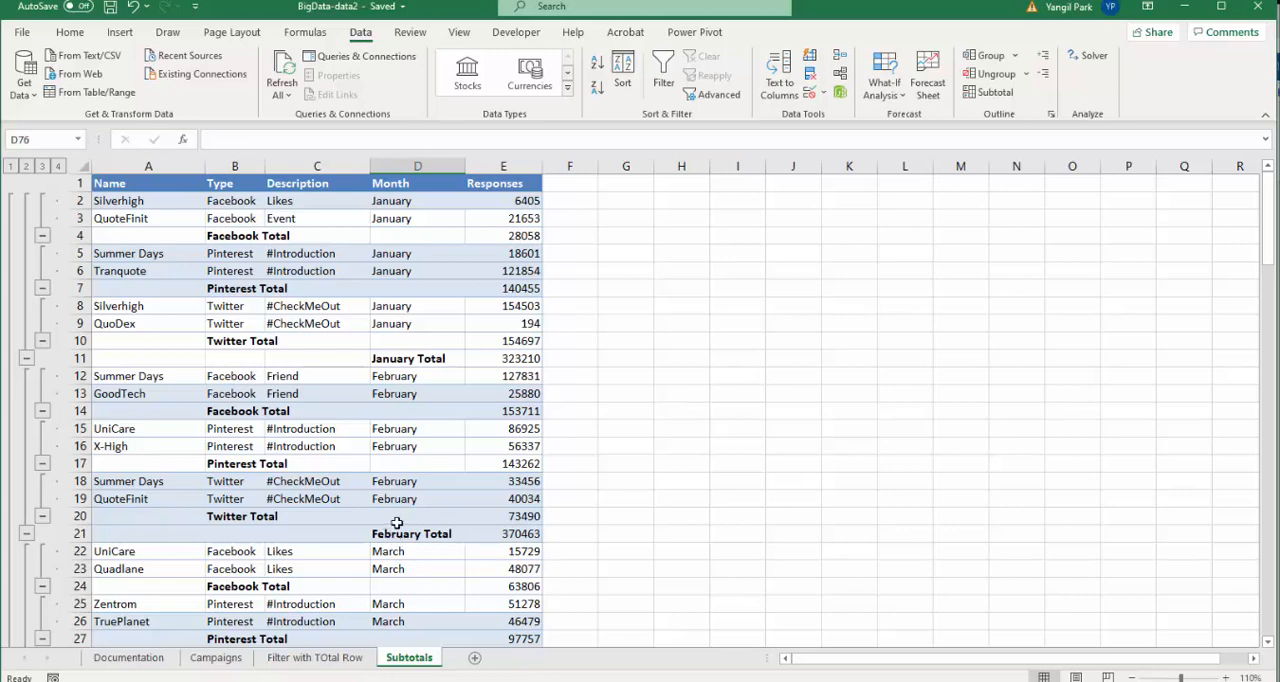
- Create a PivotTable from the Campaigns table on a new worksheet
left_click(212, 664)
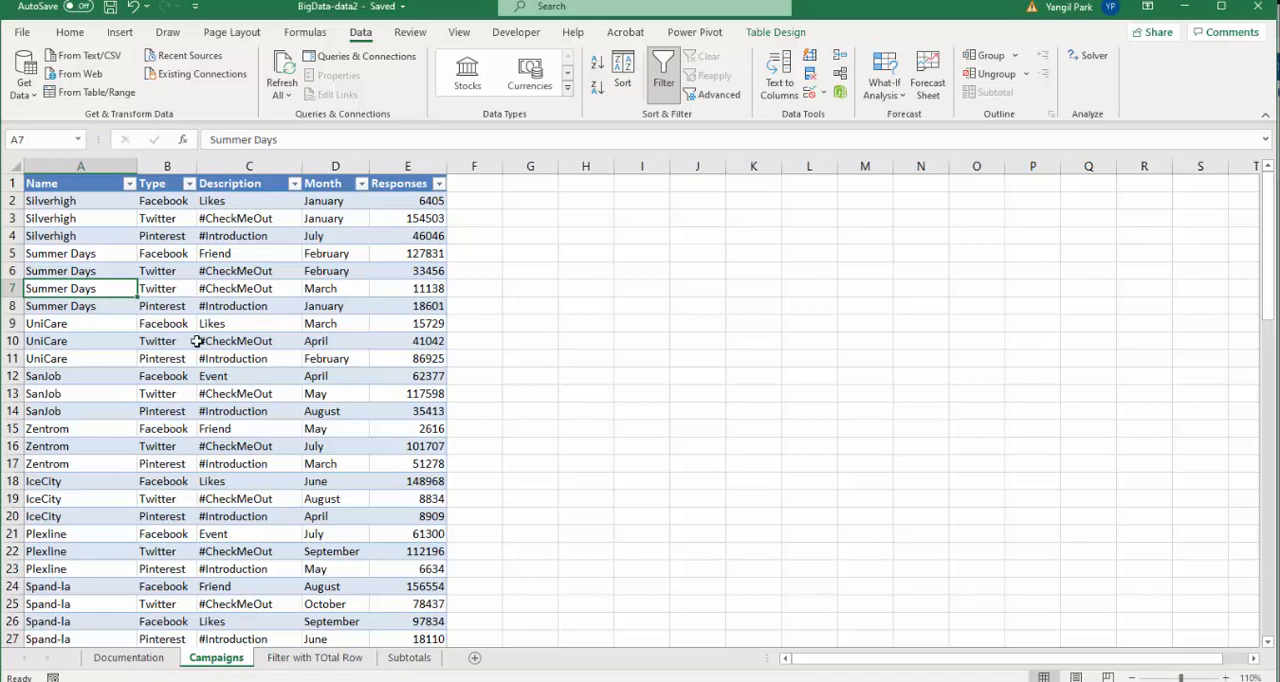
left_click(120, 32)
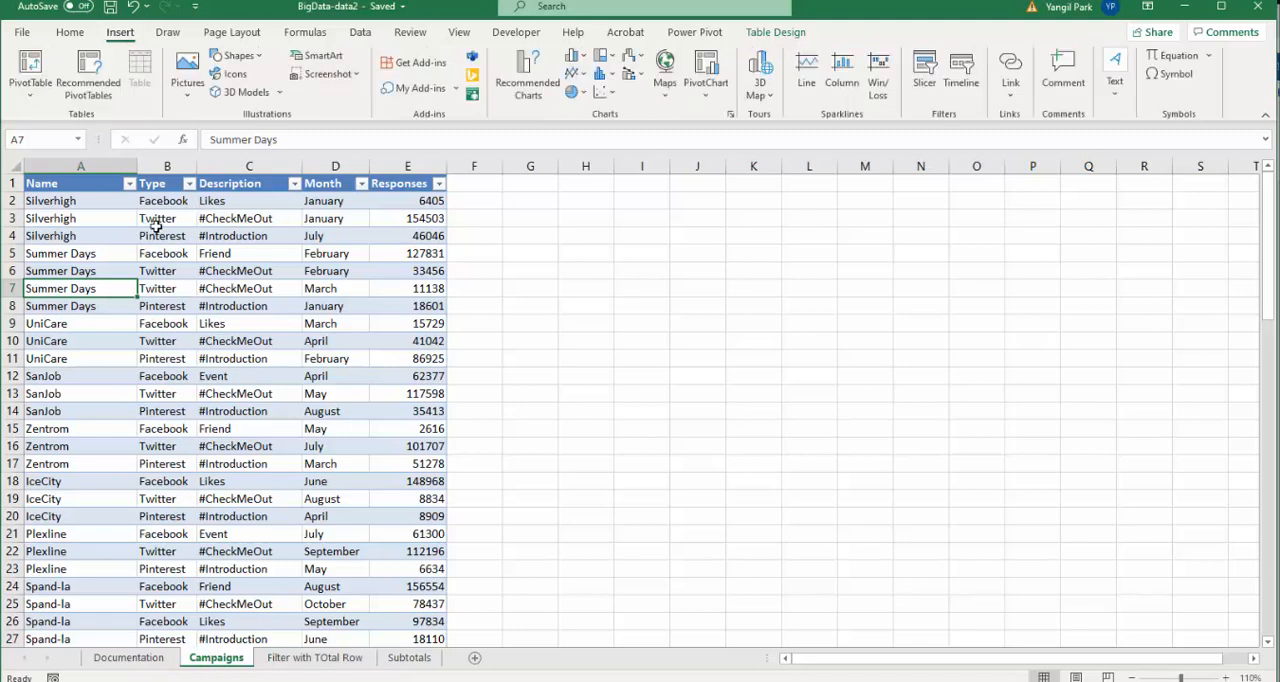
left_click(29, 66)
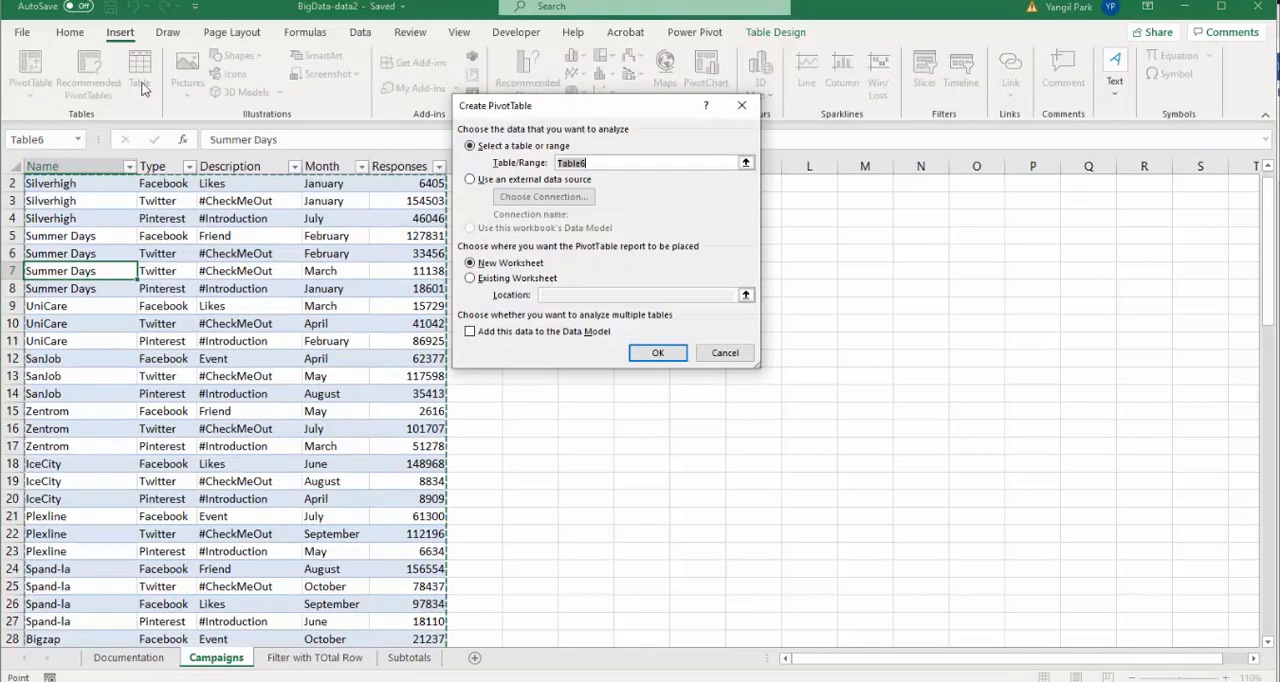
left_click(655, 352)
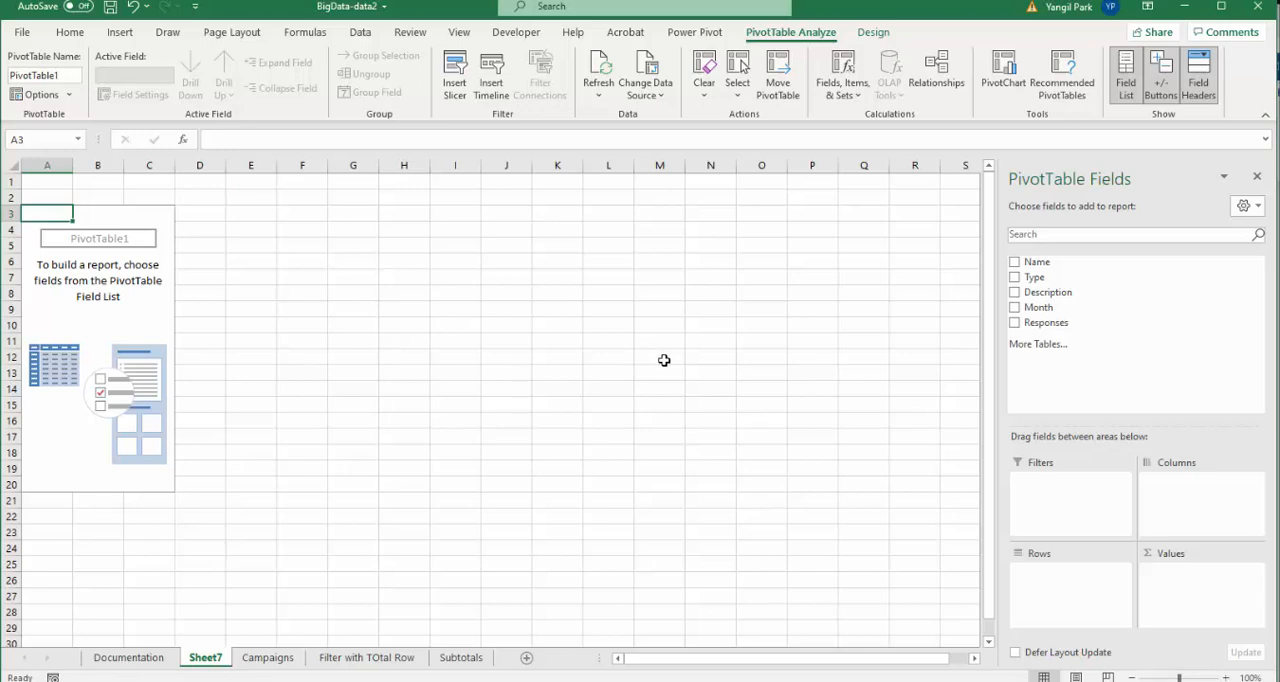
- Lay out the PivotTable with Month as rows, Type as columns and the sum of Responses as values
left_click(1015, 279)
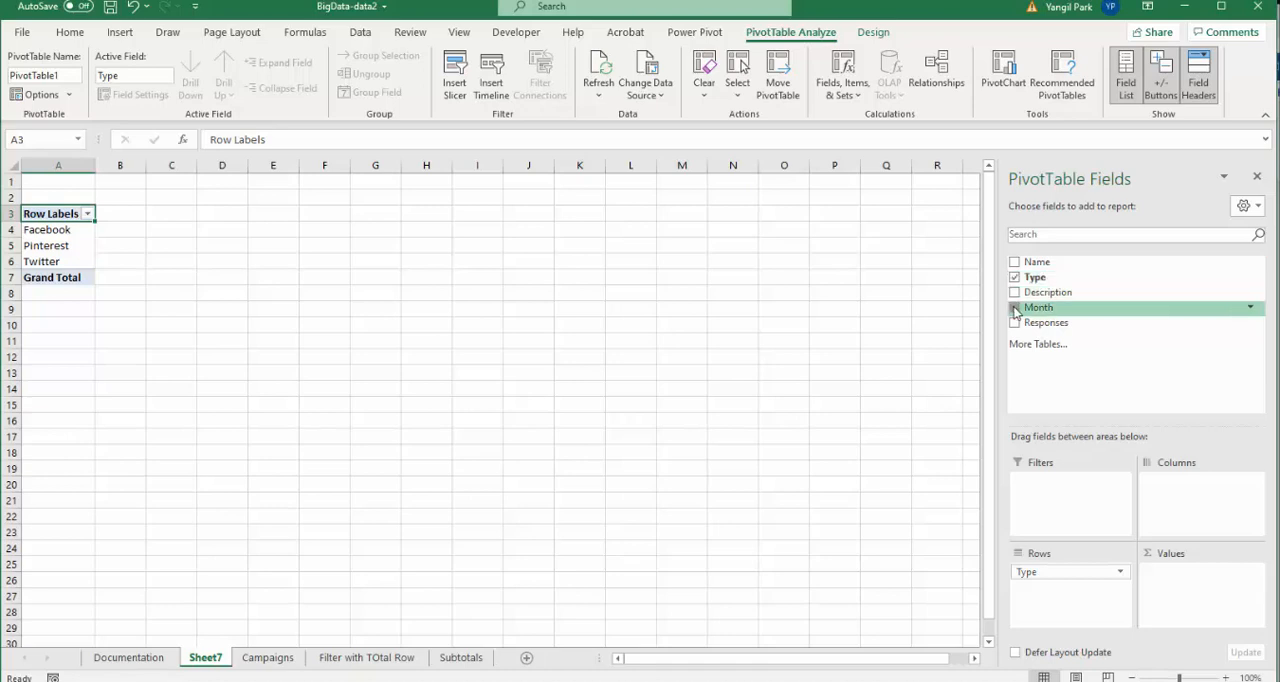
left_click(1015, 307)
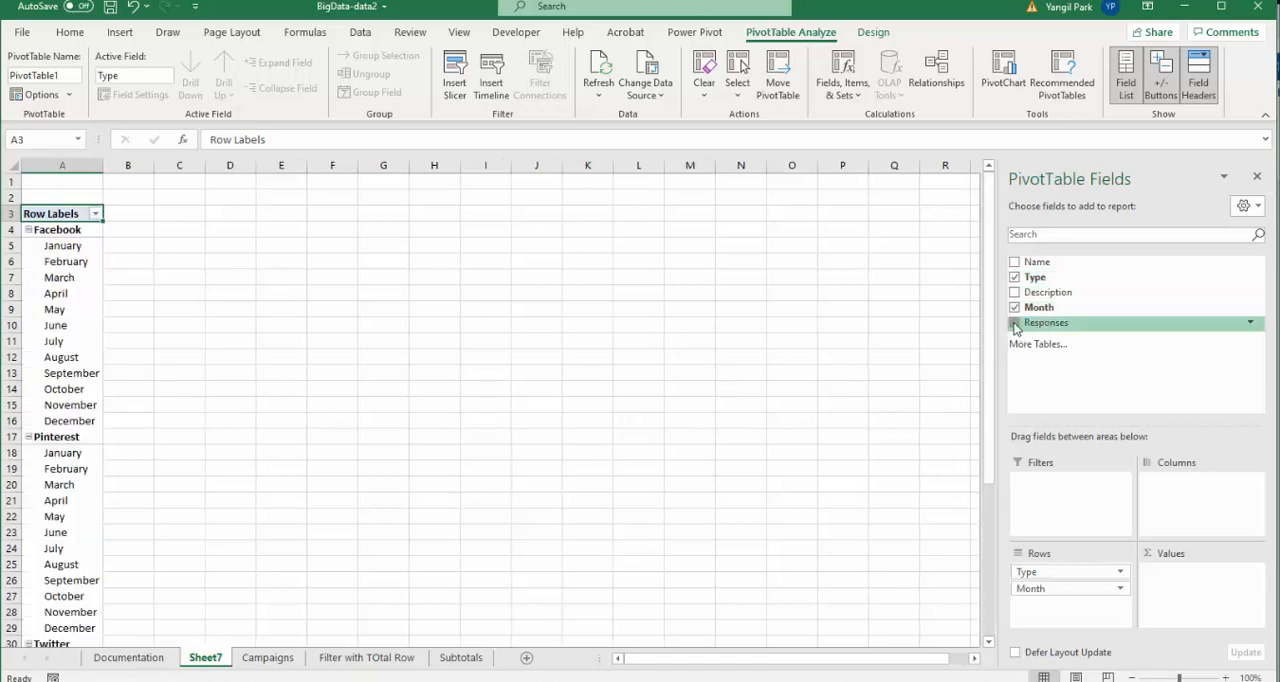
left_click(1015, 322)
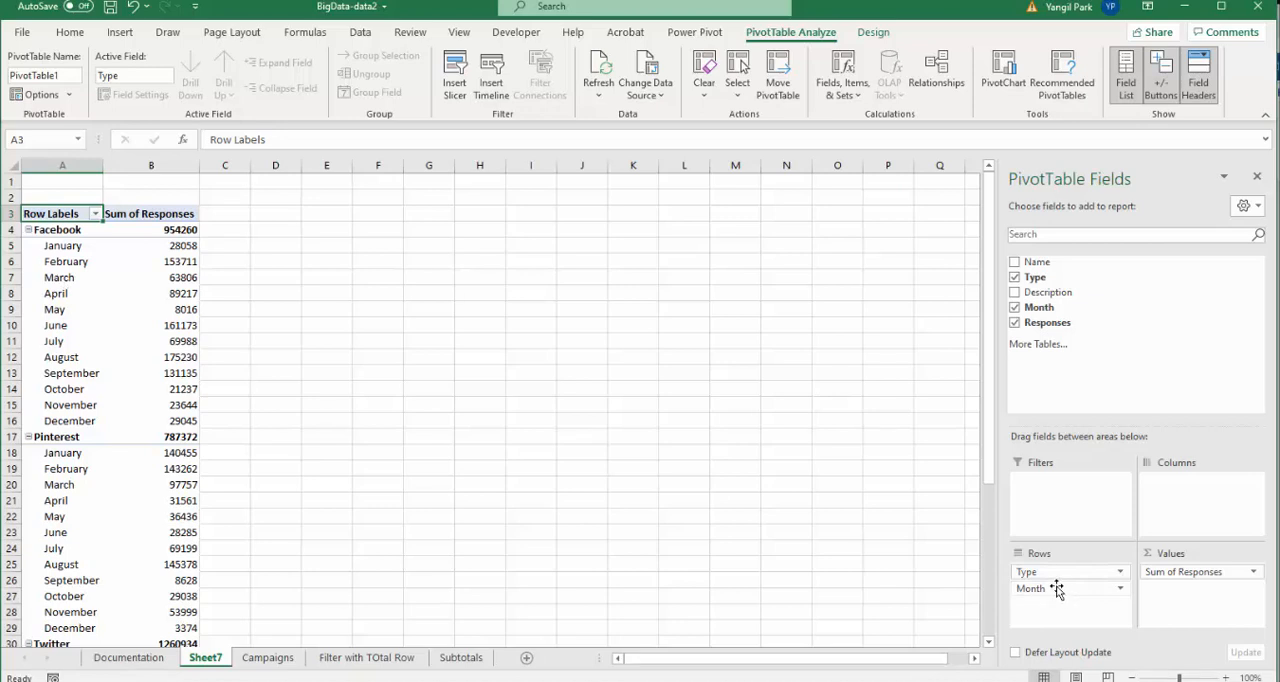
left_click_drag(1057, 590, 1197, 506)
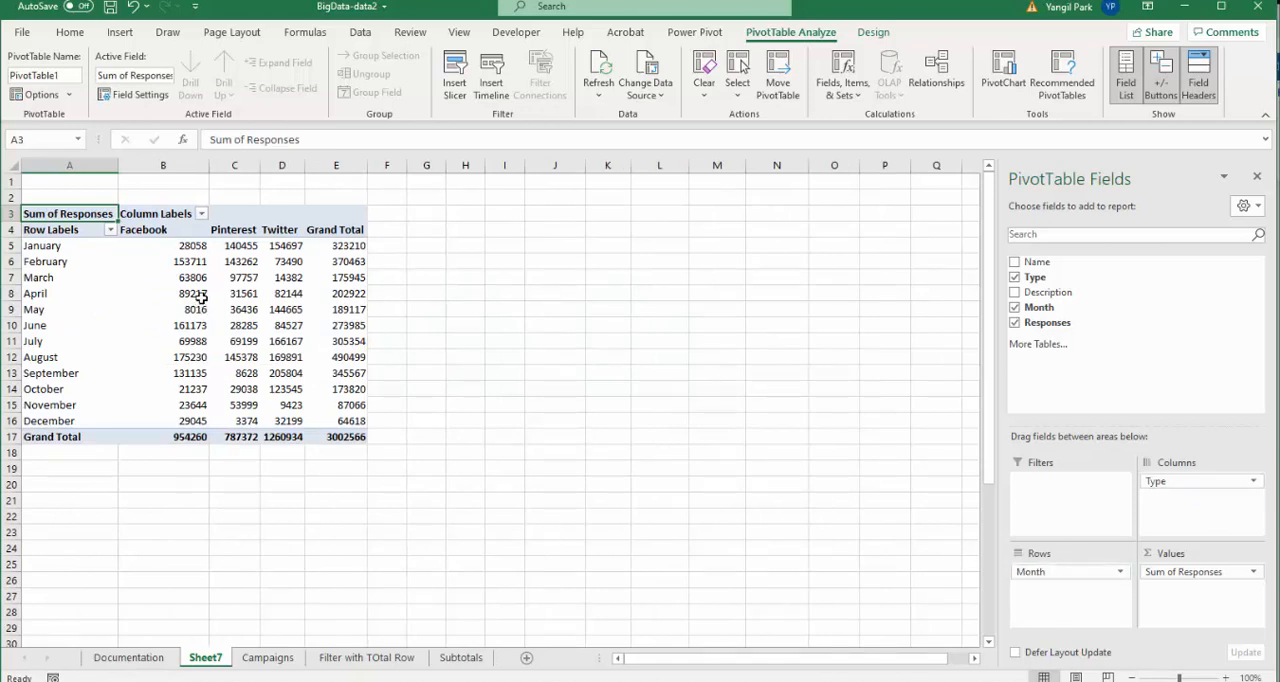
mouse_move(201, 297)
- Insert a line PivotChart from the PivotTable and move it beside the table
left_click(112, 350)
left_click(160, 329)
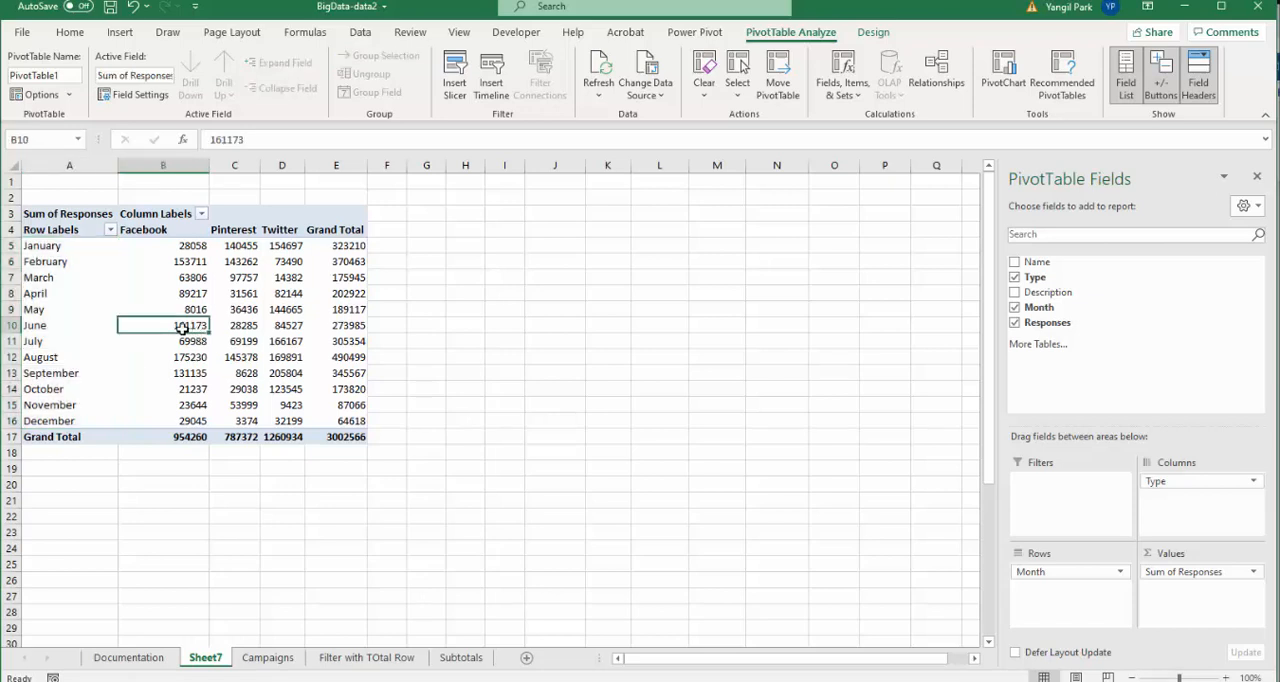
left_click(1012, 87)
left_click_drag(727, 114, 861, 91)
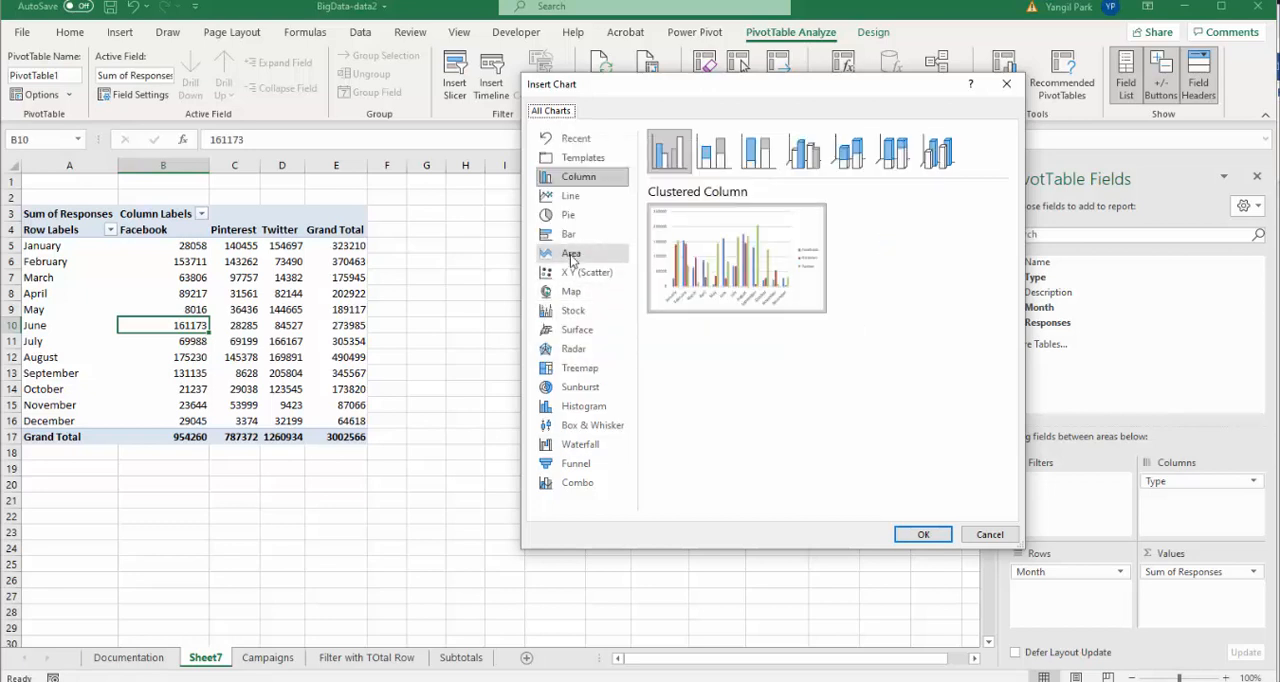
left_click(572, 197)
mouse_move(745, 250)
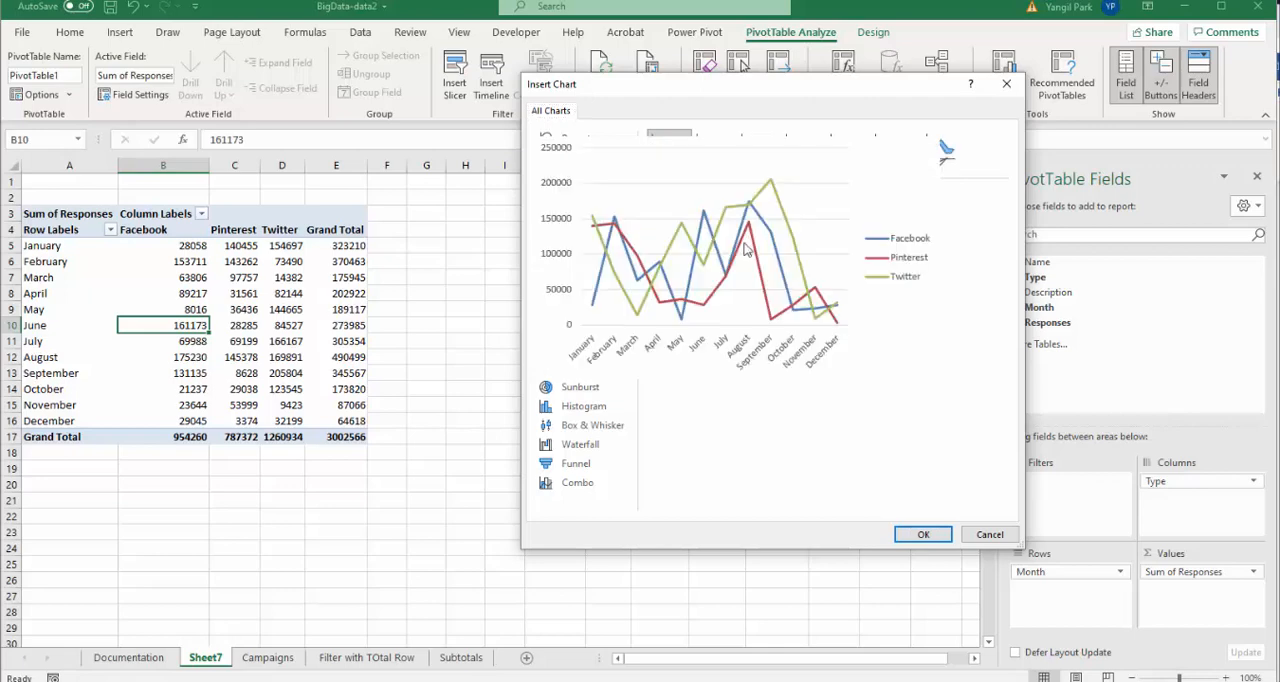
left_click(914, 536)
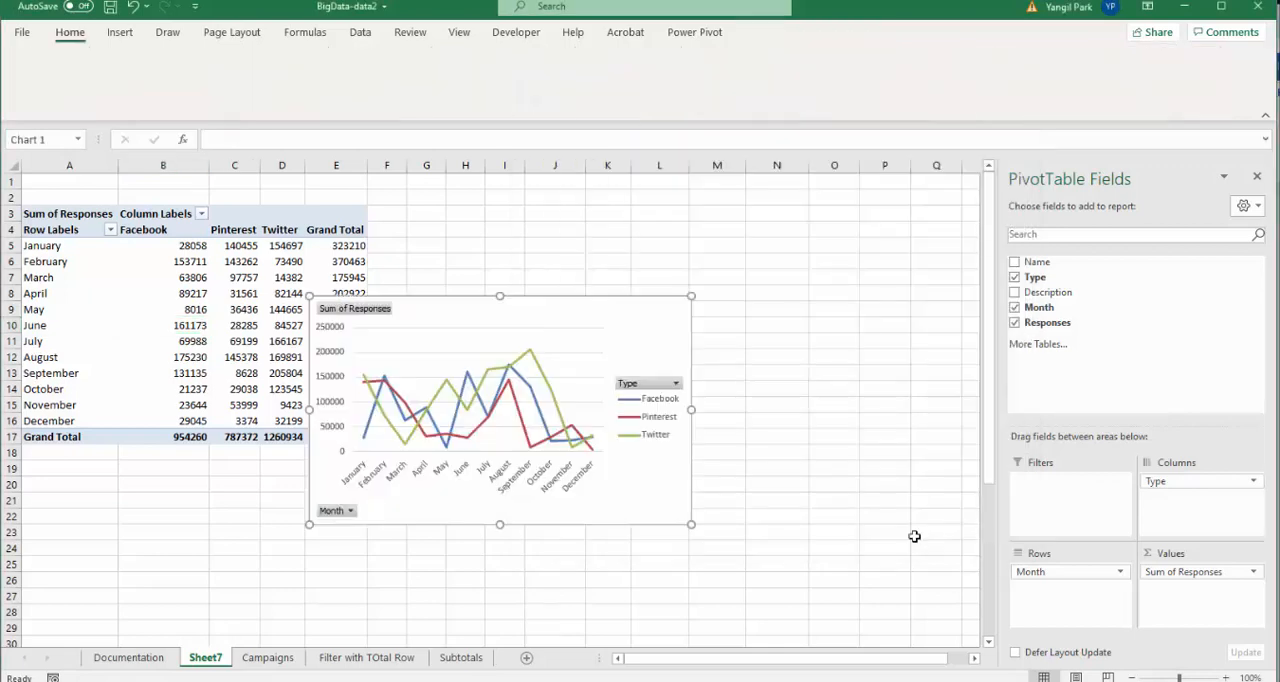
left_click_drag(600, 295, 654, 216)
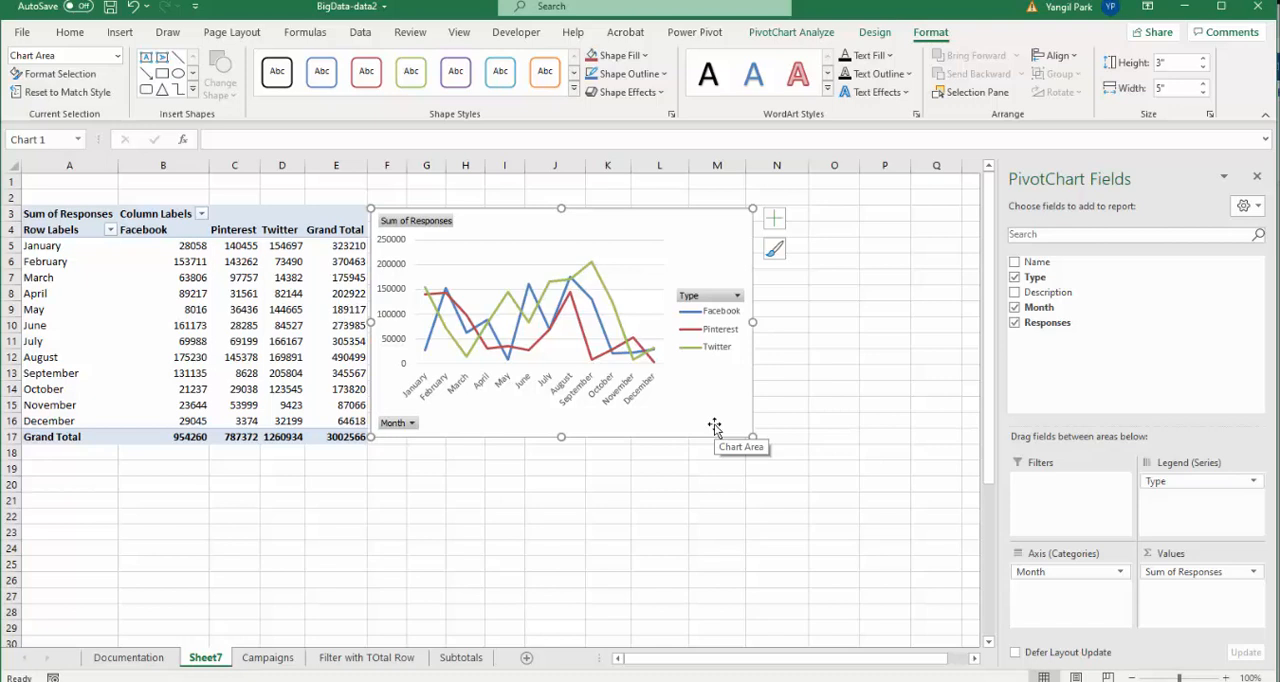
- Rename the PivotTable worksheet as Month
left_click(198, 665)
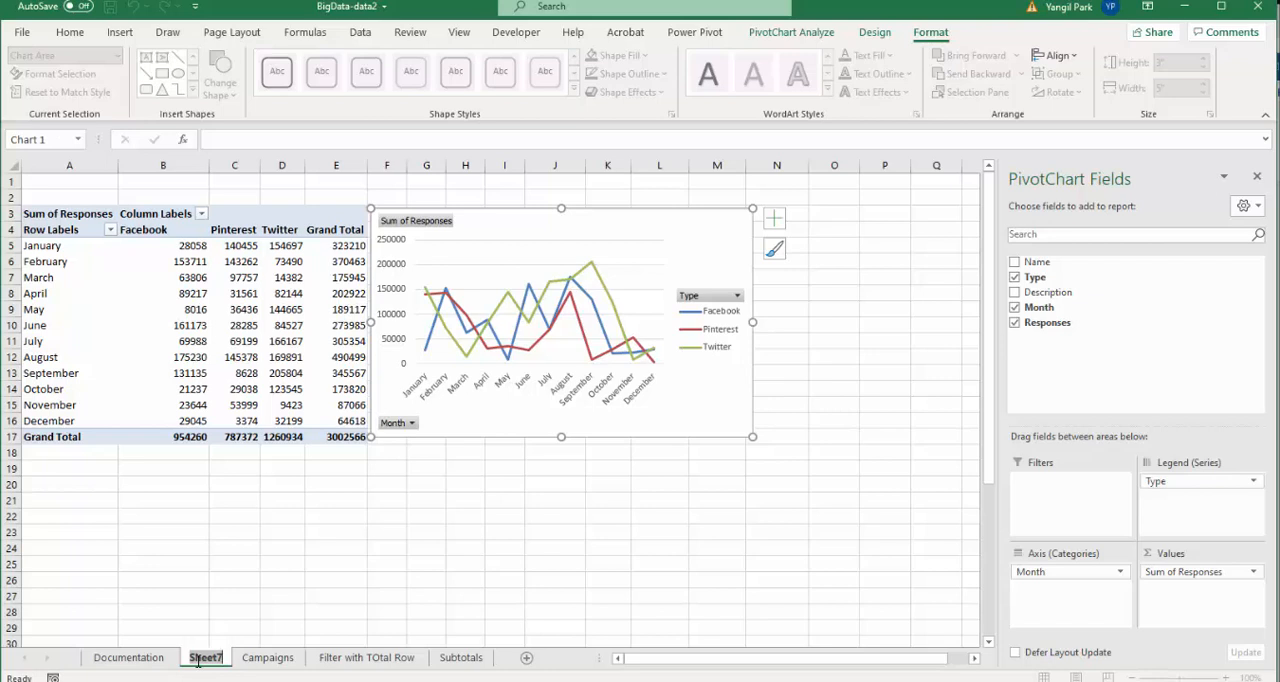
type("Month")
key("Return")
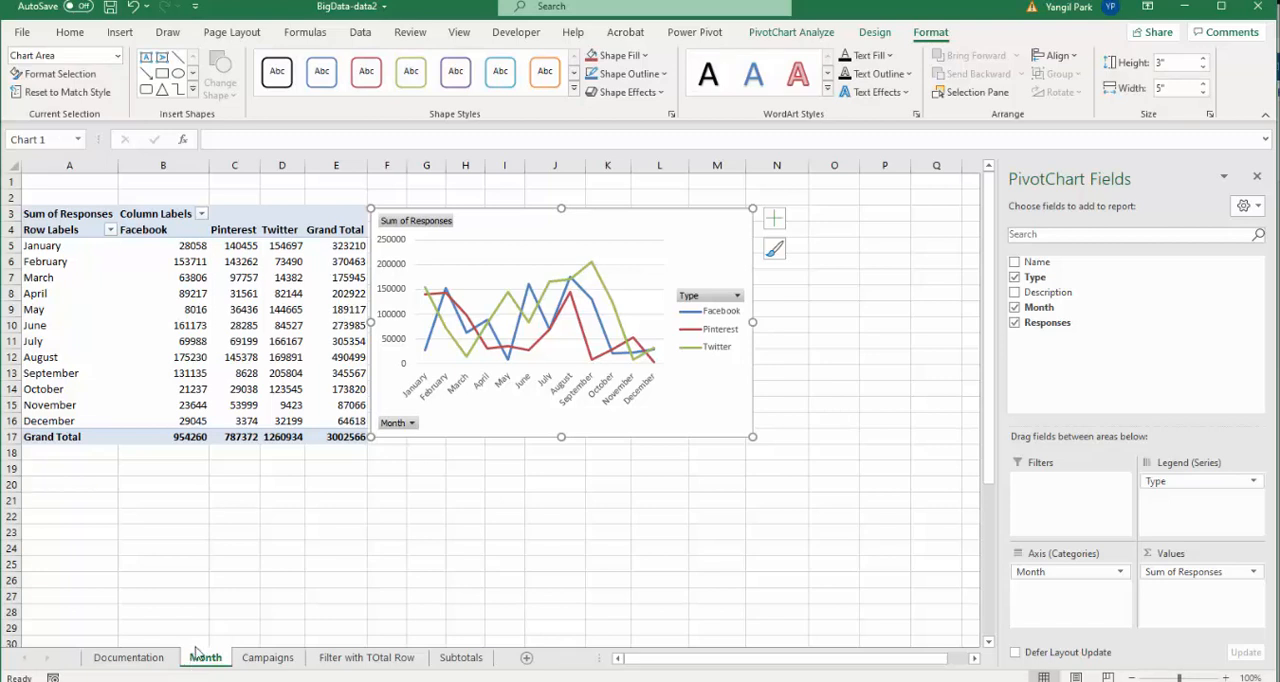
- Create a second PivotTable from the Campaigns table on a new worksheet
left_click(262, 658)
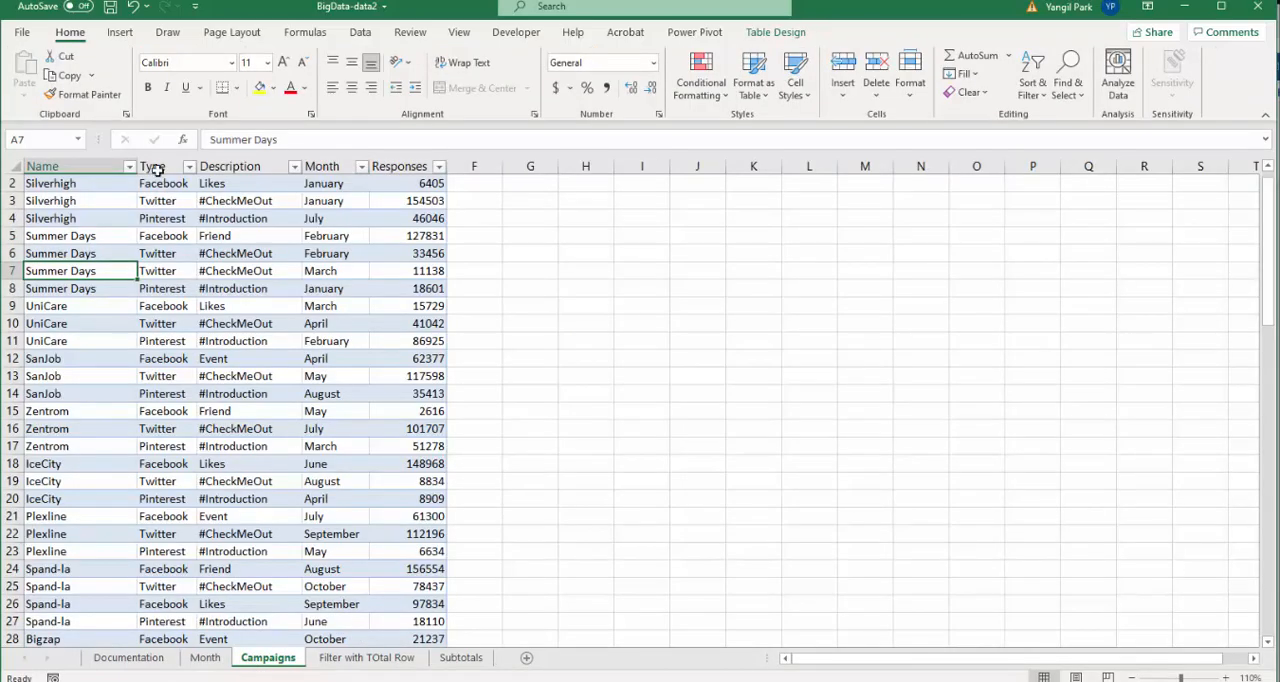
left_click(118, 33)
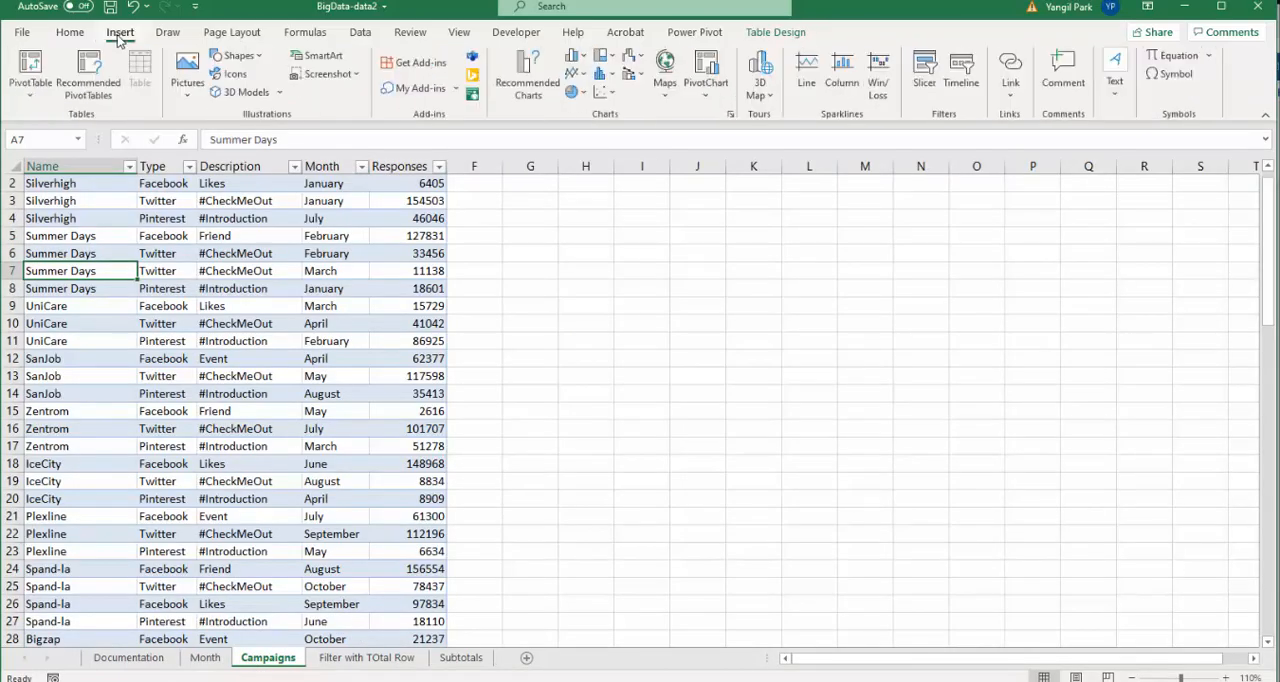
left_click(30, 65)
left_click(662, 352)
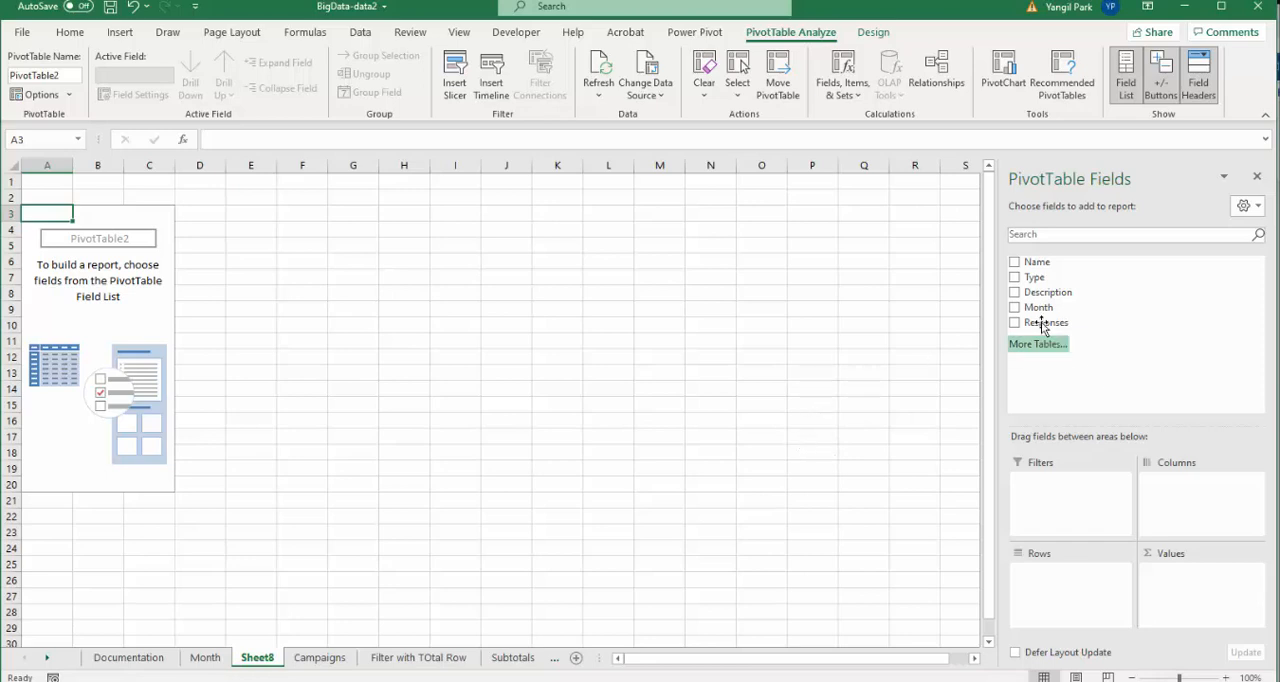
- Add Type and Description as row fields and the sum of Responses as values in the new PivotTable
left_click(1015, 278)
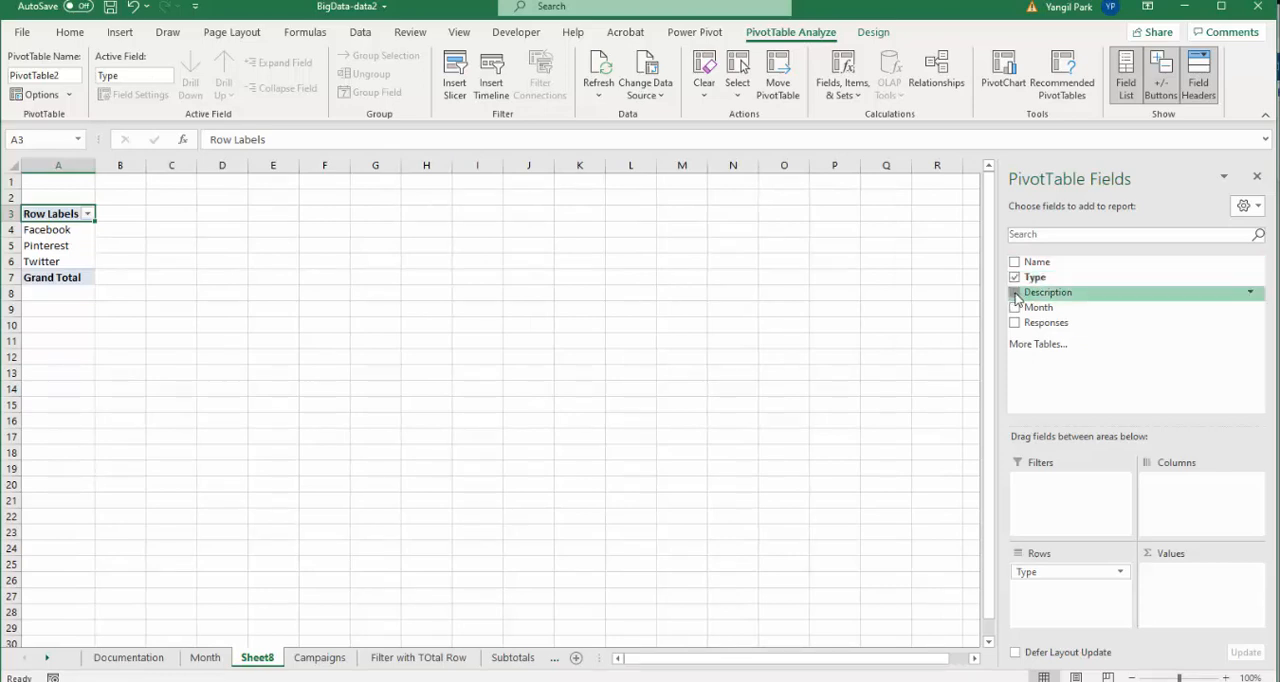
left_click(1015, 293)
left_click(1015, 293)
left_click(1015, 262)
left_click(1015, 262)
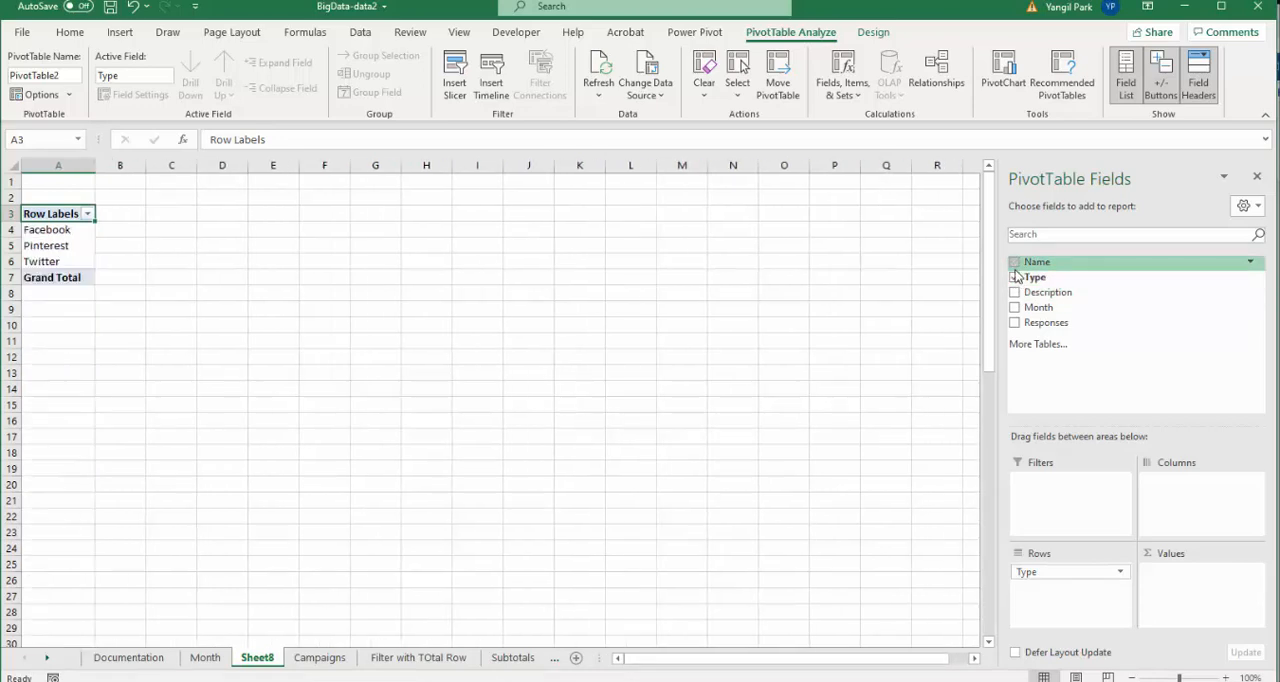
left_click(1015, 293)
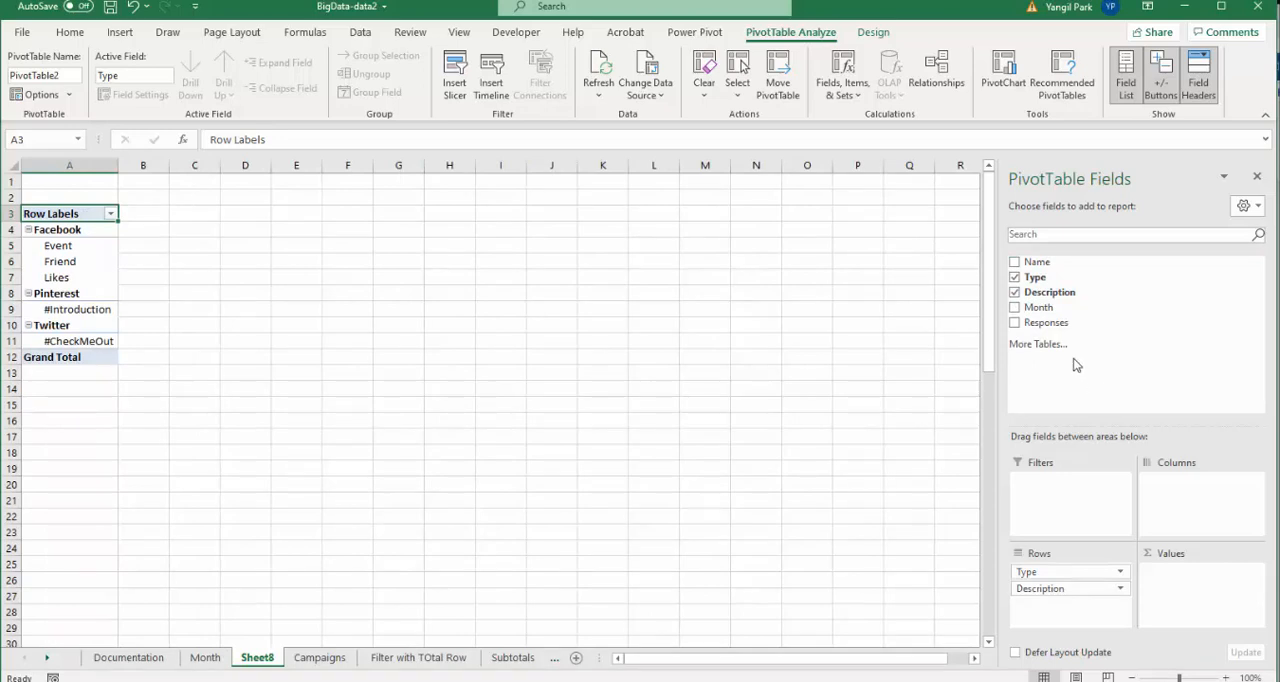
left_click(1015, 307)
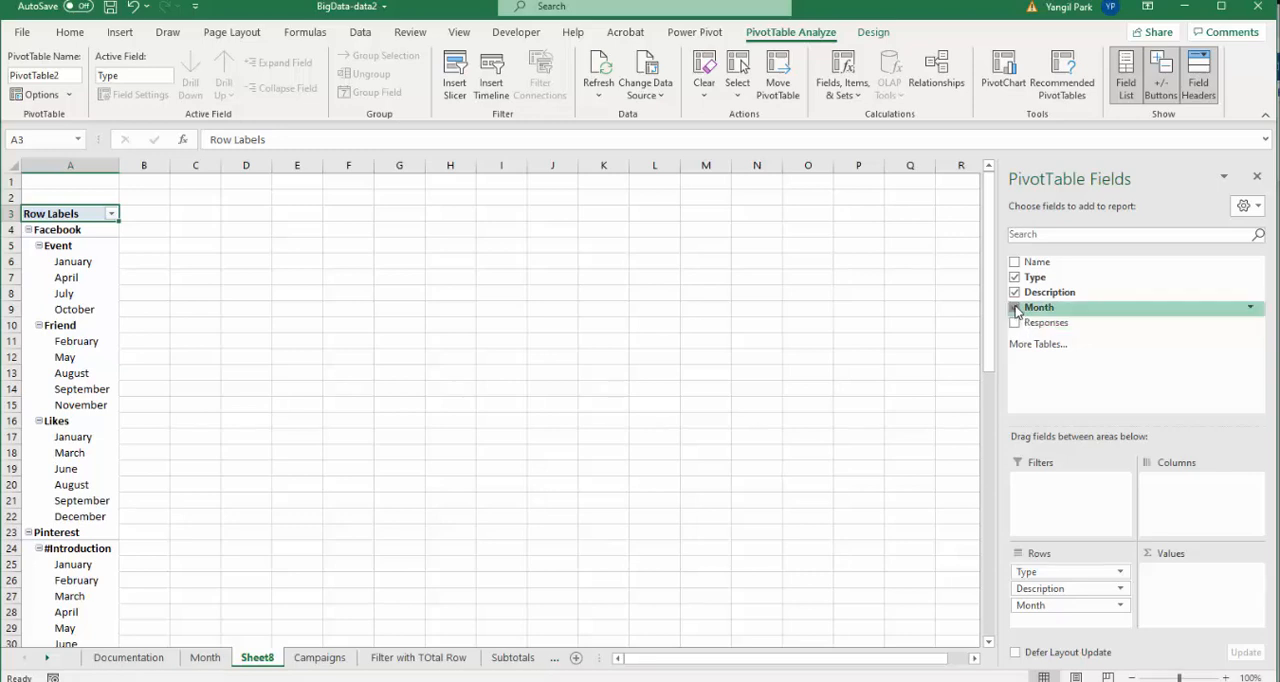
left_click(1015, 309)
left_click(1015, 323)
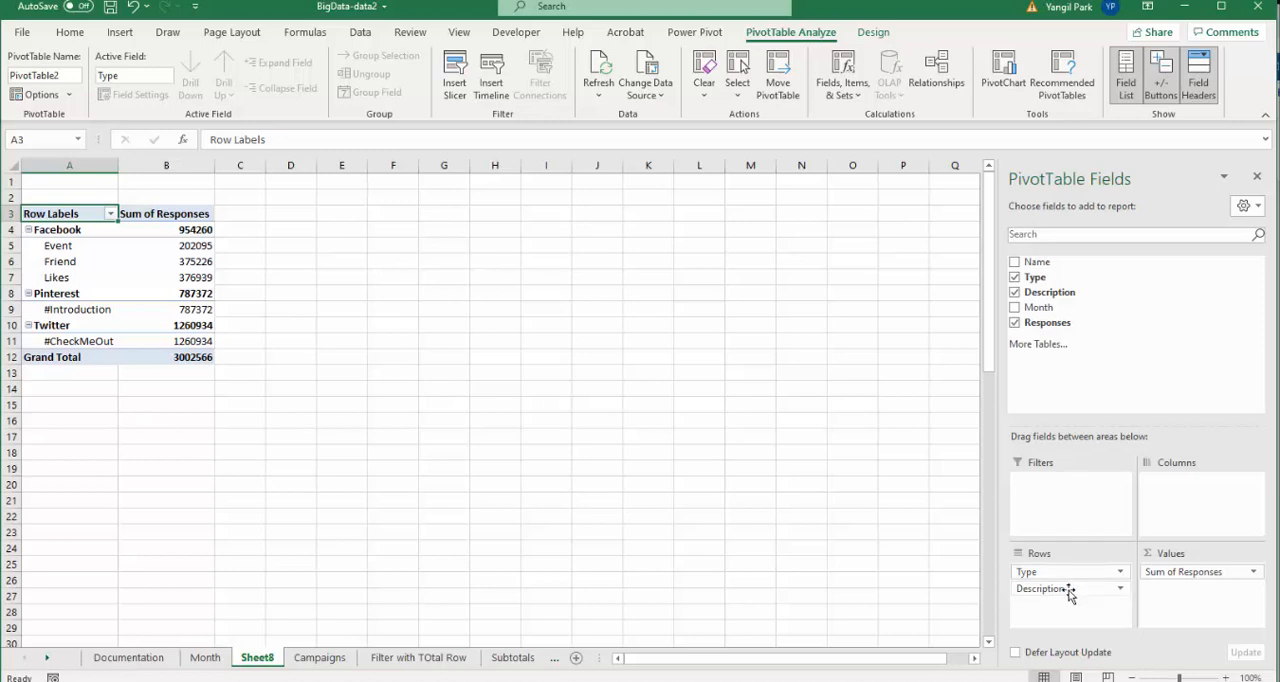
- Move Type to the columns area and add Month as a report filter
left_click_drag(1068, 574, 1187, 505)
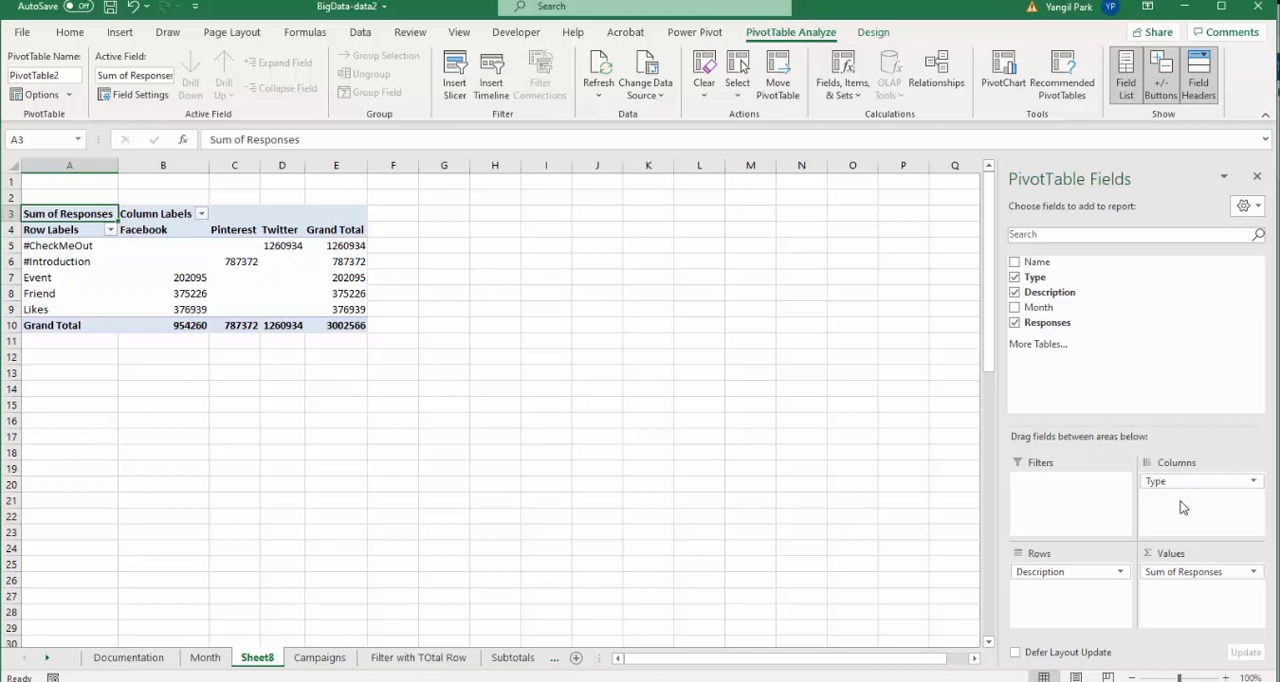
left_click_drag(1038, 307, 1079, 510)
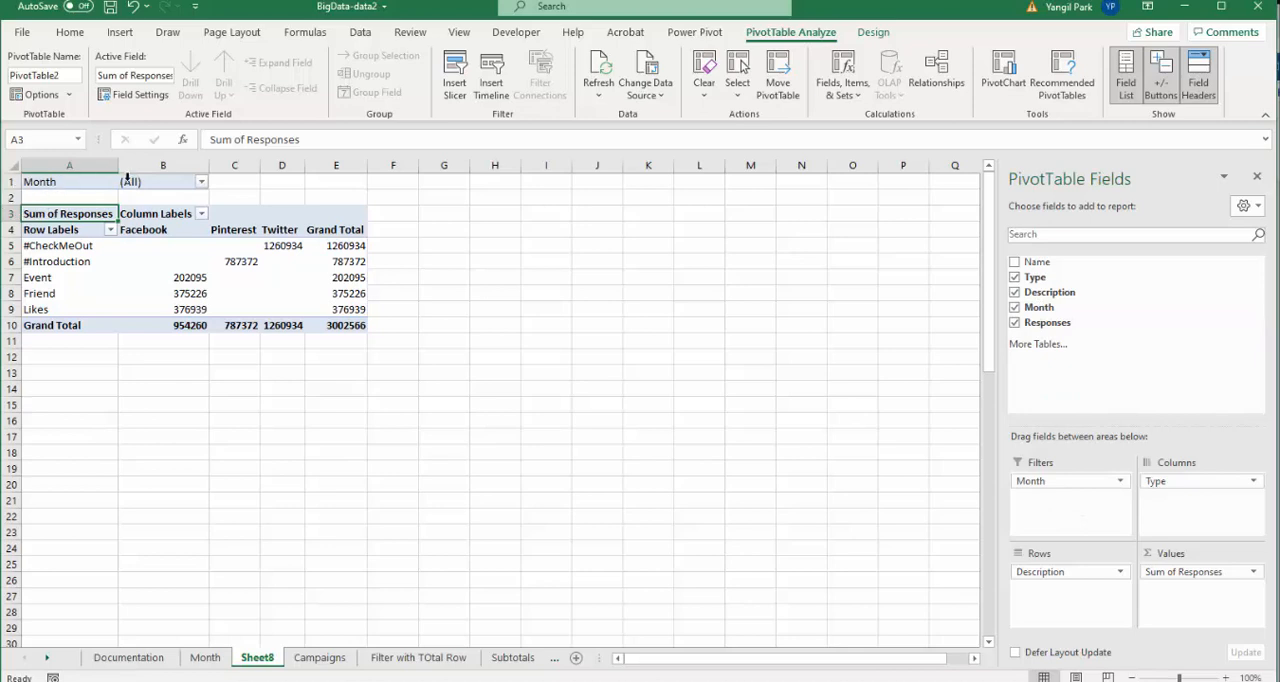
- Insert a slicer for the Type field on the second PivotTable
left_click(75, 182)
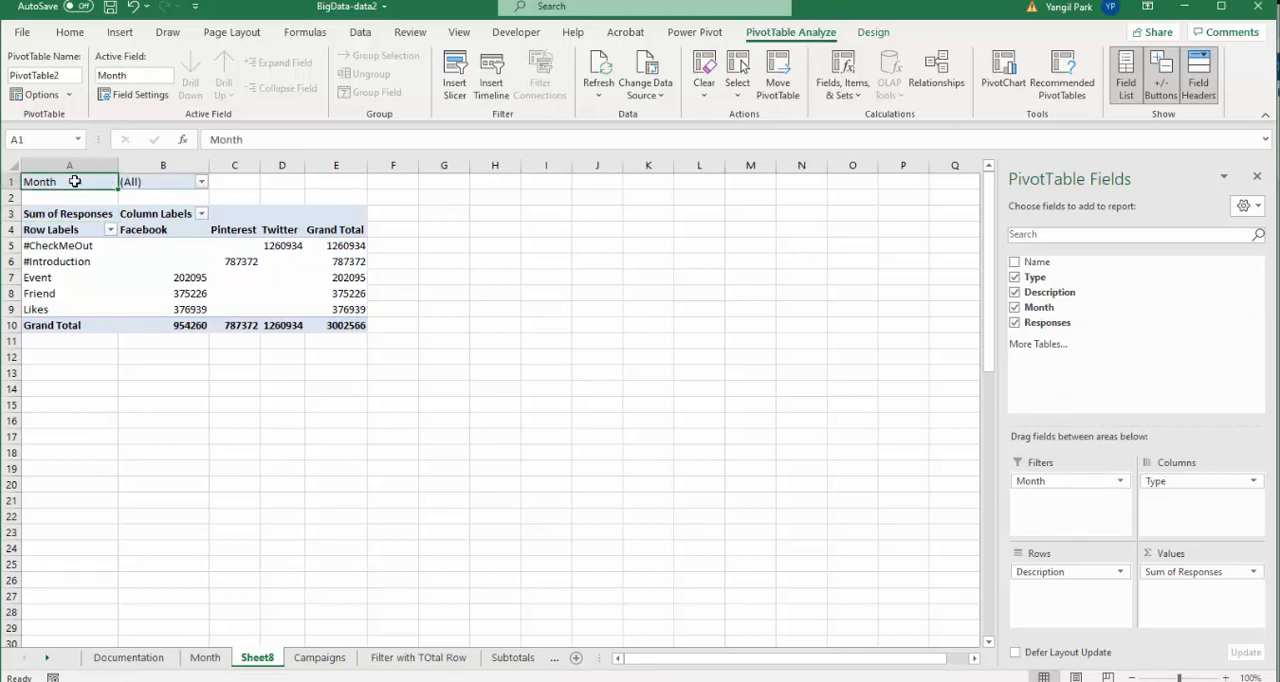
left_click(201, 182)
left_click(205, 184)
left_click(291, 281)
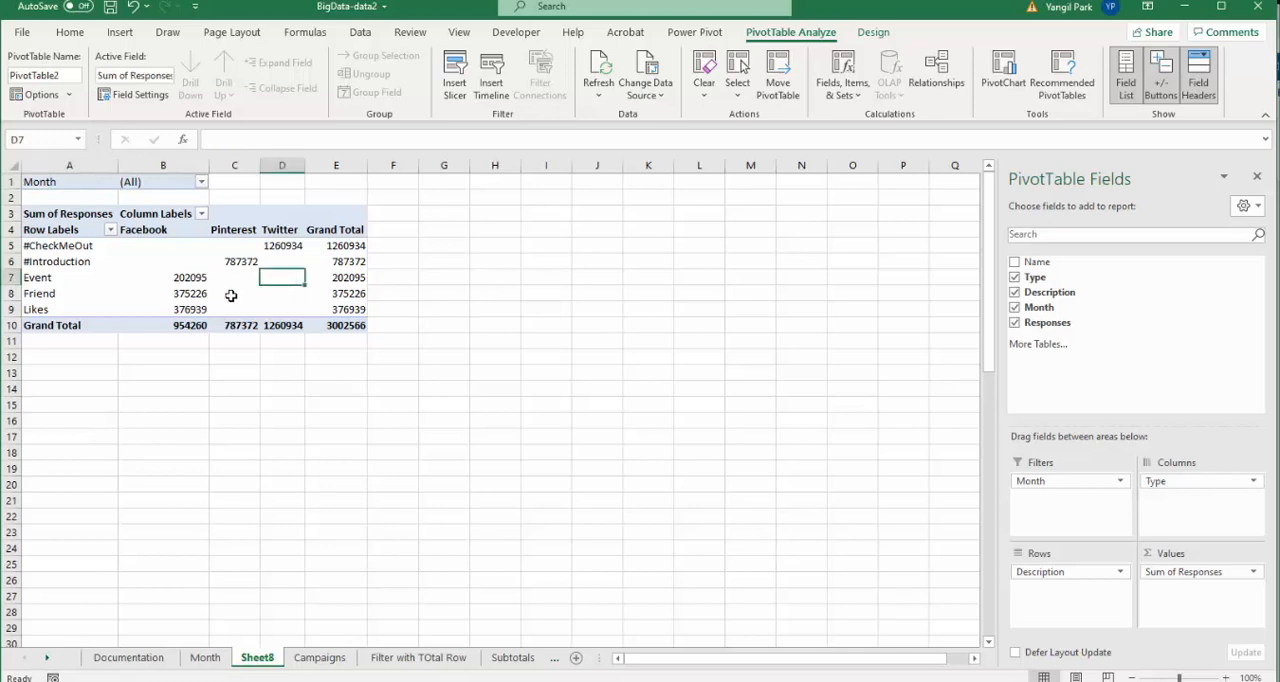
mouse_move(193, 292)
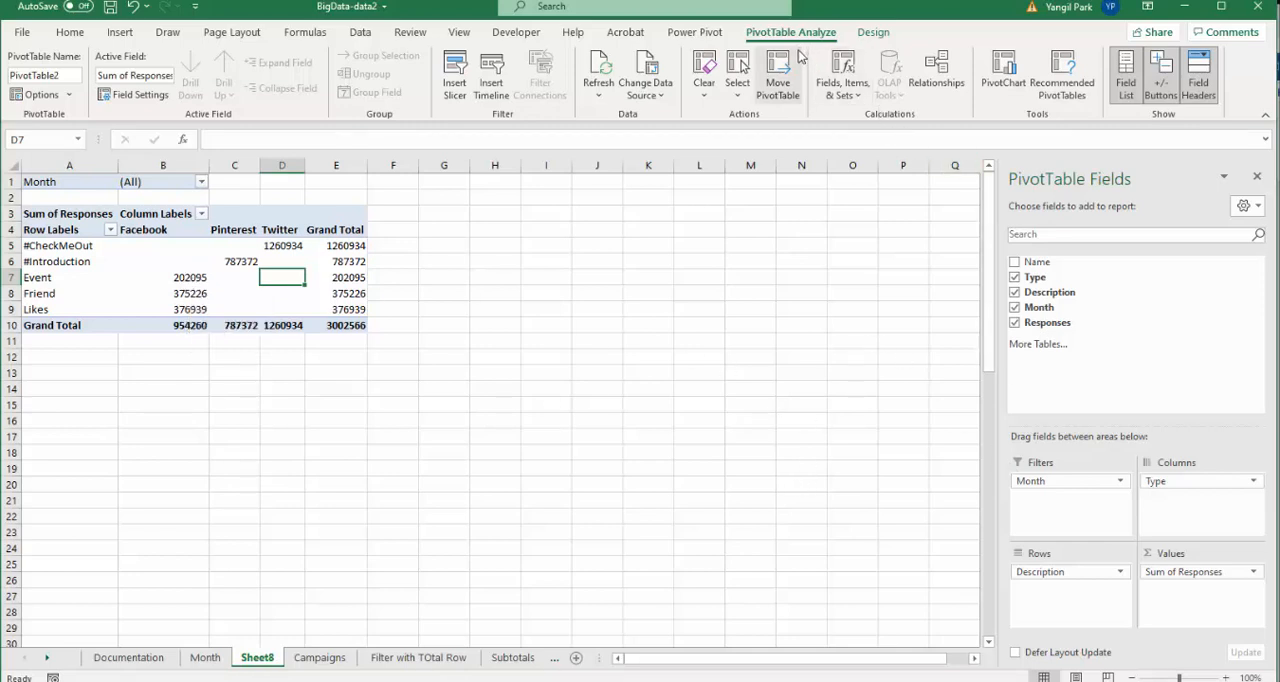
left_click(463, 88)
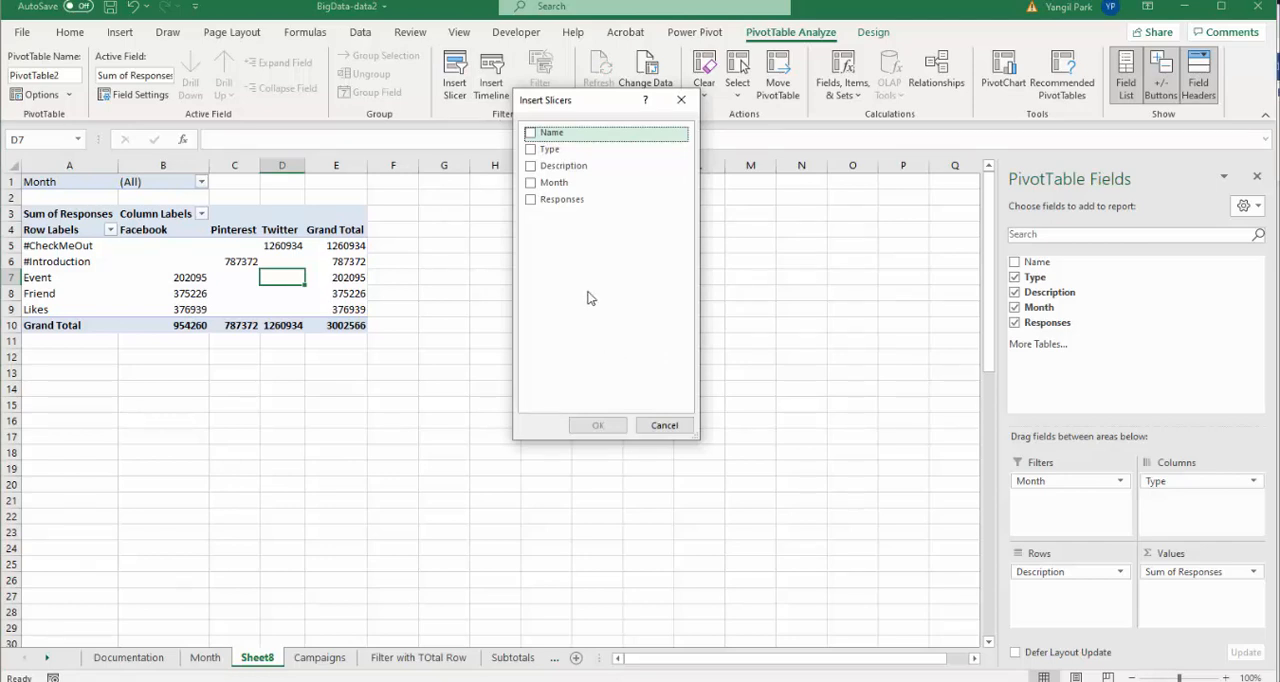
left_click(545, 150)
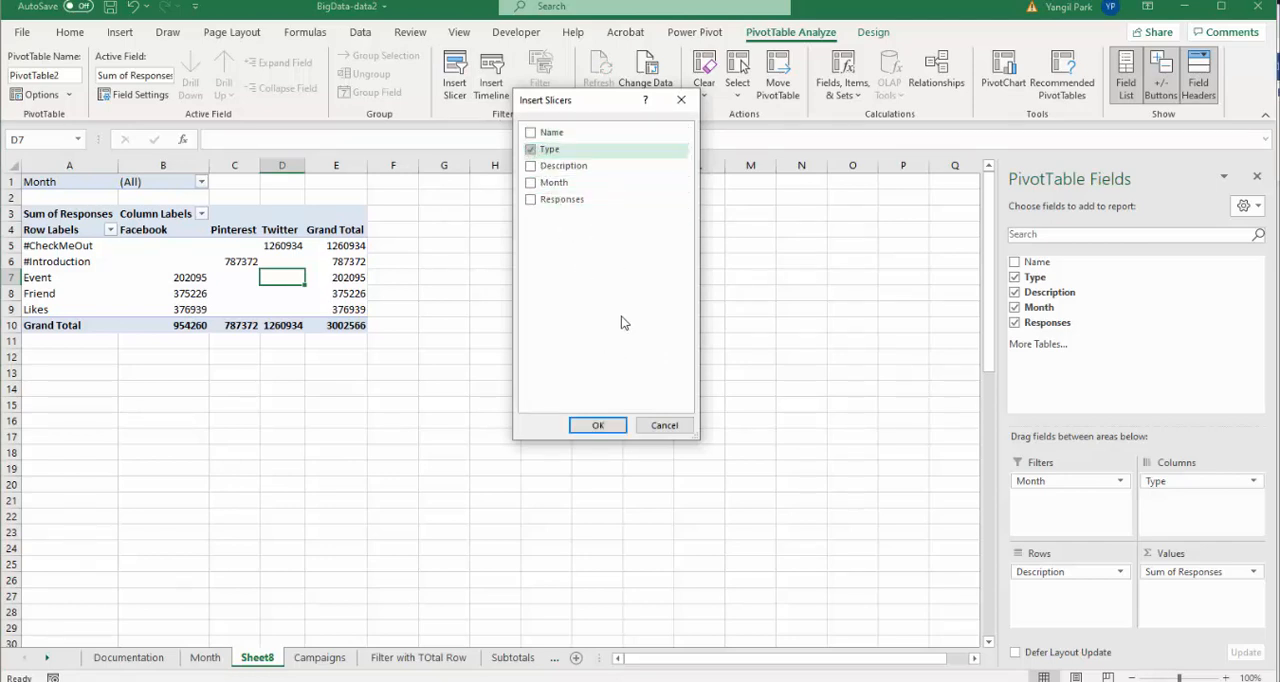
left_click(607, 432)
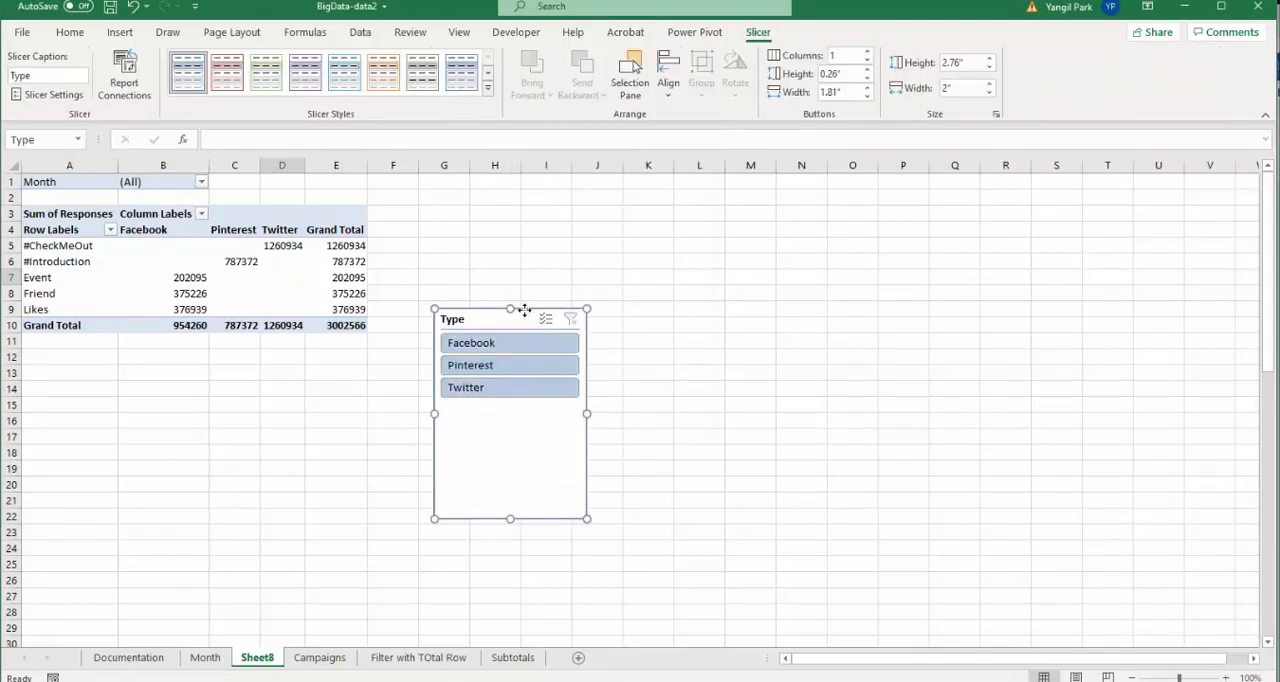
- Move the Type slicer beside the PivotTable and resize it to about 1.69" high and 1.9" wide
left_click_drag(526, 311, 458, 188)
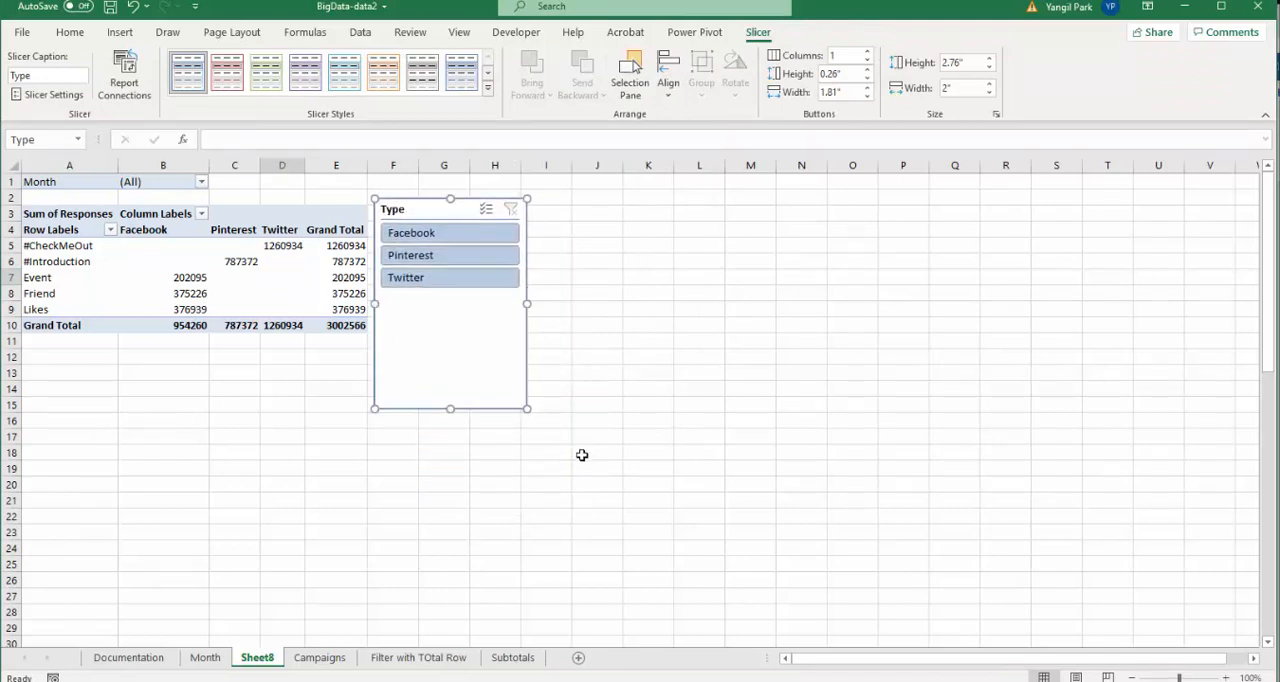
left_click_drag(526, 409, 518, 327)
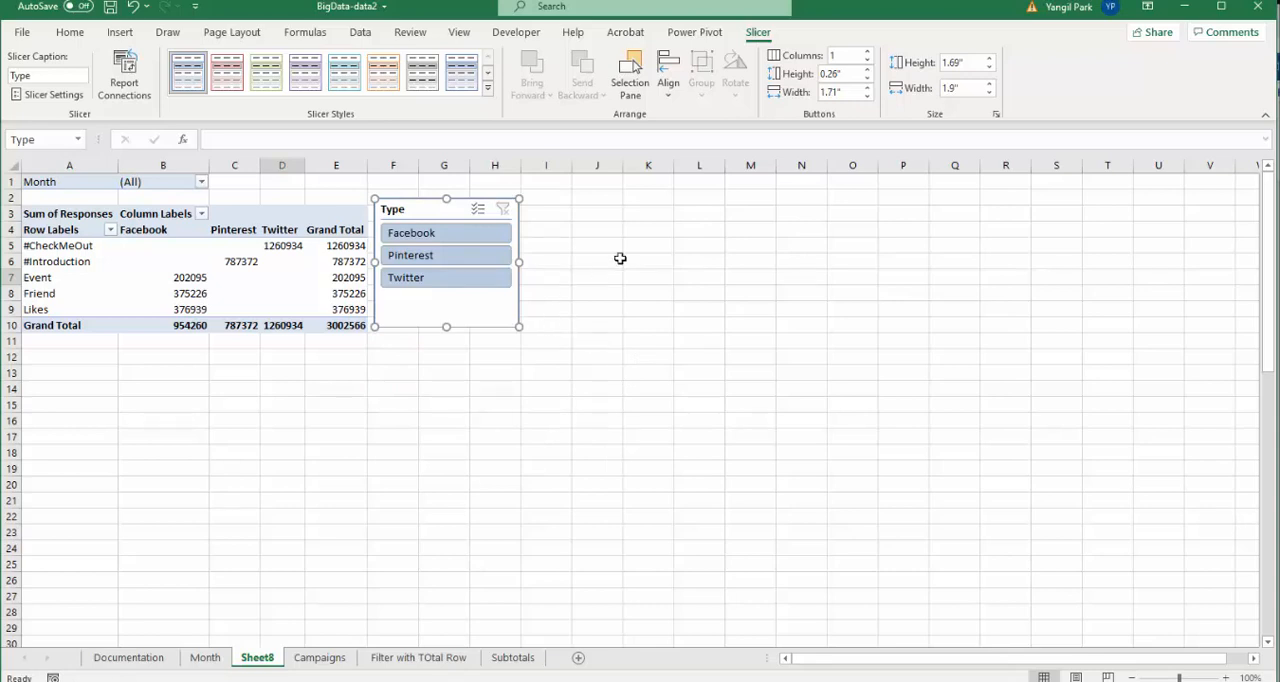
left_click(968, 62)
left_click(966, 88)
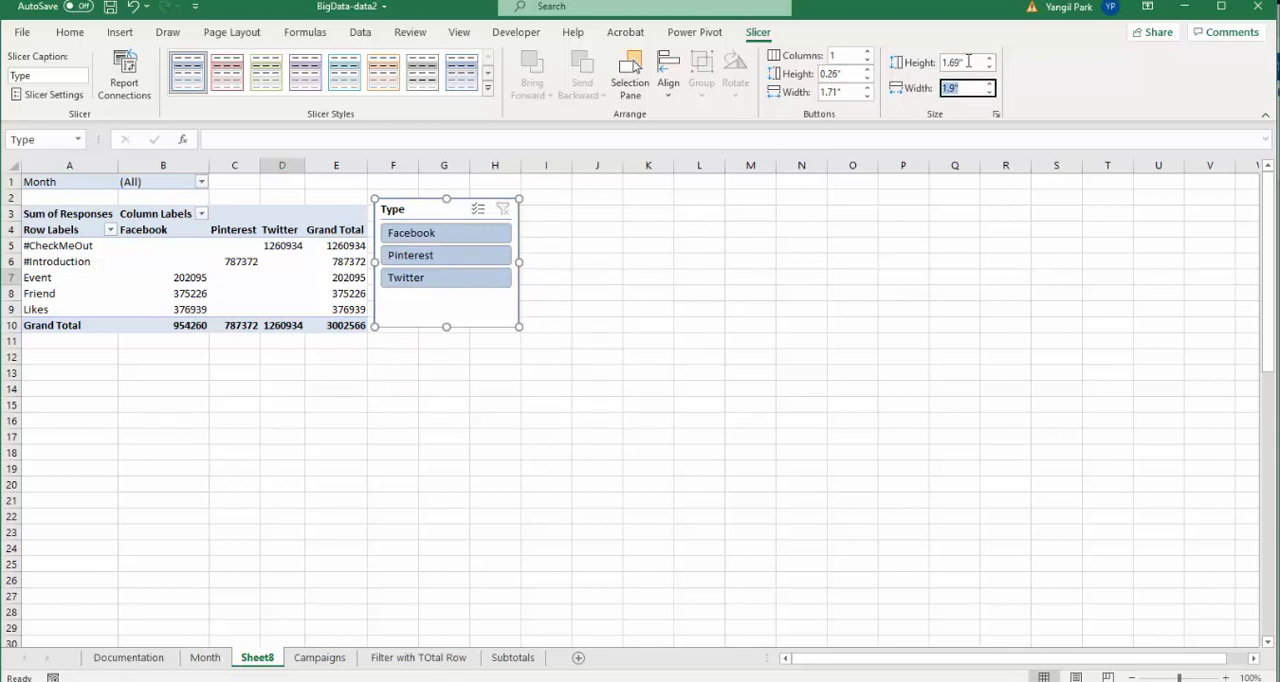
left_click(968, 63)
left_click(961, 88)
left_click(480, 304)
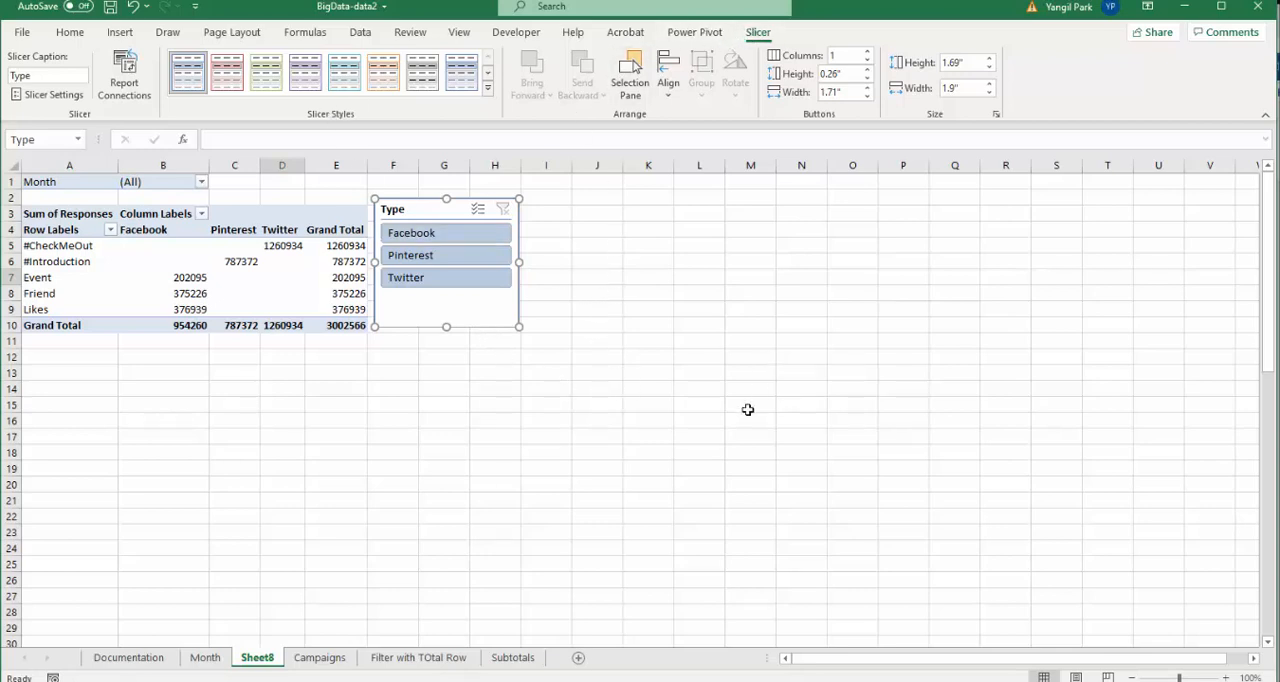
left_click(633, 255)
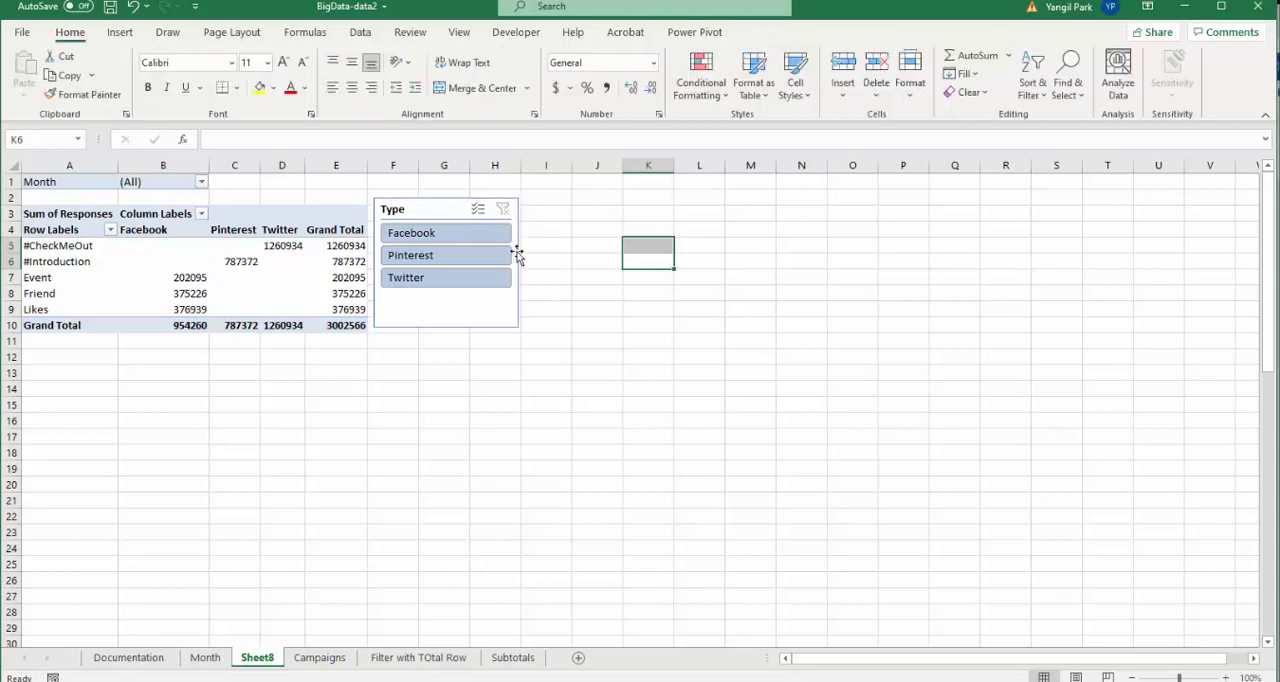
- Insert a Month slicer for the PivotTable and place it beside the Type slicer
left_click(268, 291)
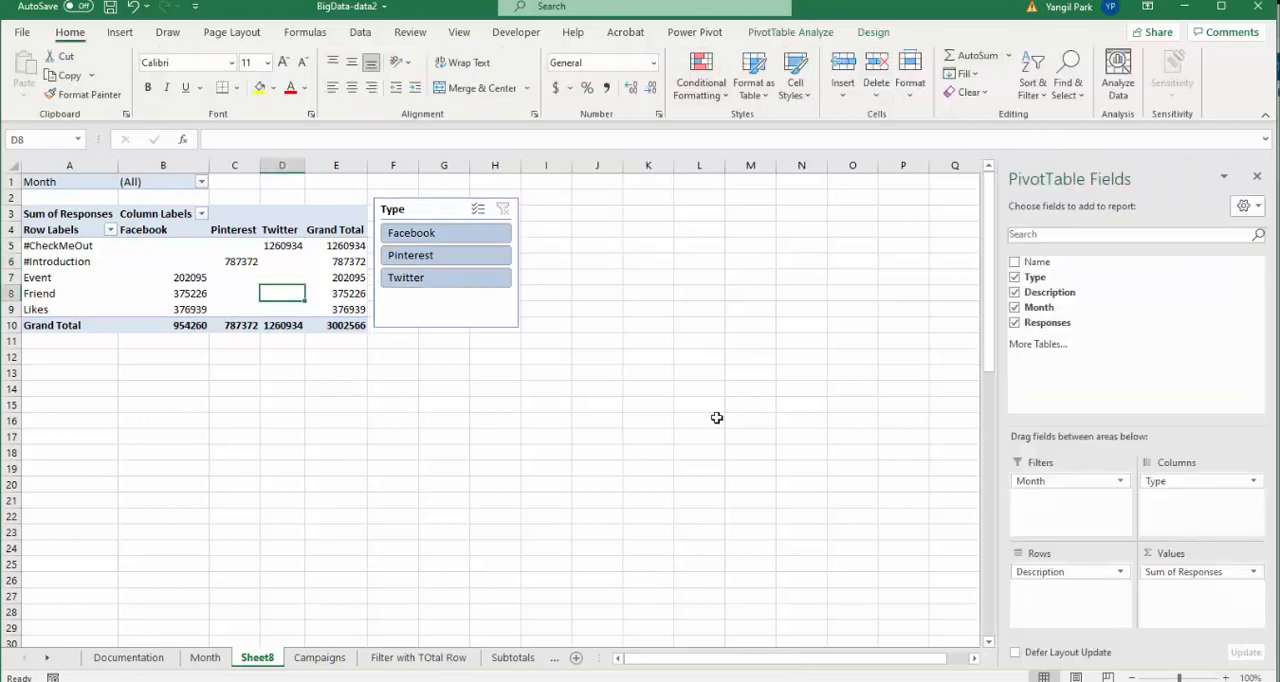
left_click(872, 33)
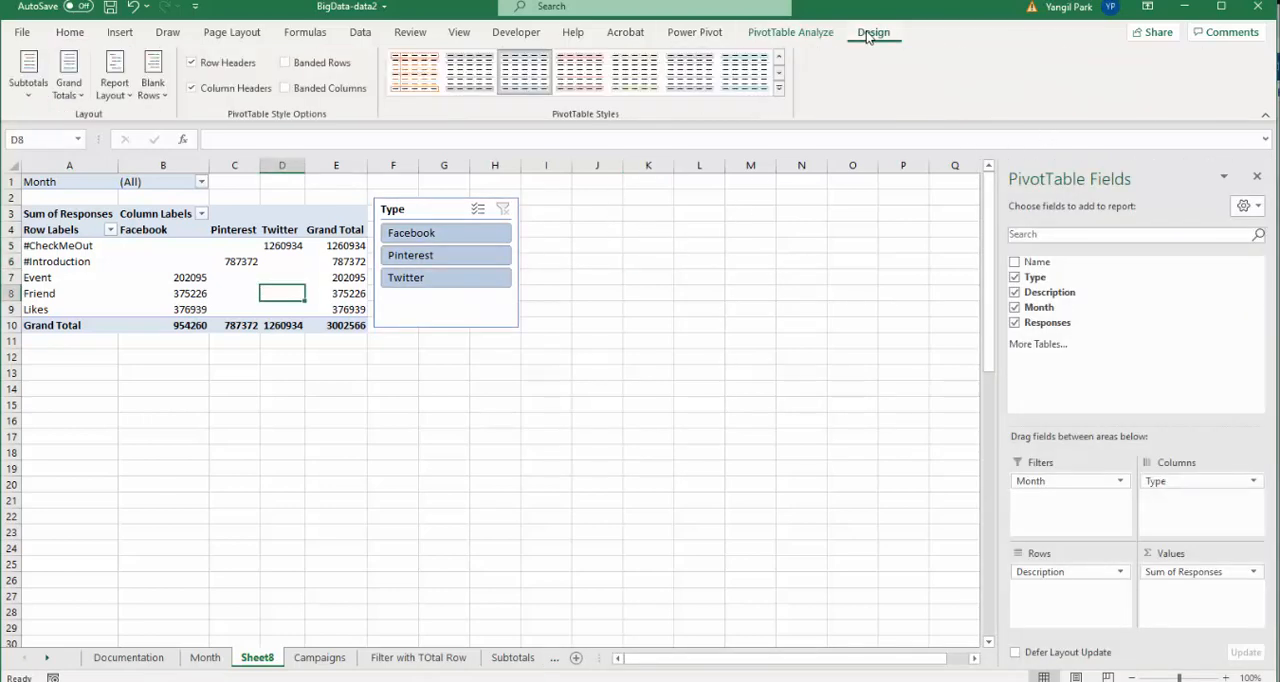
left_click(806, 33)
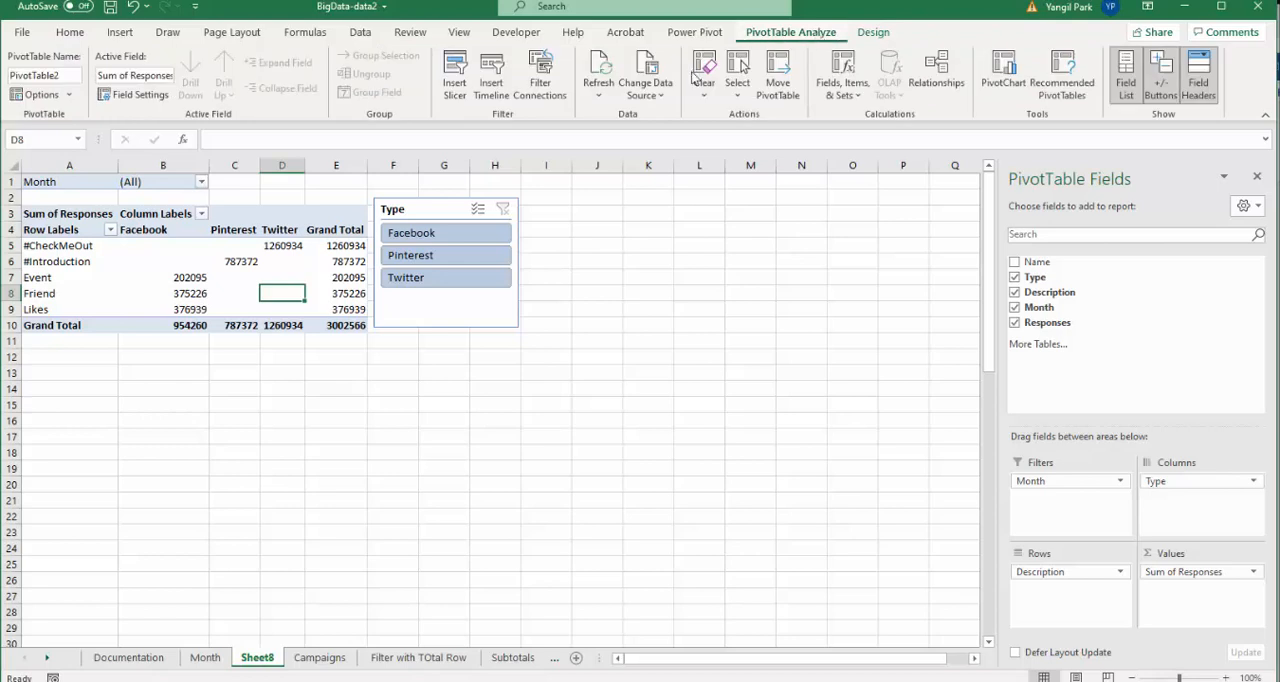
left_click(454, 80)
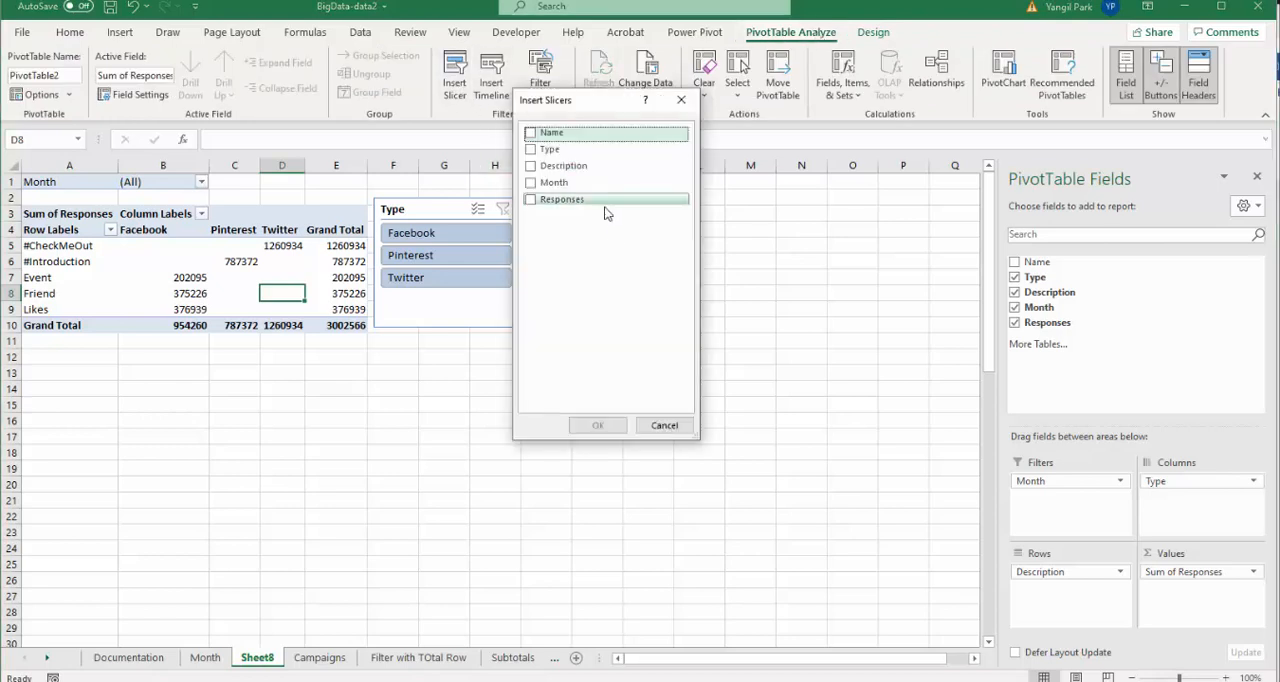
left_click(529, 186)
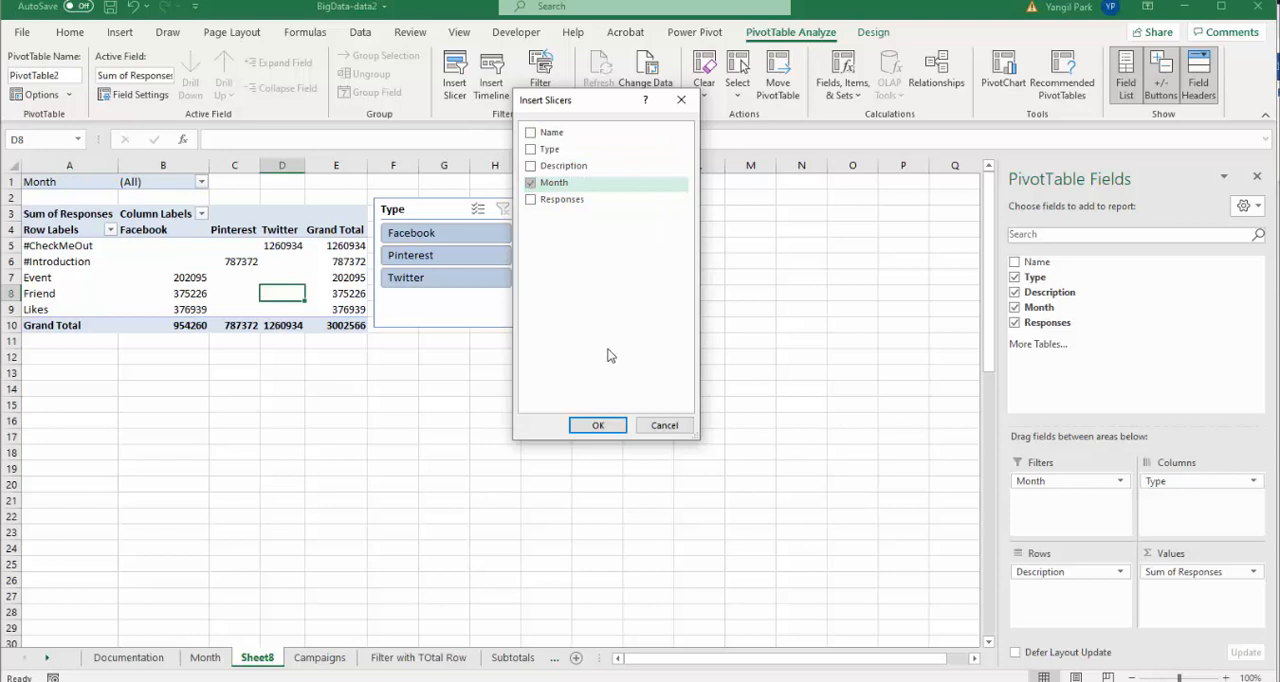
left_click(599, 424)
left_click_drag(529, 319, 618, 200)
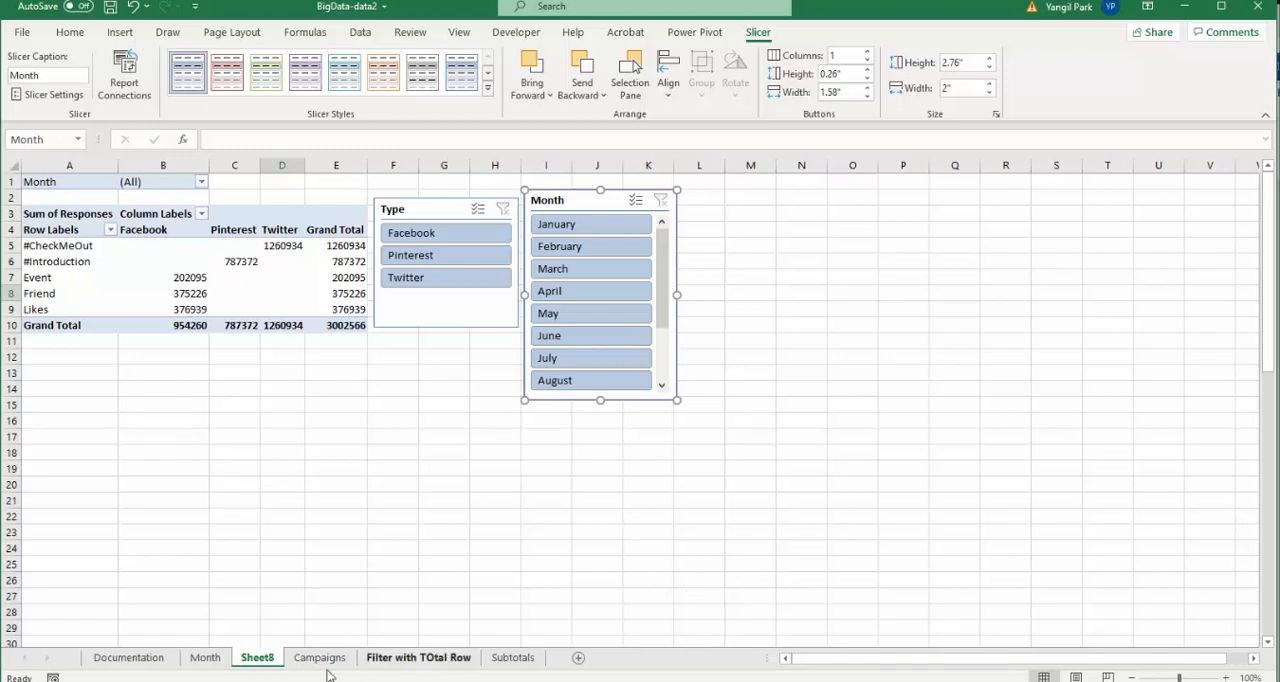
- Rename the PivotTable worksheet as Response Analysis
left_click(259, 659)
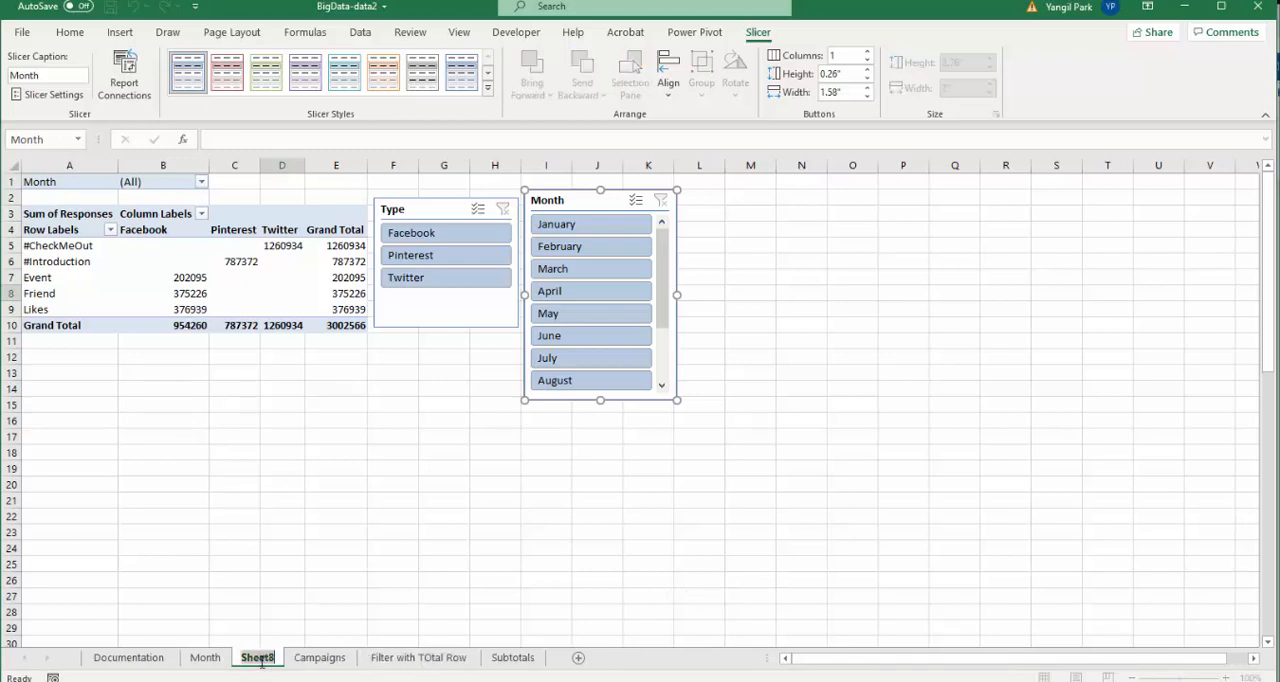
type("Res")
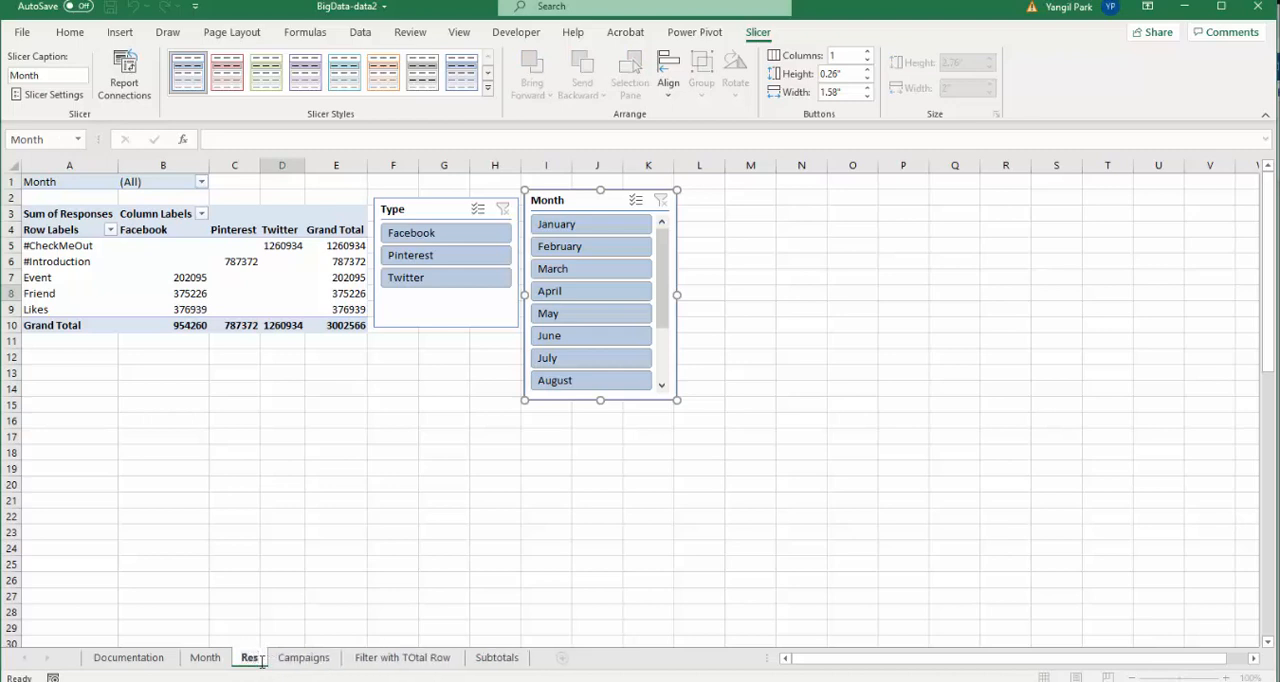
type("po")
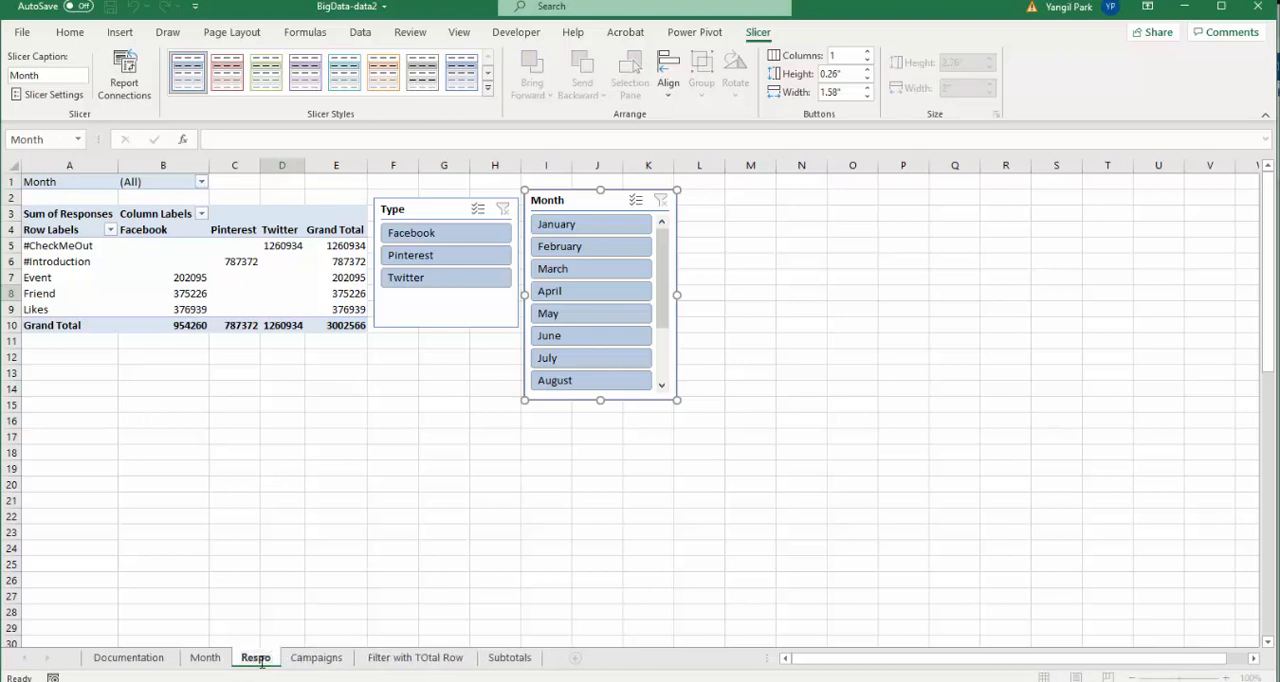
key("BackSpace")
type("onse Al")
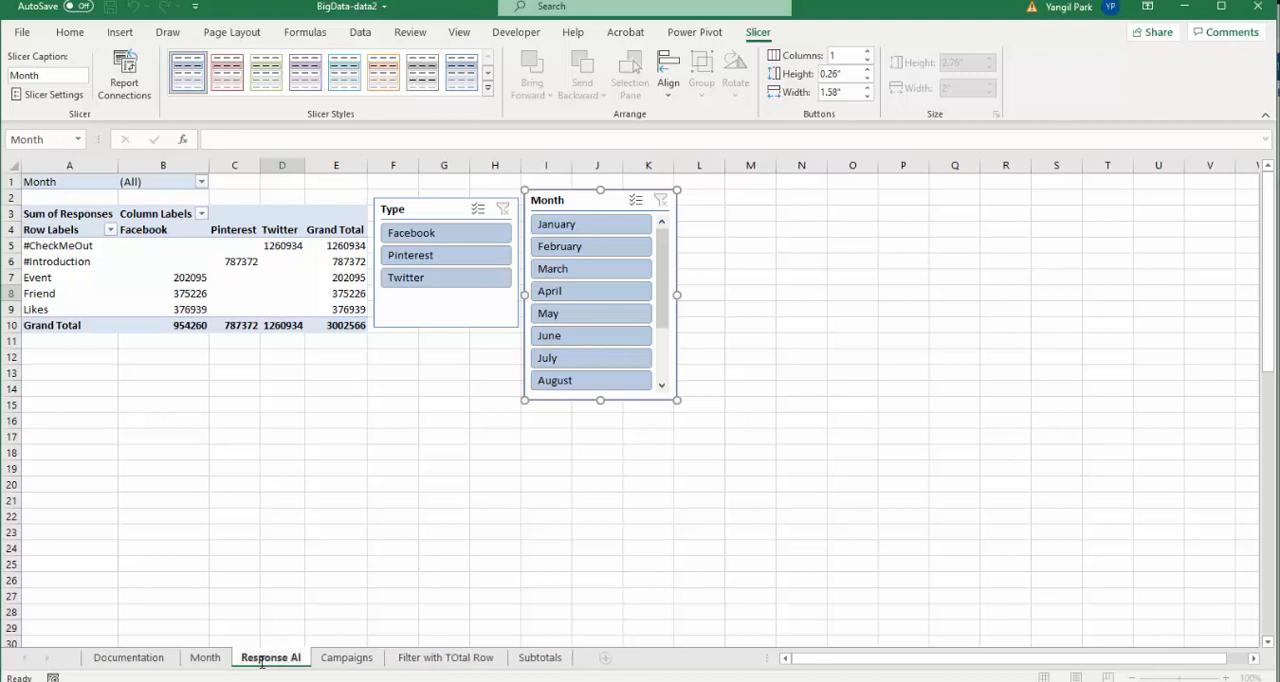
type("naly")
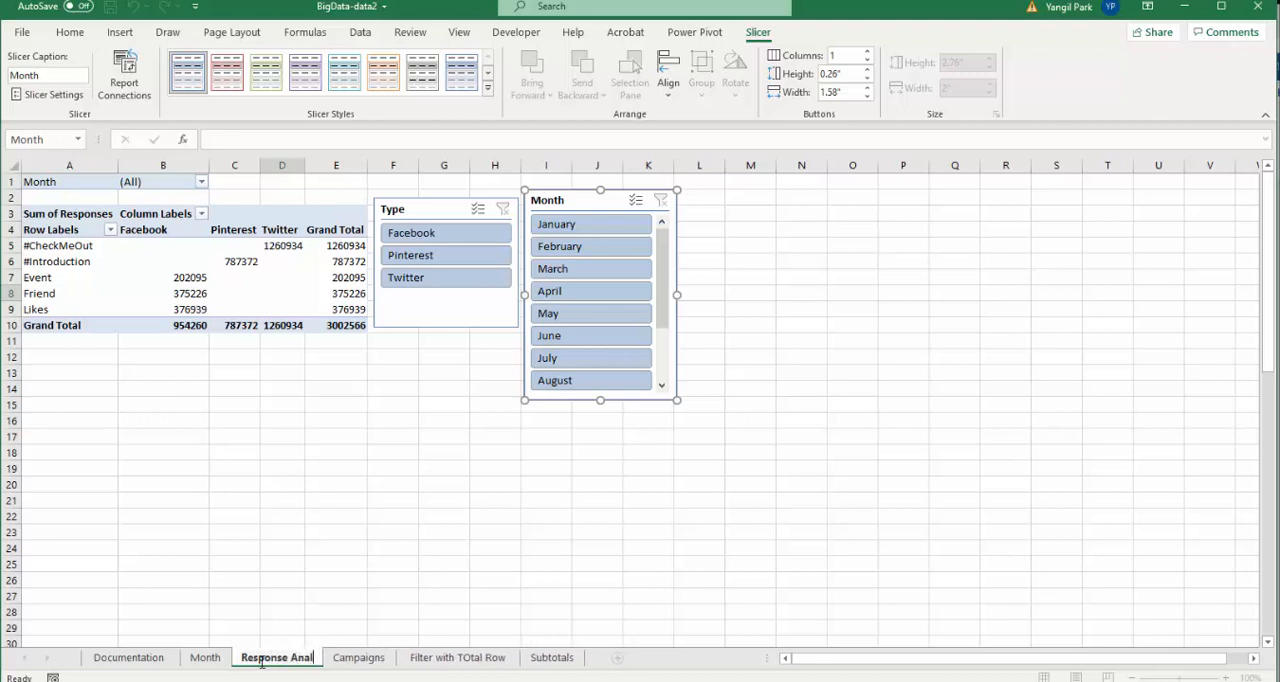
type("sis")
key("Return")
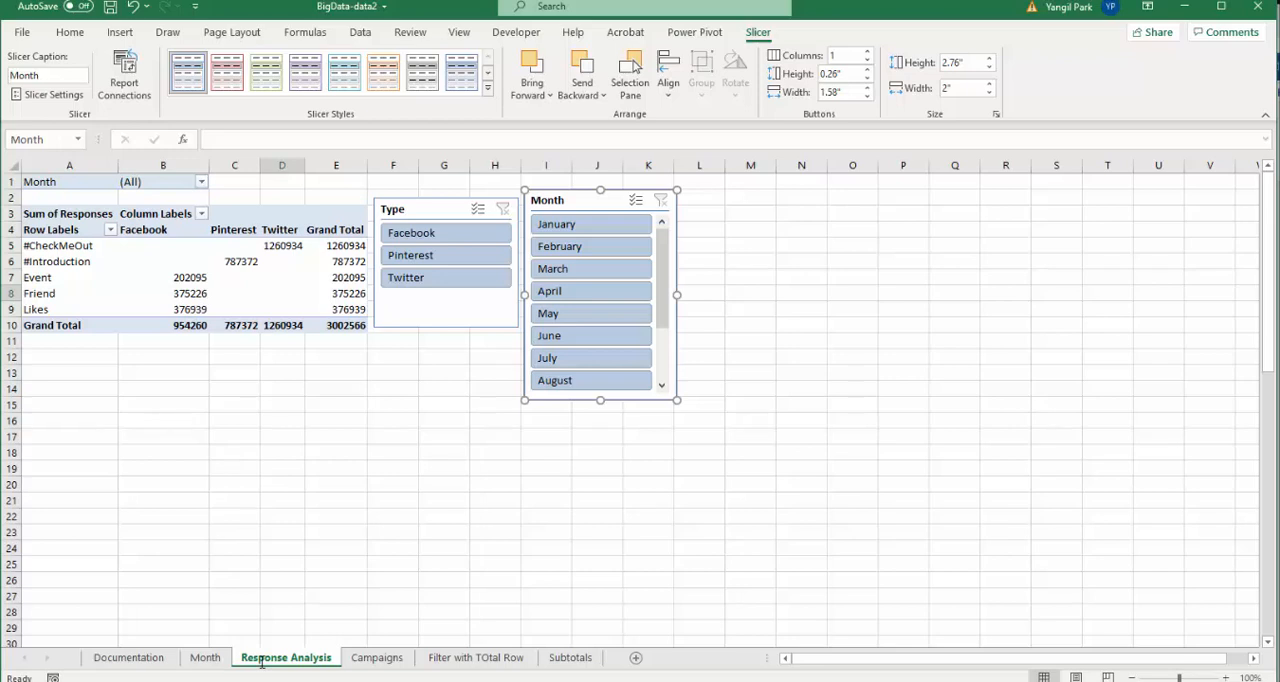
- Create a third PivotTable from the Campaigns table on a new worksheet
left_click(205, 658, "ctrl")
left_click(377, 658)
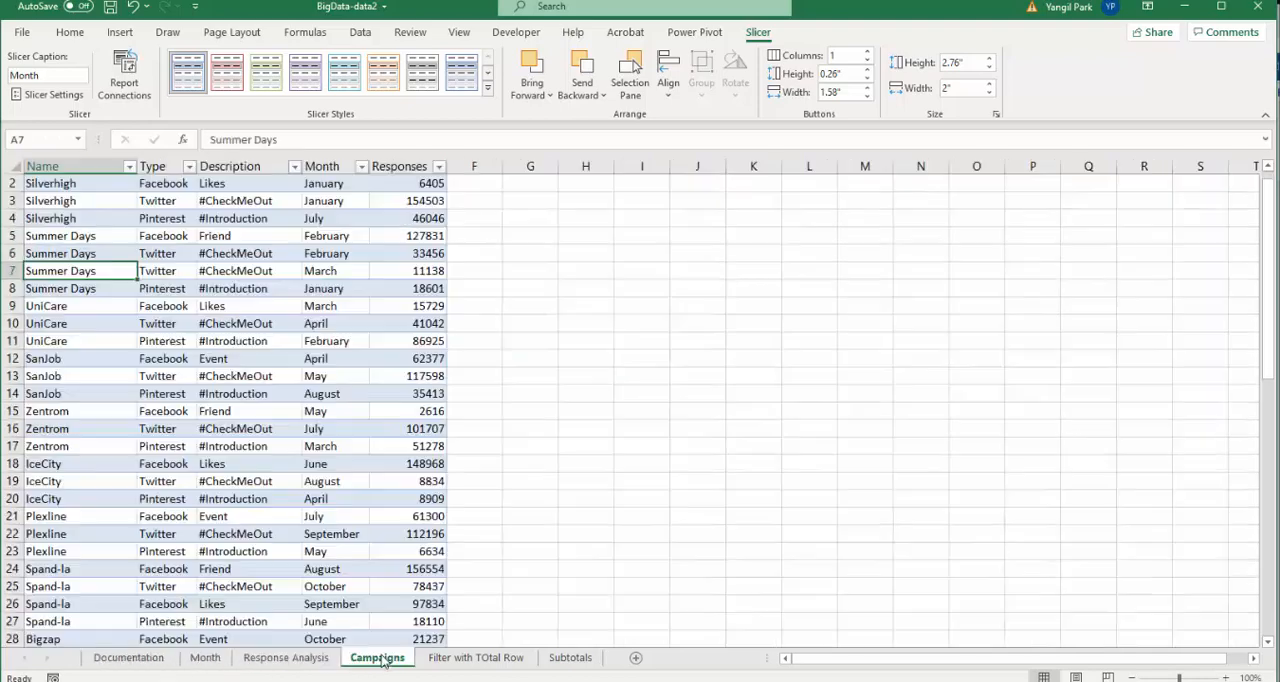
left_click(120, 32)
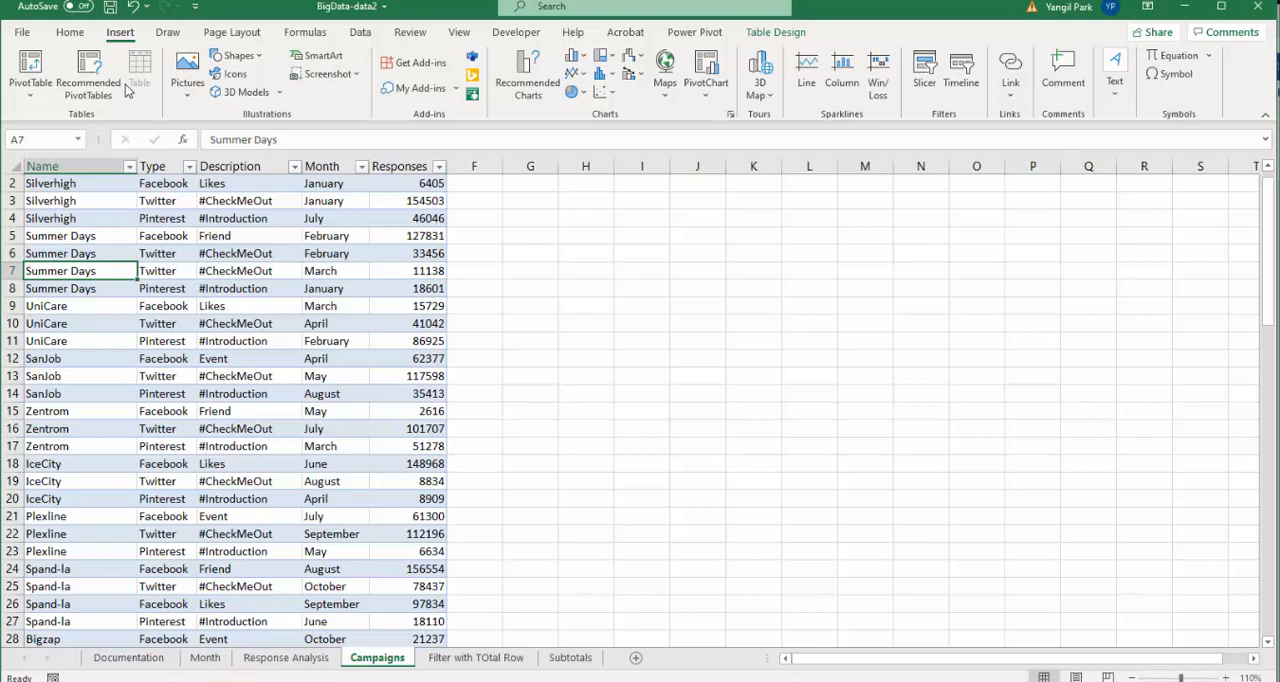
left_click(31, 76)
left_click(657, 360)
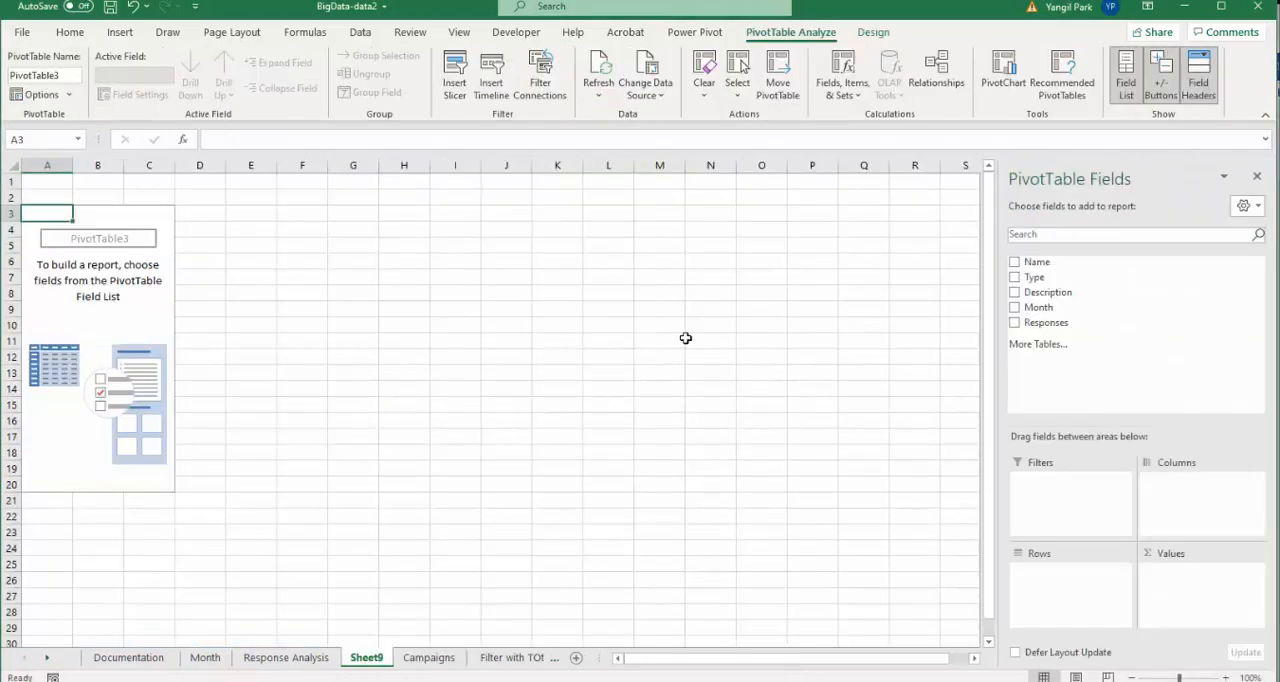
- Add Name as the row field and the sum of Responses as values in the new PivotTable
left_click(1014, 263)
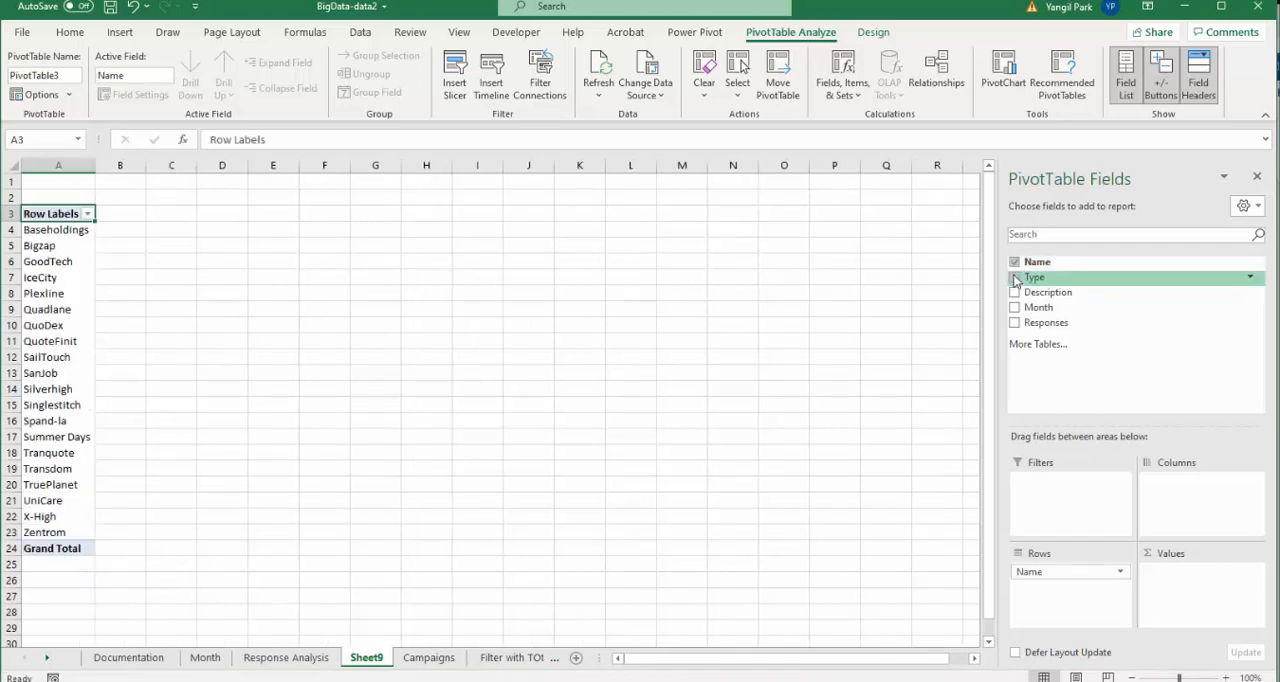
left_click(1015, 279)
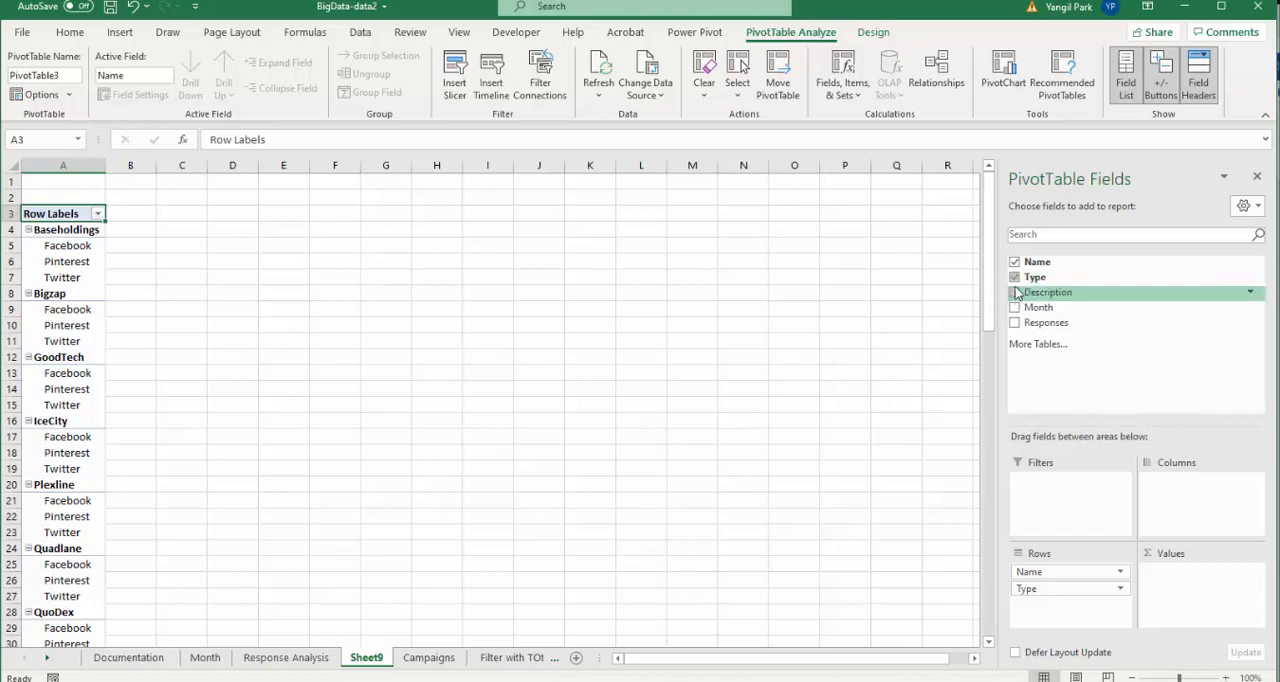
left_click(1014, 278)
left_click(1014, 322)
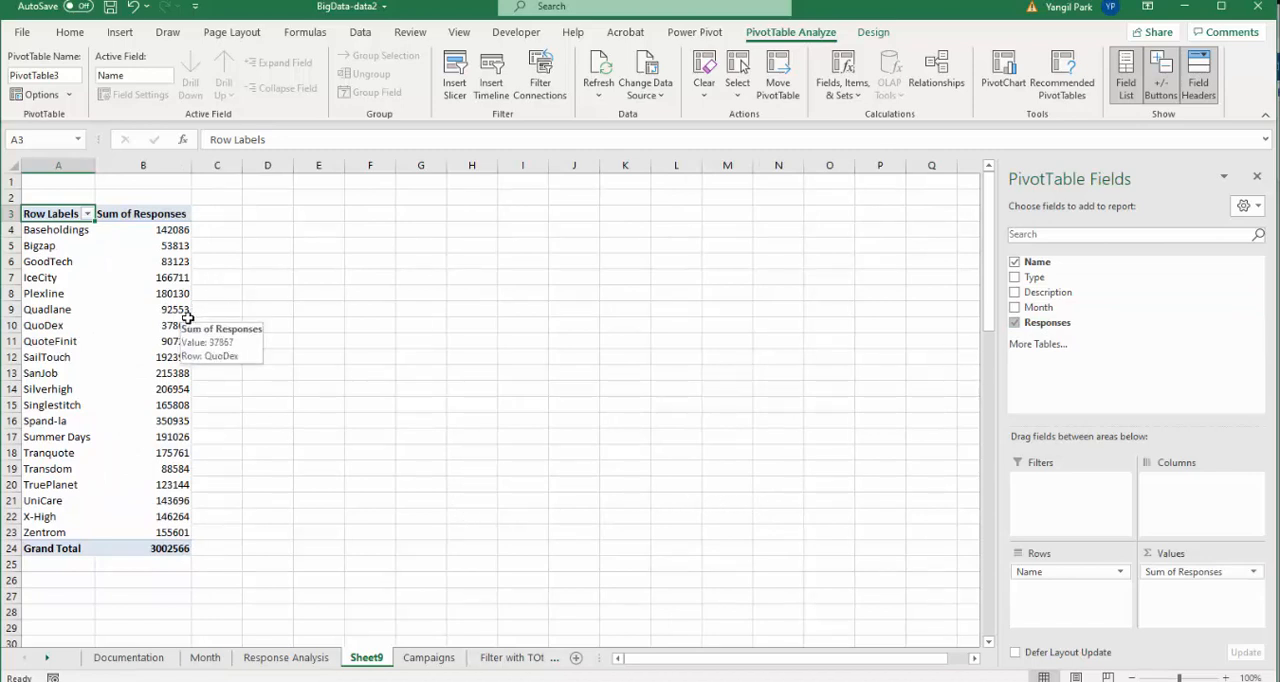
left_click(228, 217)
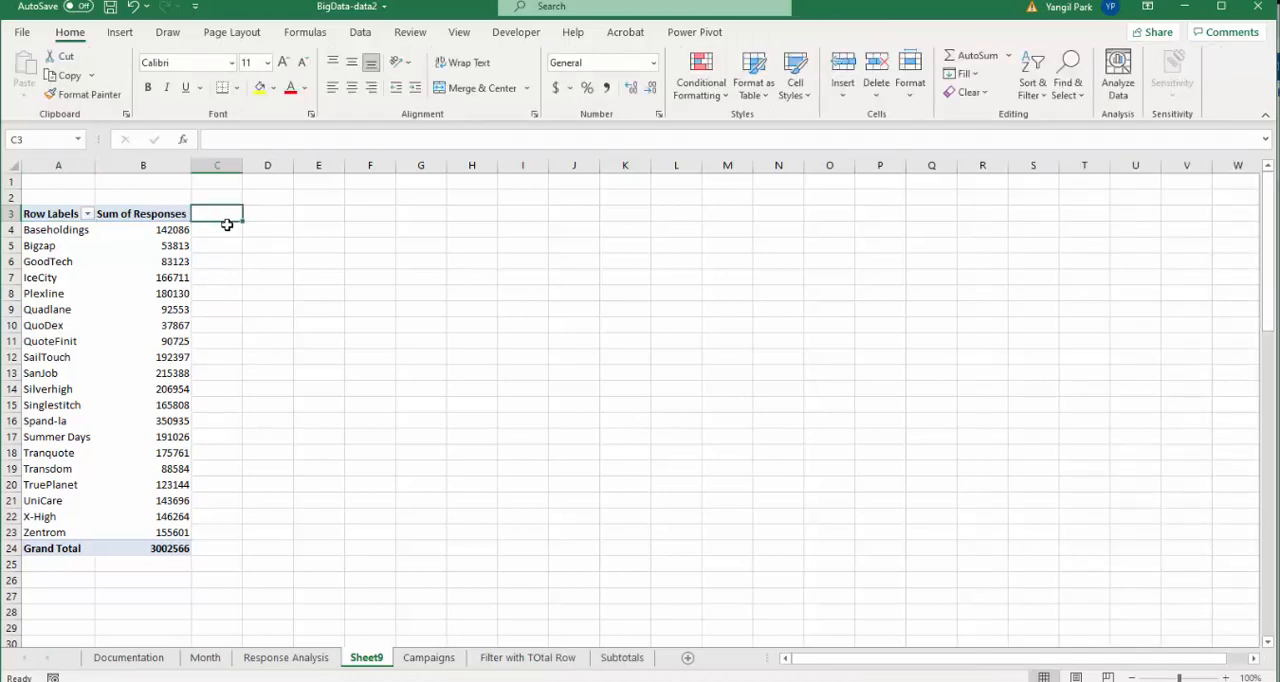
left_click(141, 281)
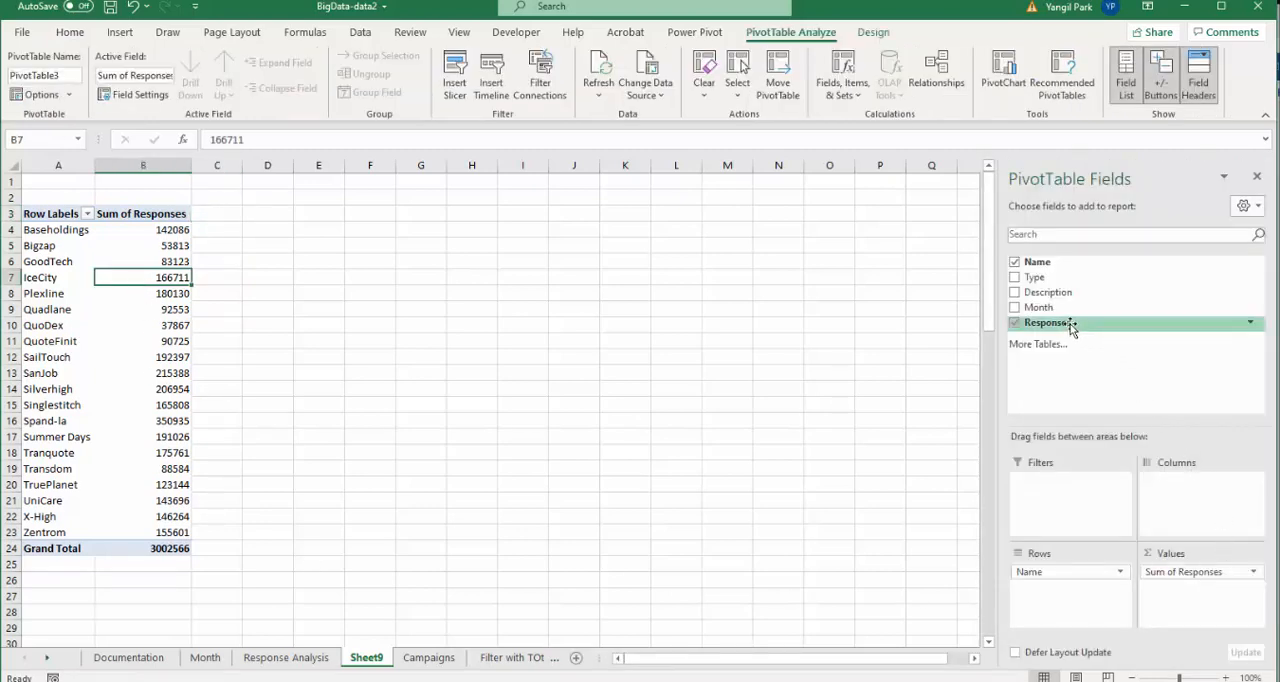
- Add Responses to the values a second time, showing it as % of Column Total with the custom name % of Responses
left_click_drag(1076, 326, 1200, 612)
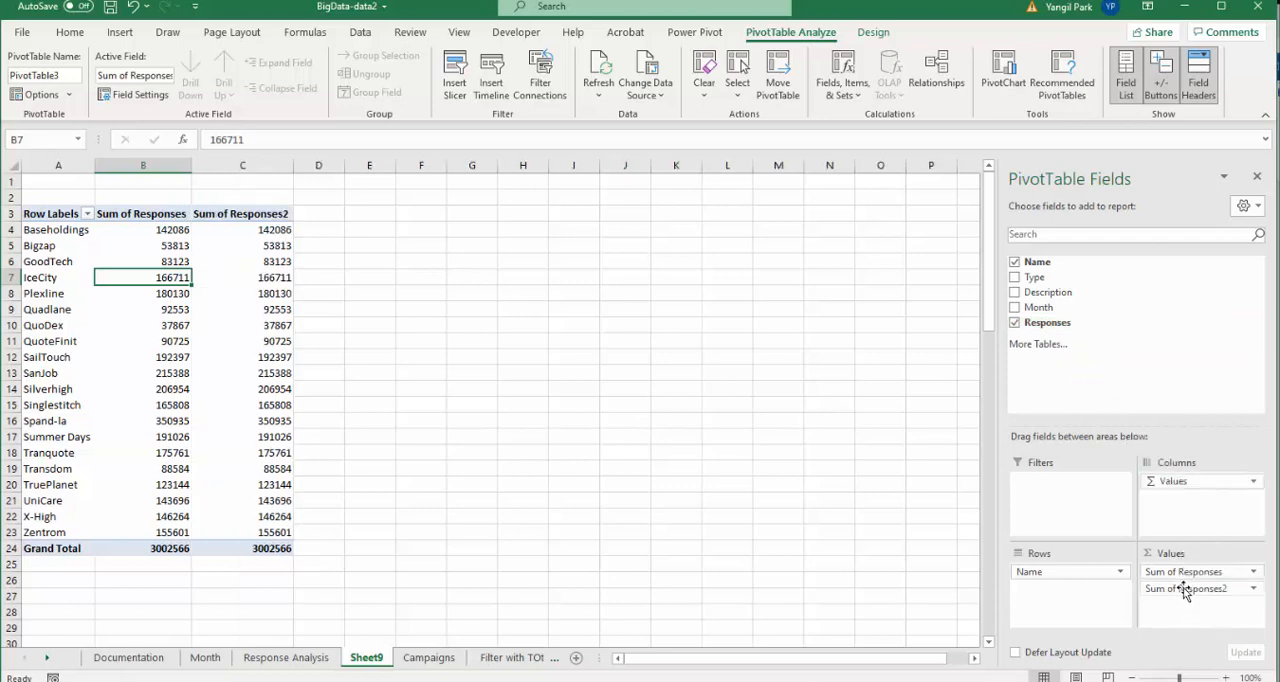
left_click(1247, 589)
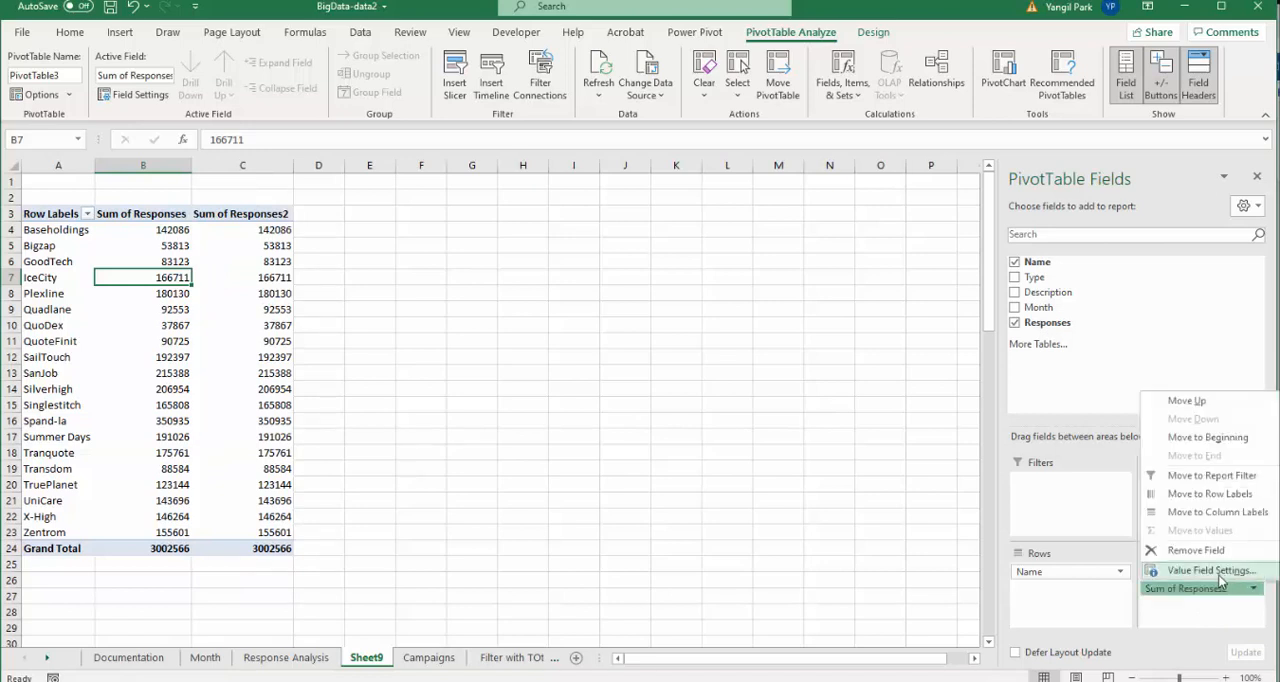
left_click(1218, 588)
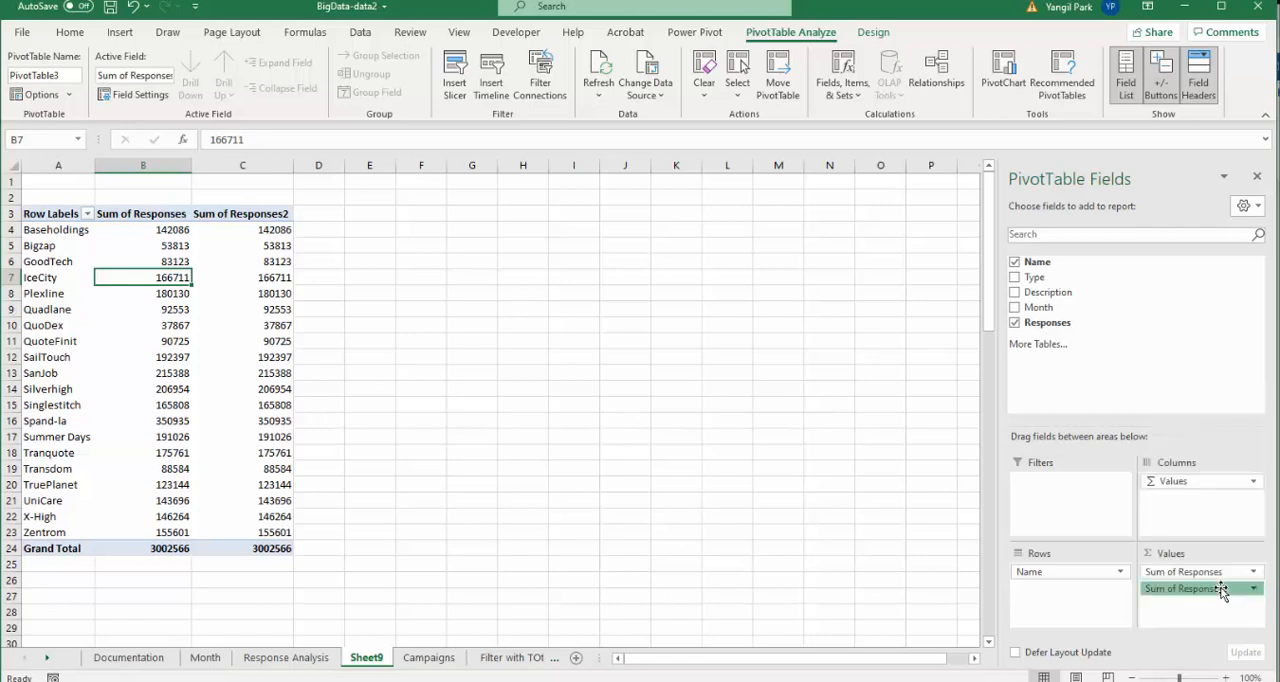
left_click(1216, 586)
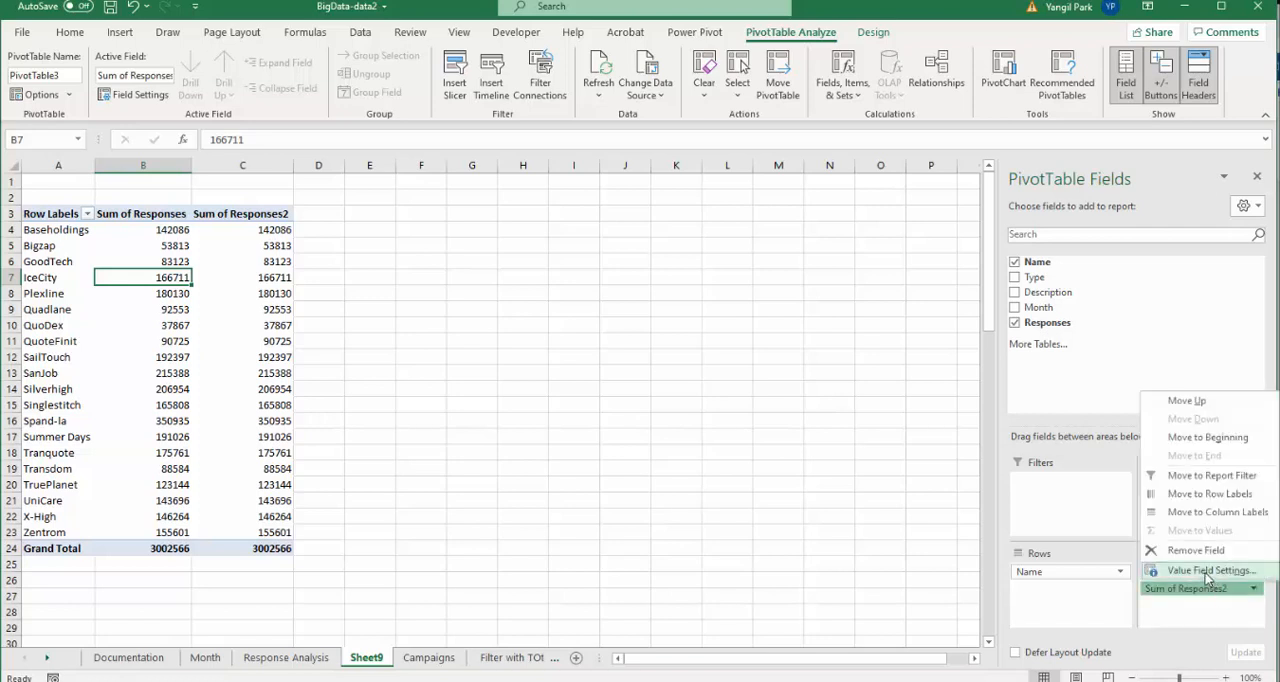
left_click(1207, 572)
left_click_drag(665, 112, 889, 306)
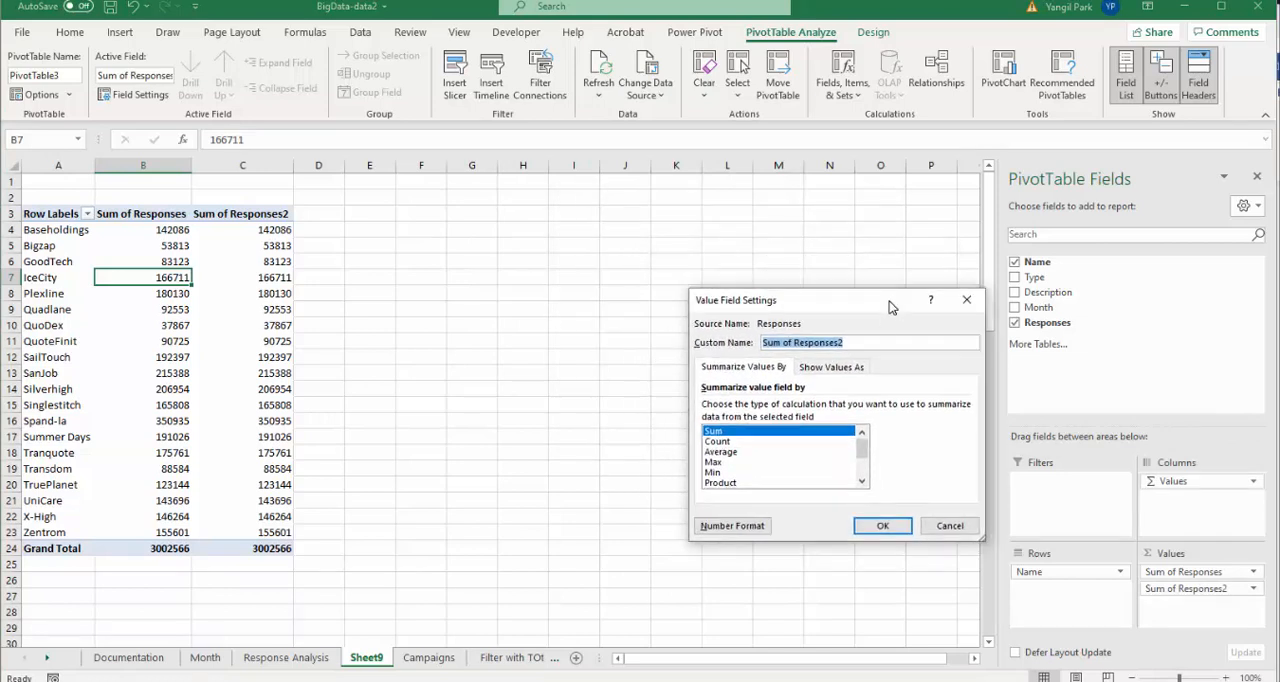
left_click(842, 370)
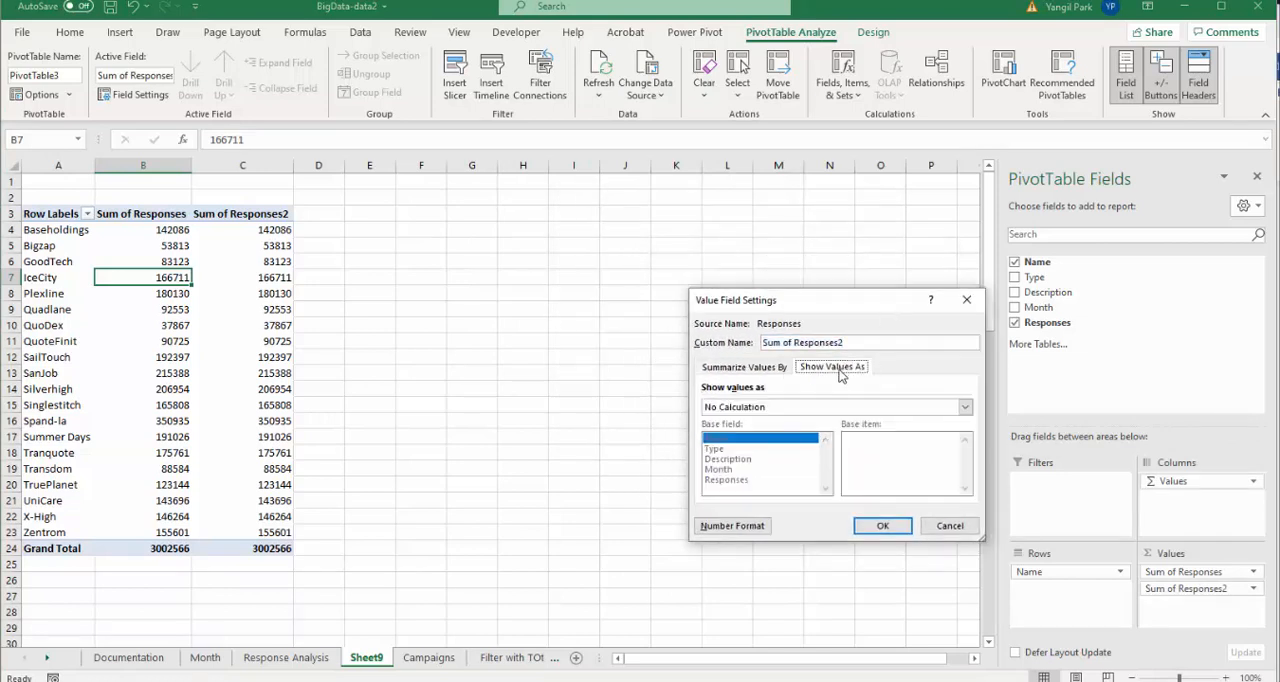
left_click(826, 409)
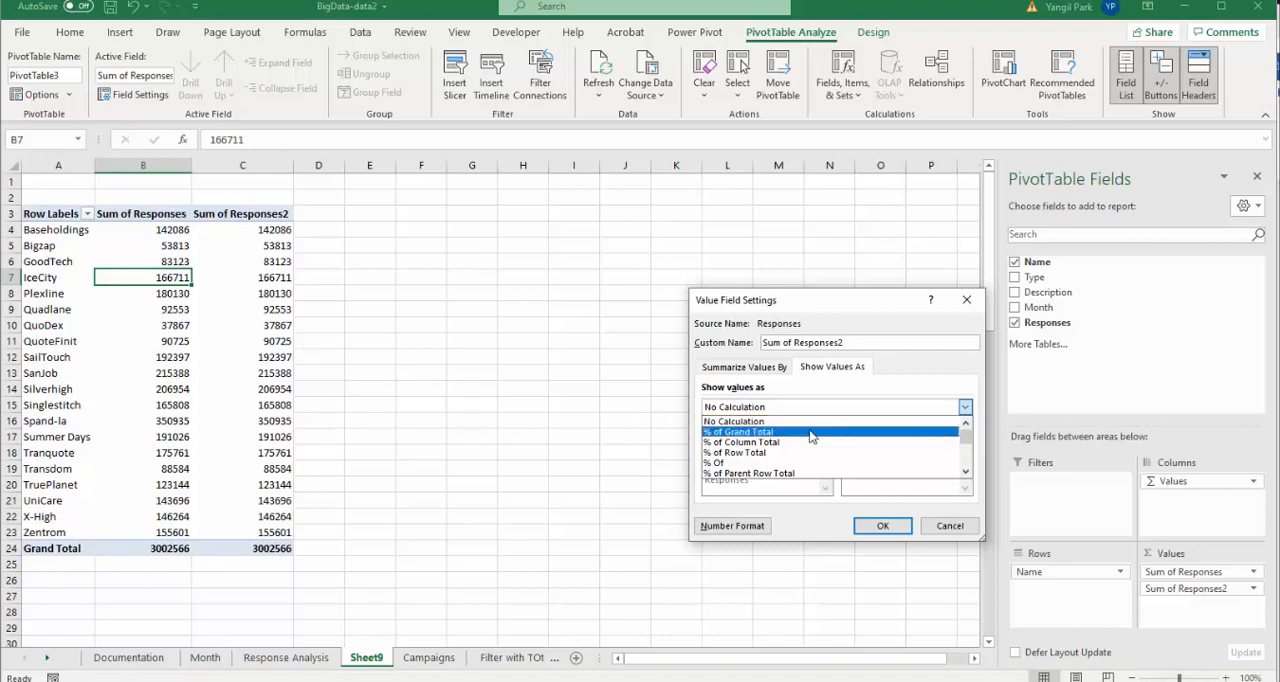
left_click(806, 443)
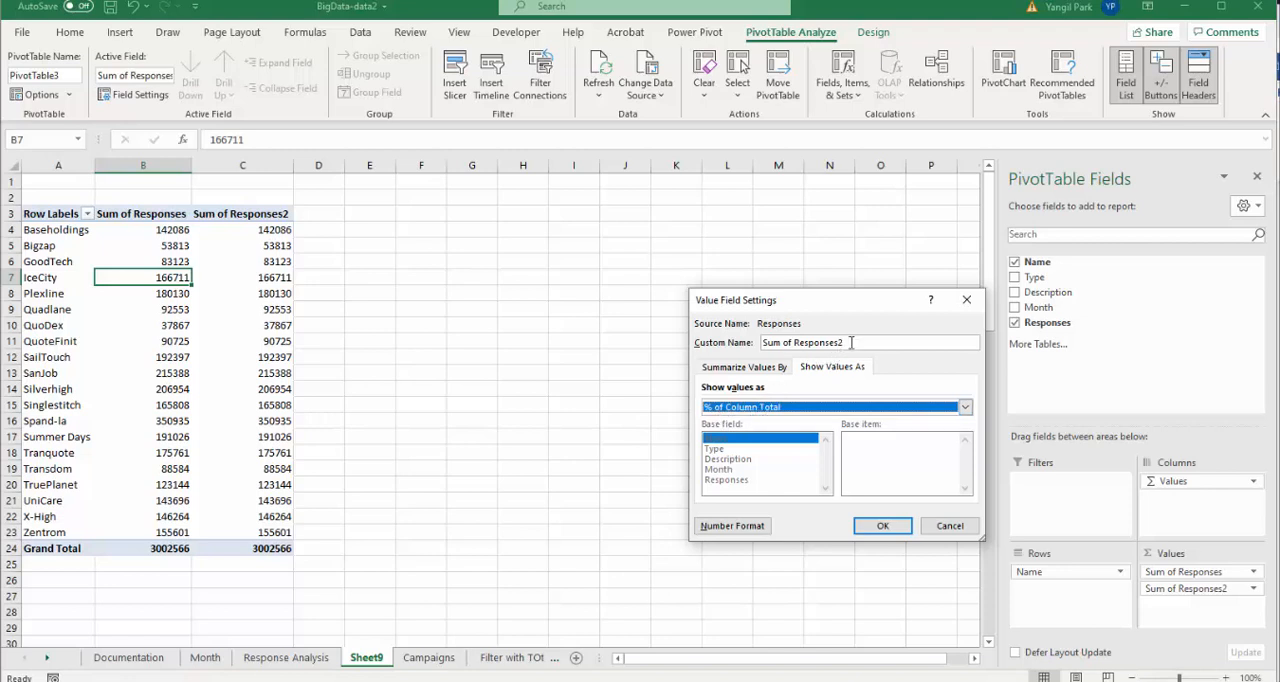
left_click_drag(851, 342, 717, 352)
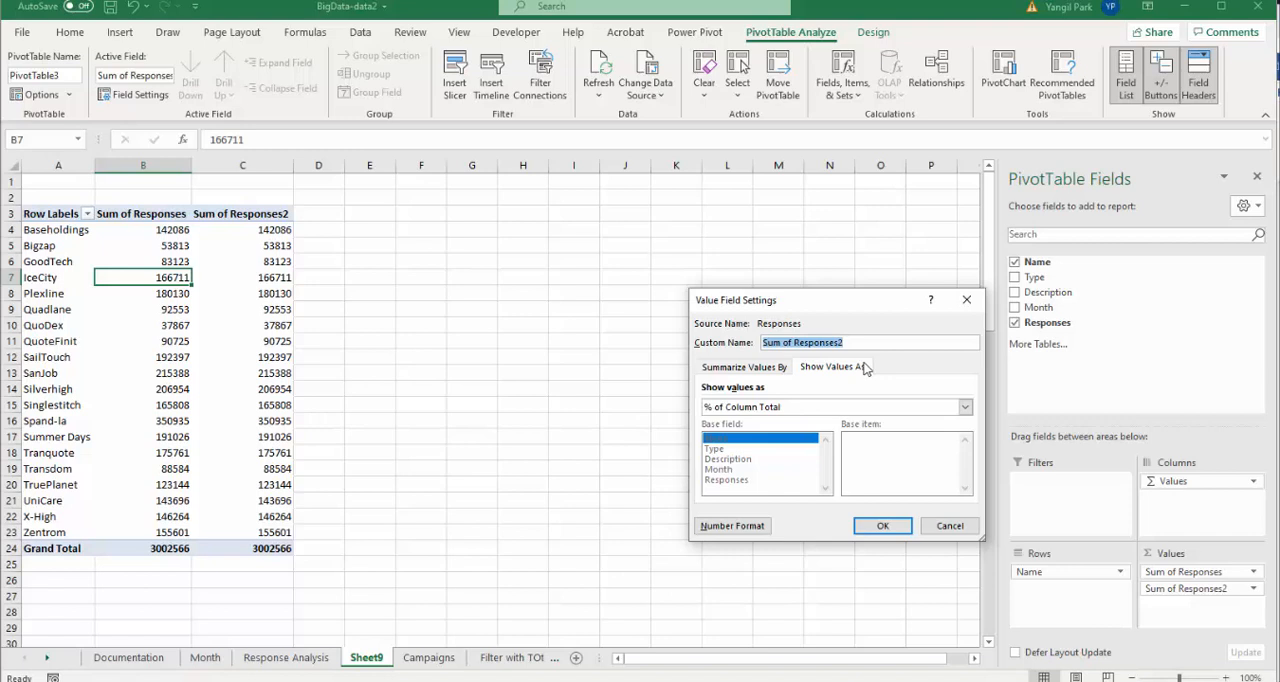
type("%")
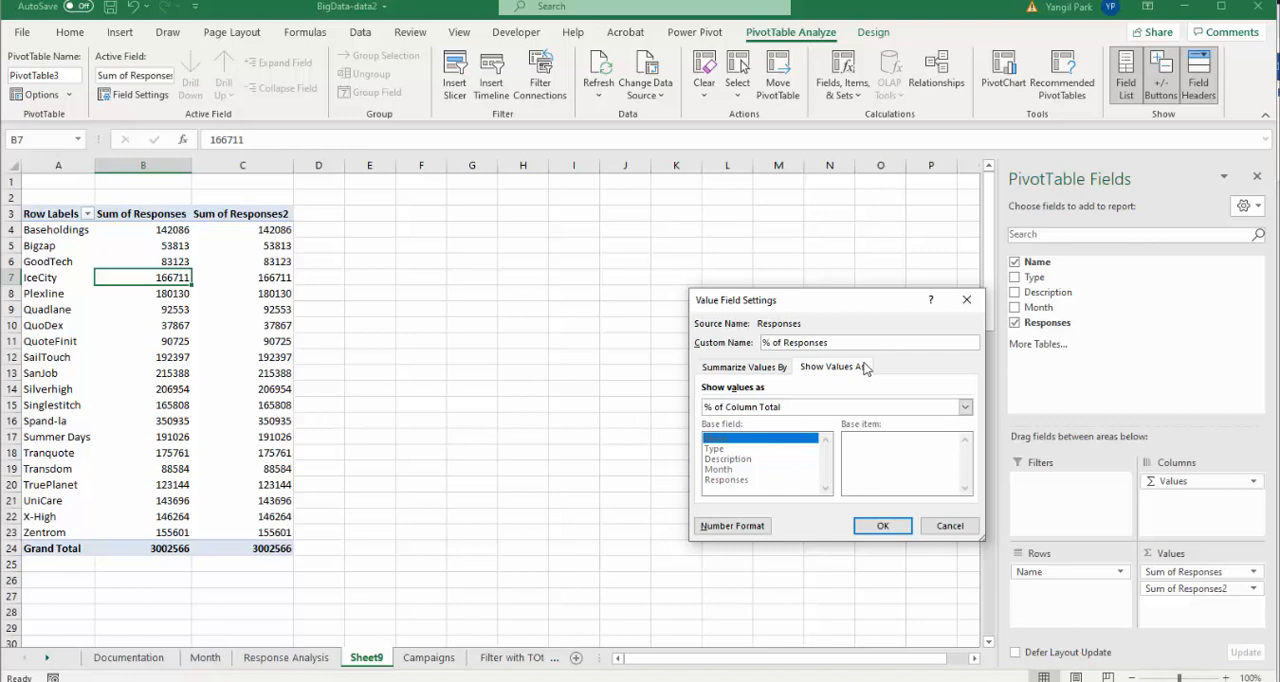
left_click(884, 526)
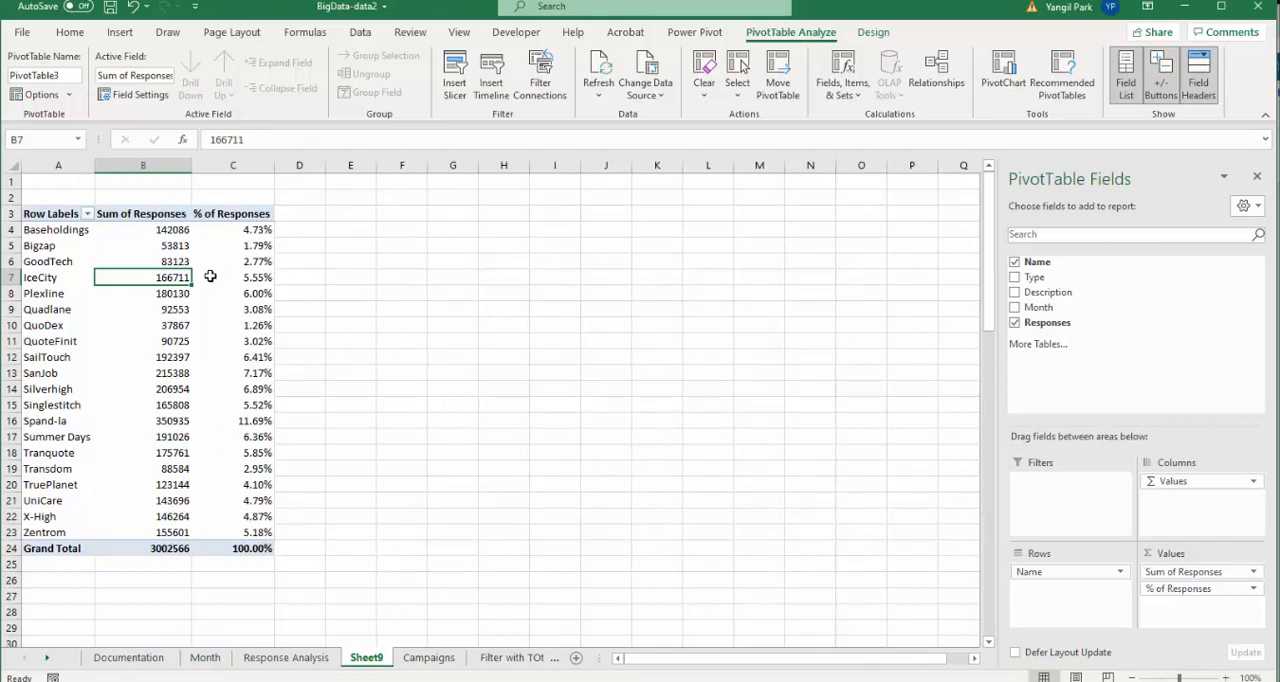
mouse_move(211, 275)
mouse_move(201, 457)
left_click(318, 229)
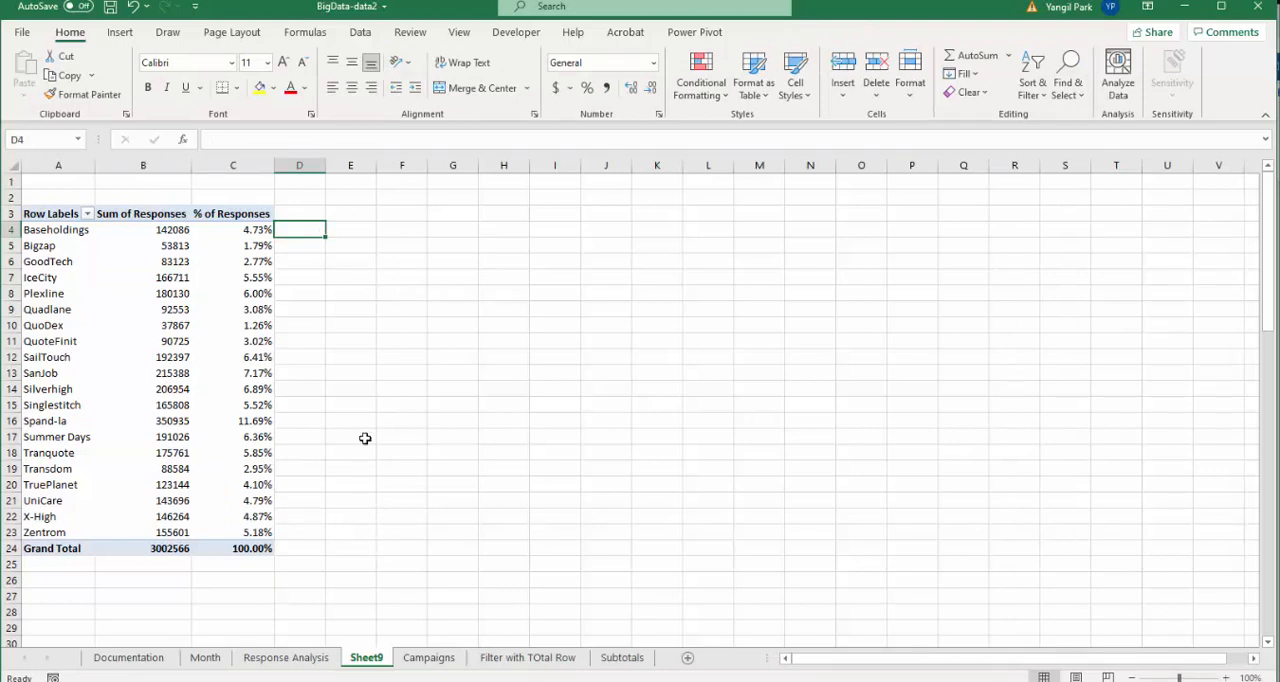
left_click(350, 229)
left_click(320, 230)
left_click(221, 279)
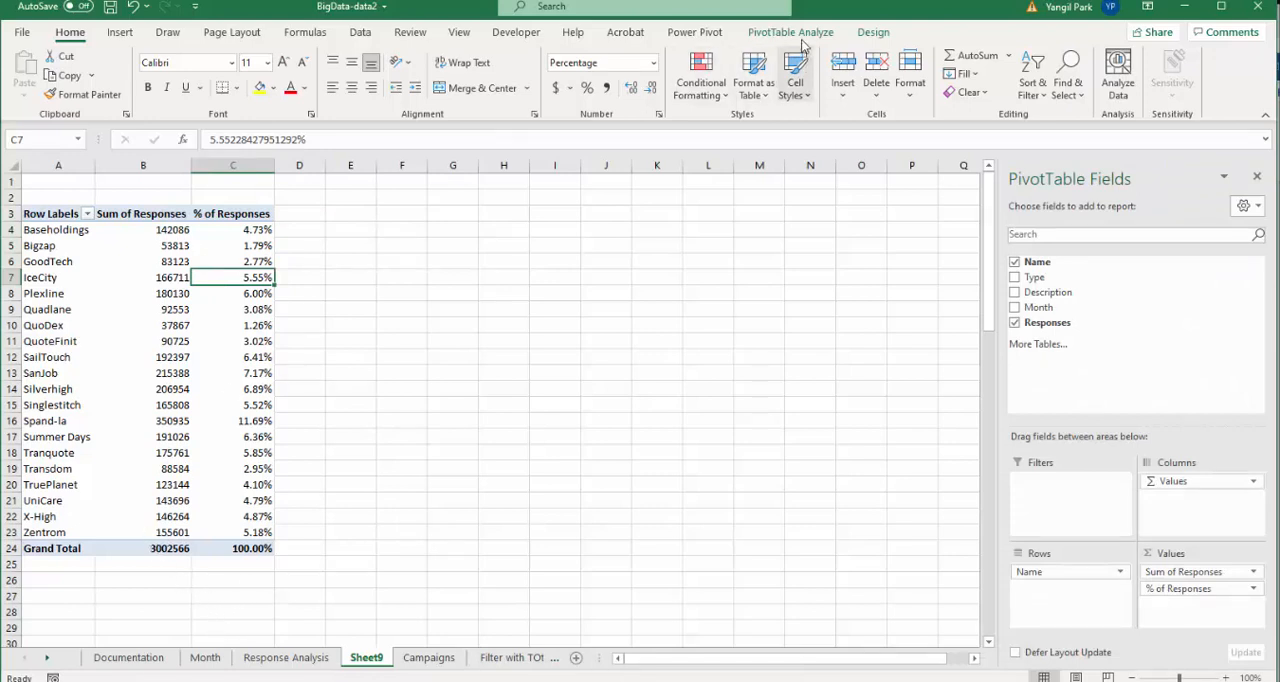
left_click(797, 32)
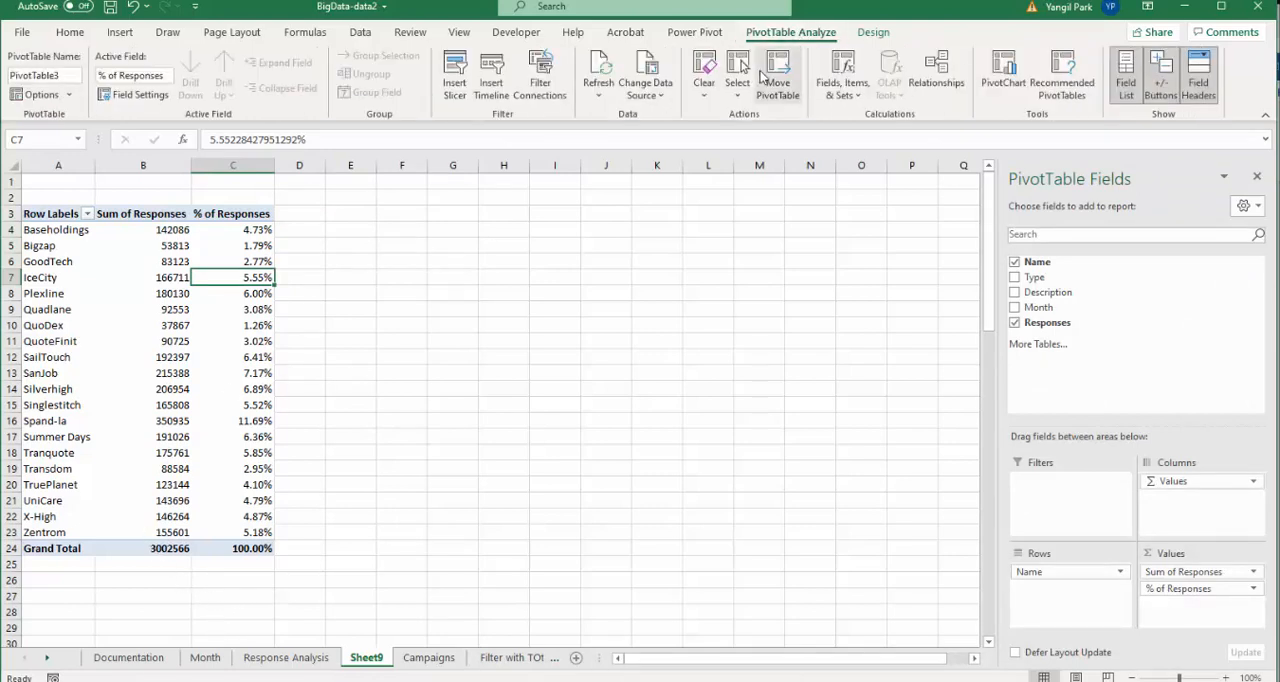
left_click(453, 92)
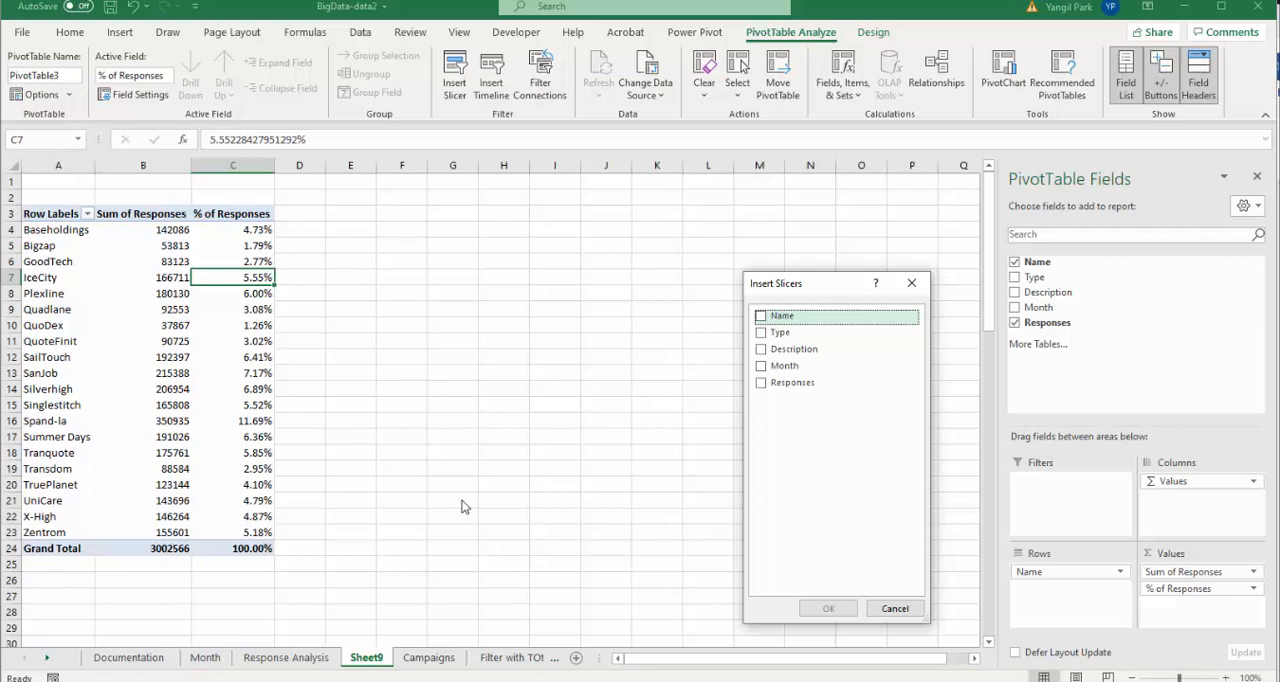
left_click(893, 608)
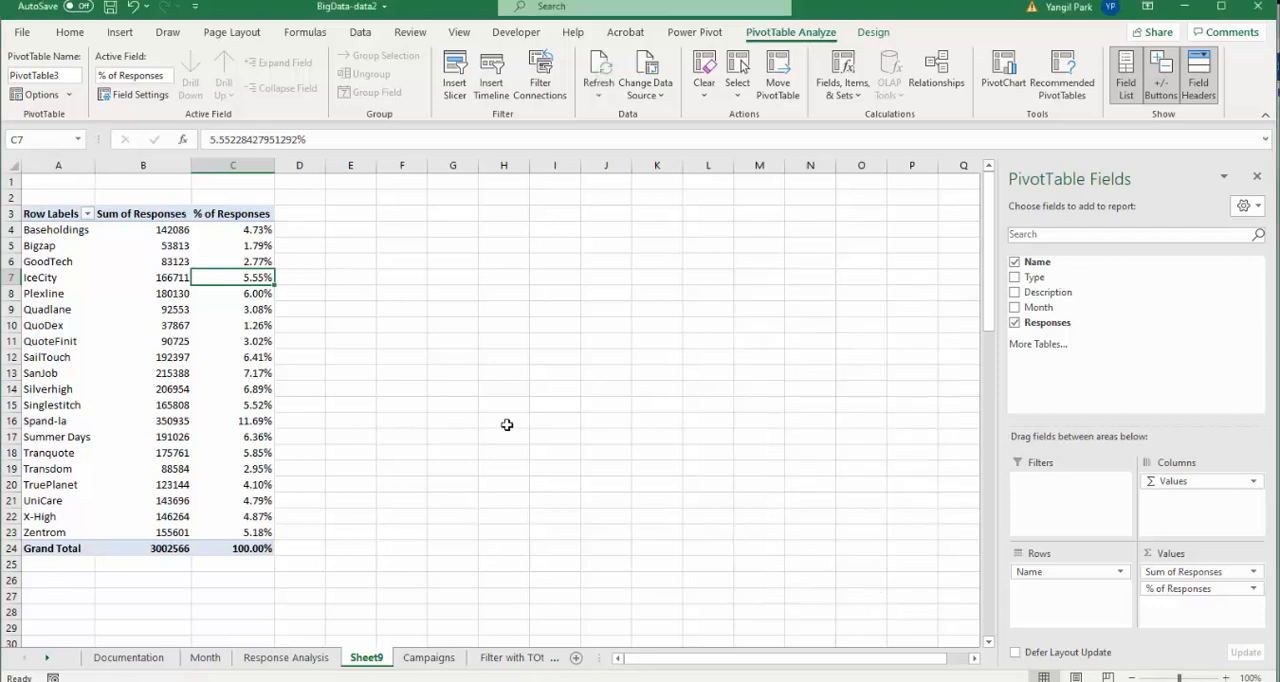